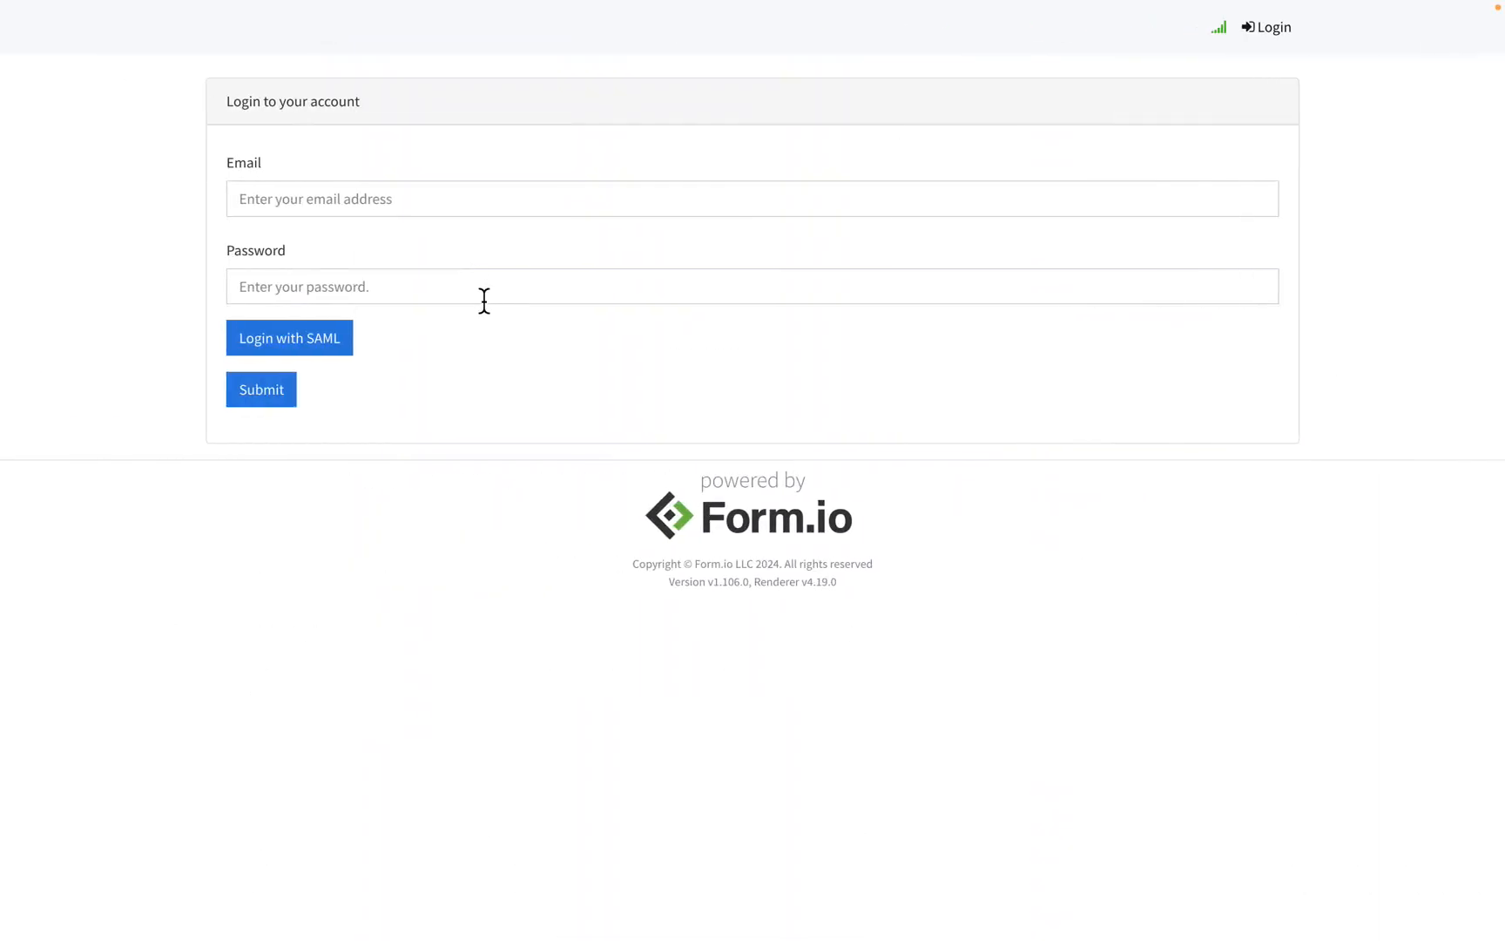
Step: Start the SAML login and bring up the User Login Form in the form builder
{"action": "left_click", "coordinate": [310, 349]}
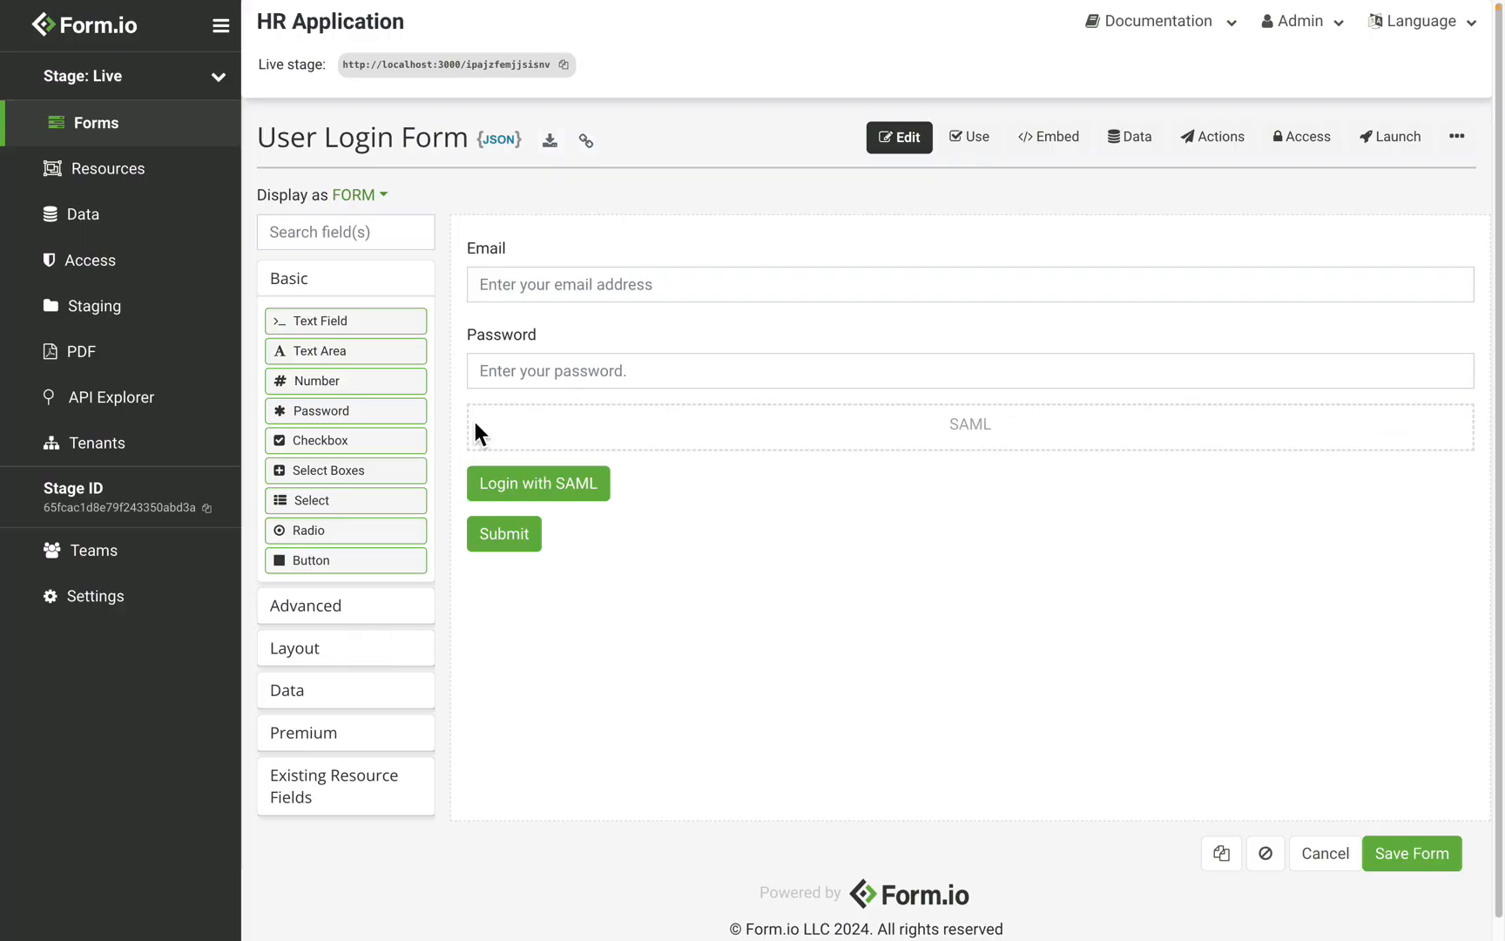
{"action": "mouse_move", "coordinate": [479, 427]}
Step: Open the project's SAML authorization settings and scroll to the Member and Admin role mappings
{"action": "left_click", "coordinate": [88, 597]}
{"action": "left_click", "coordinate": [375, 459]}
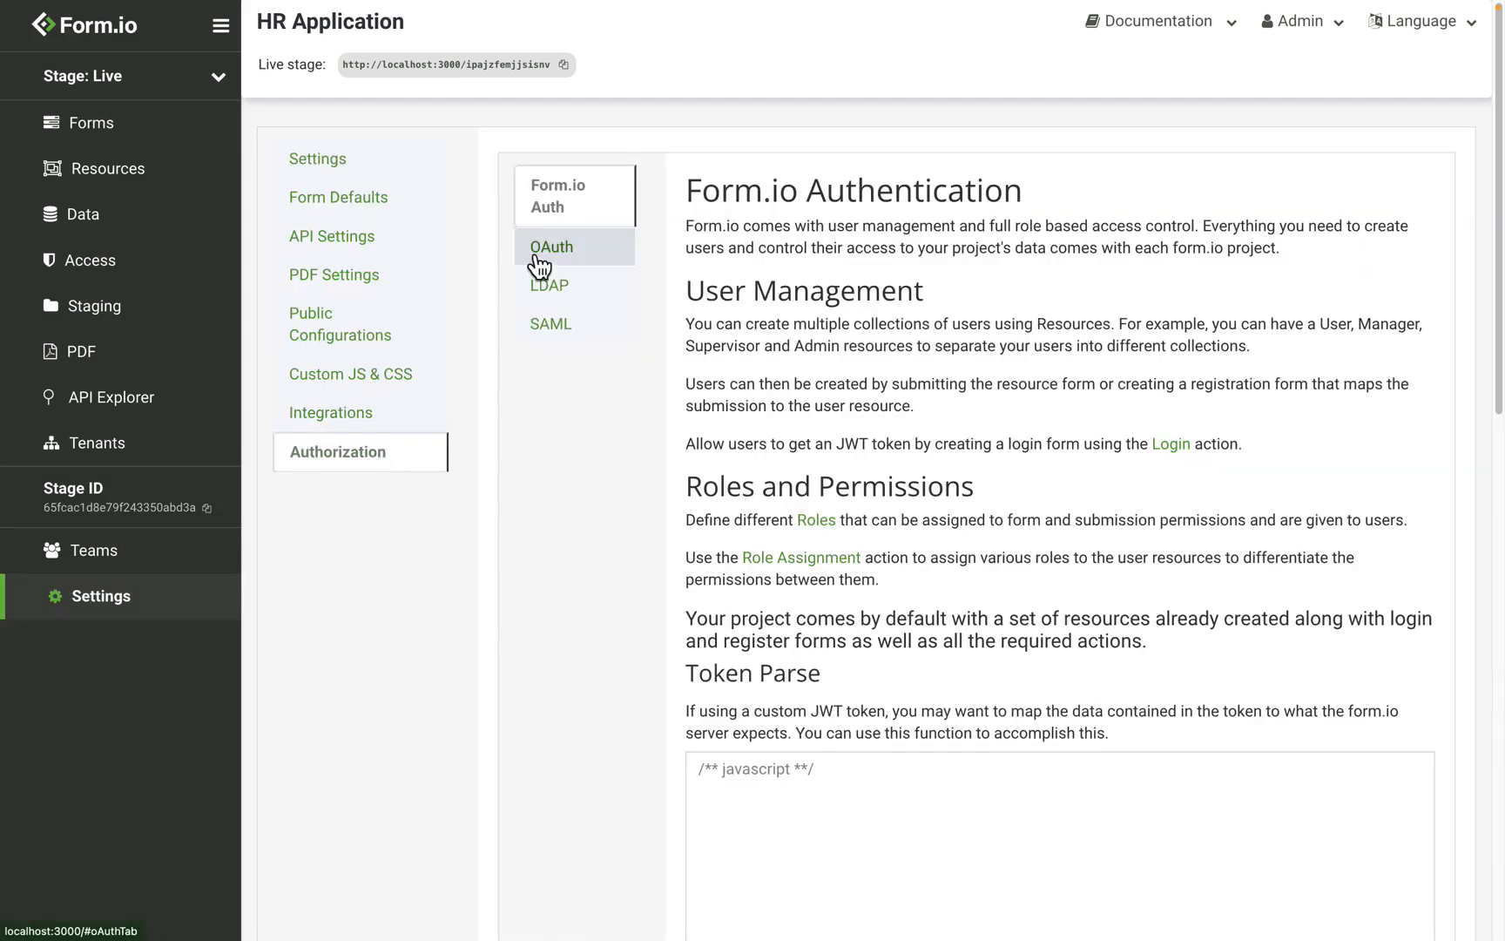
{"action": "left_click", "coordinate": [604, 337]}
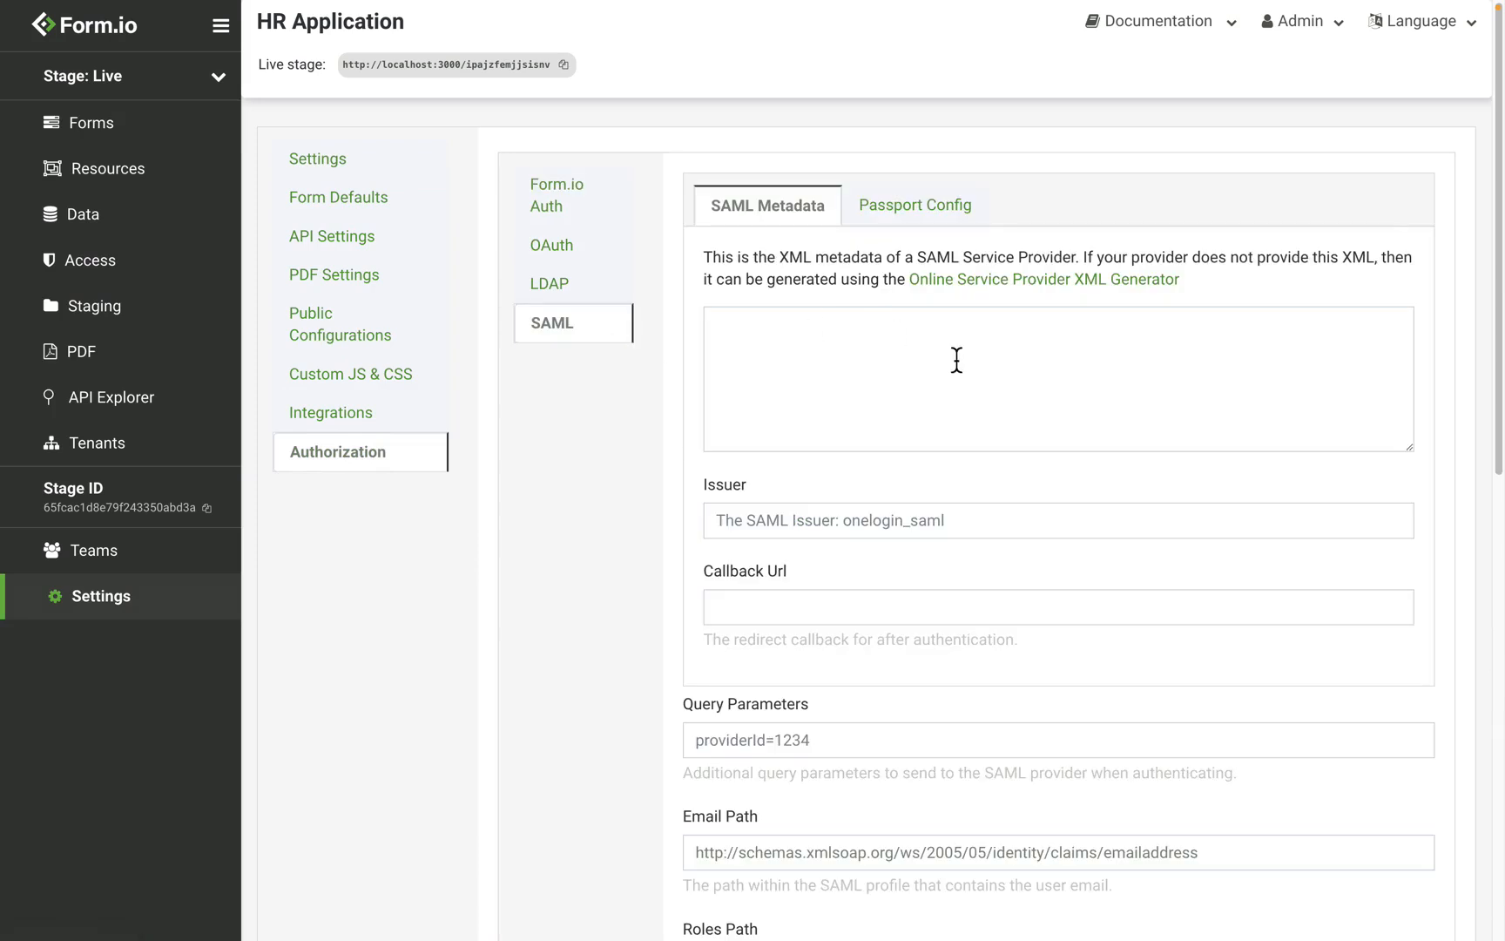
{"action": "scroll", "coordinate": [956, 359], "scroll_direction": "down", "scroll_amount": 7}
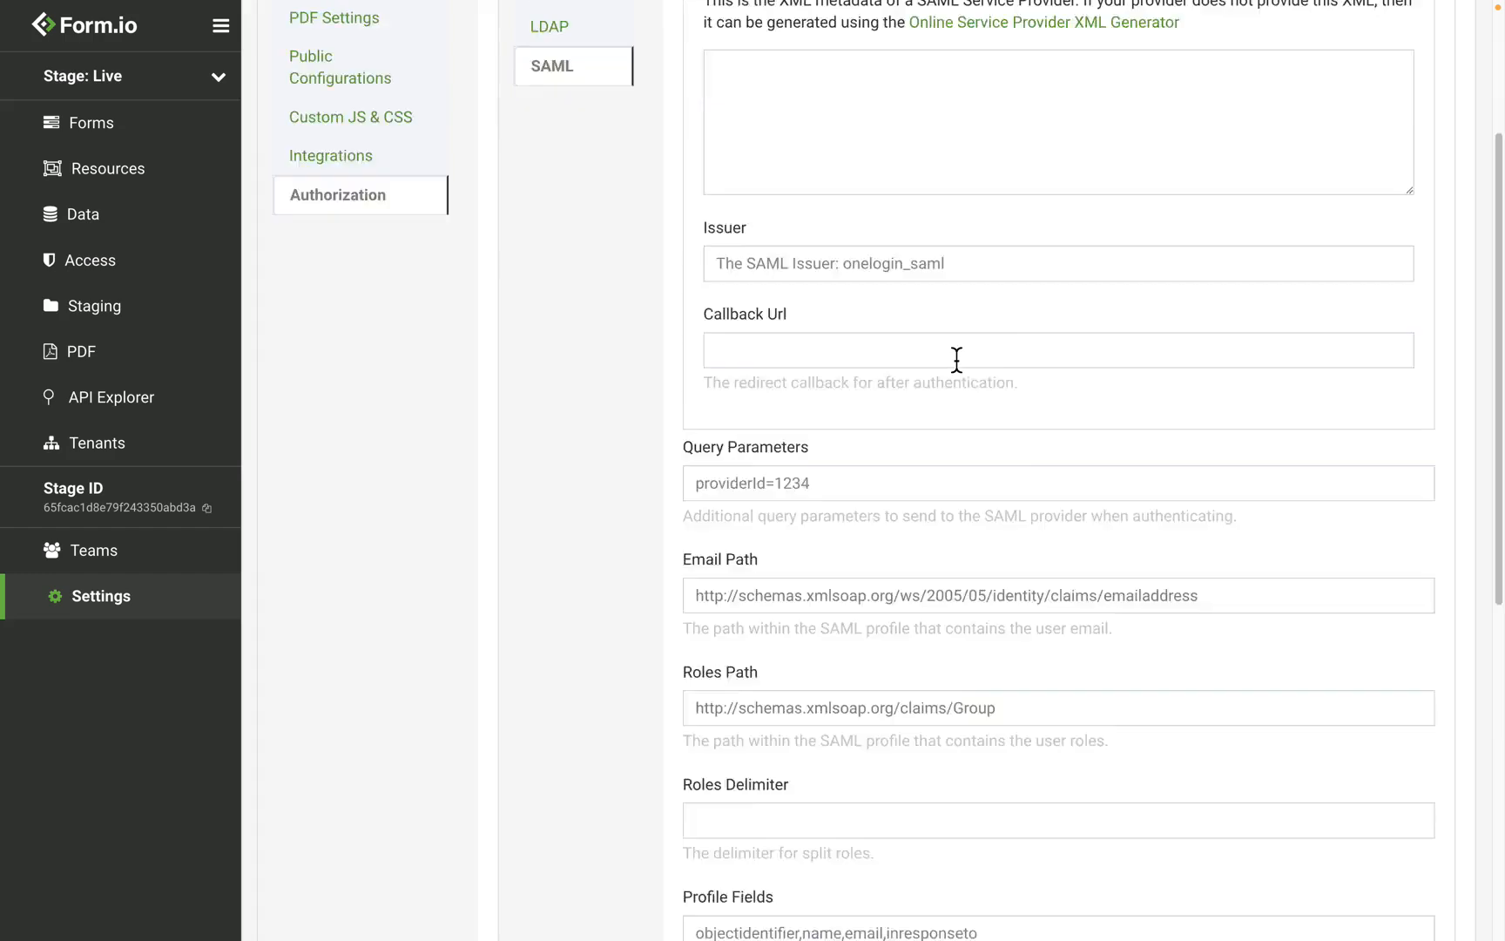
{"action": "scroll", "coordinate": [956, 358], "scroll_direction": "down", "scroll_amount": 3}
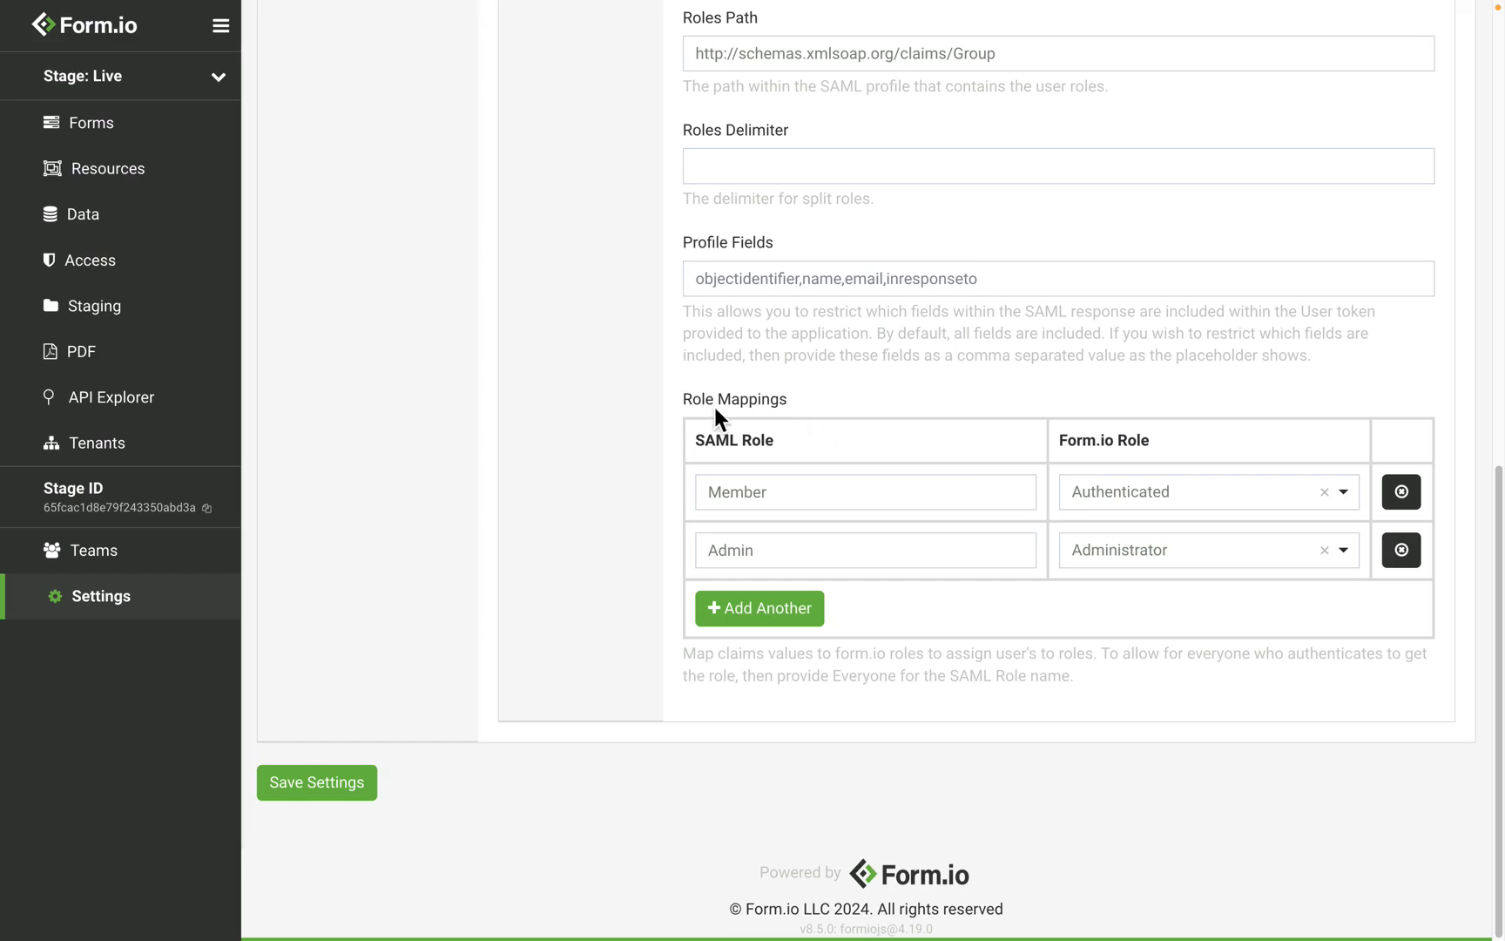
Step: Open the project Access page listing Administrator, Anonymous, Authenticated and Everyone roles
{"action": "left_click", "coordinate": [89, 264]}
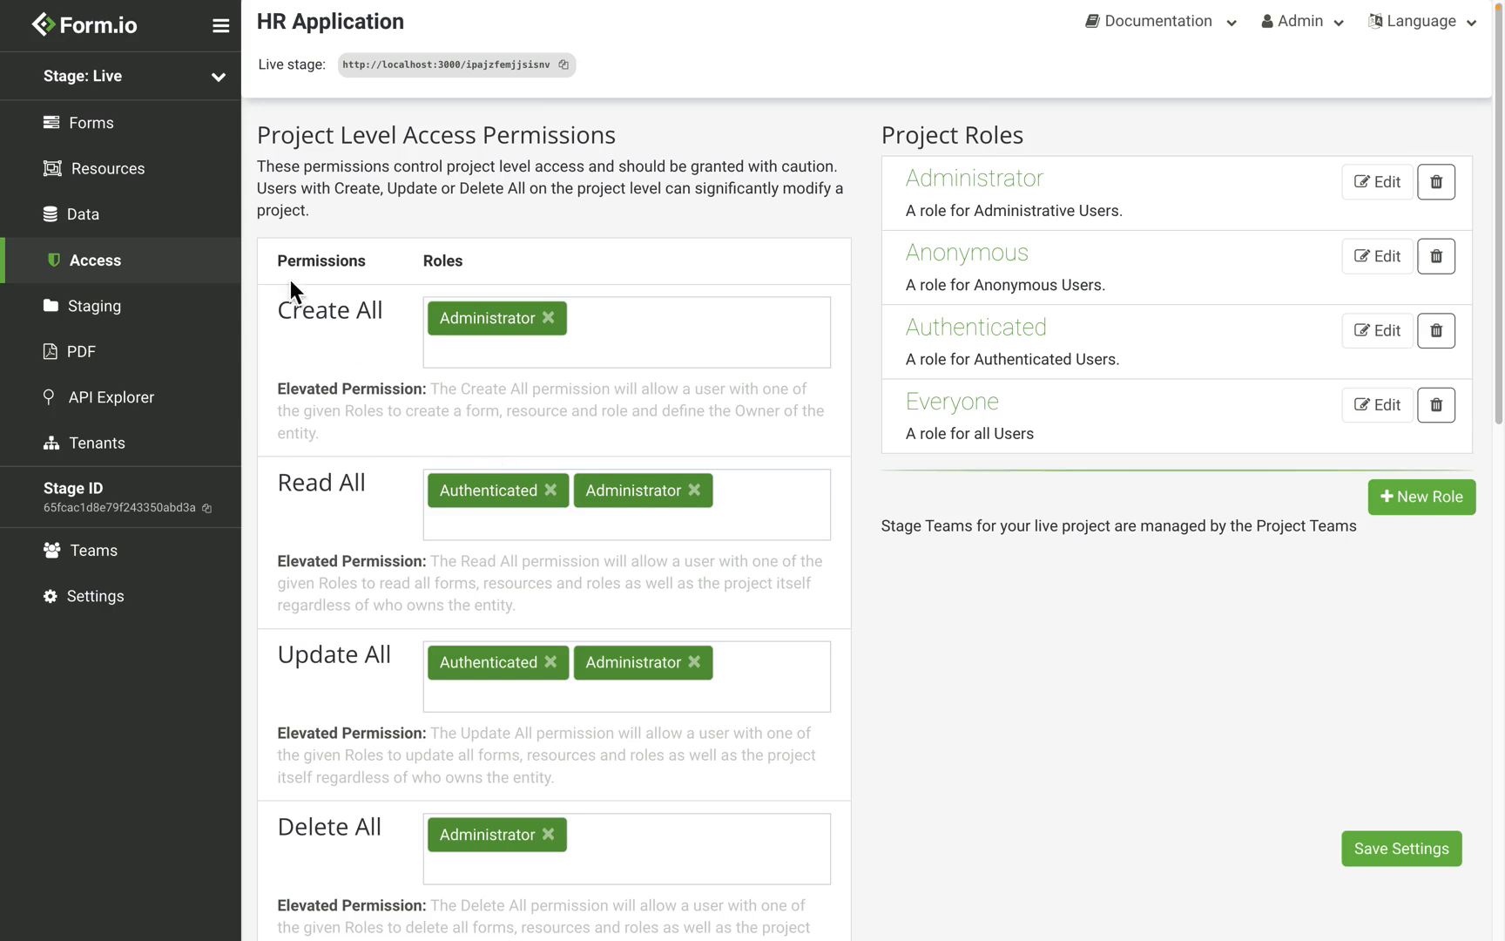
Step: Open the Job Application form's Access tab from the forms list
{"action": "left_click", "coordinate": [172, 146]}
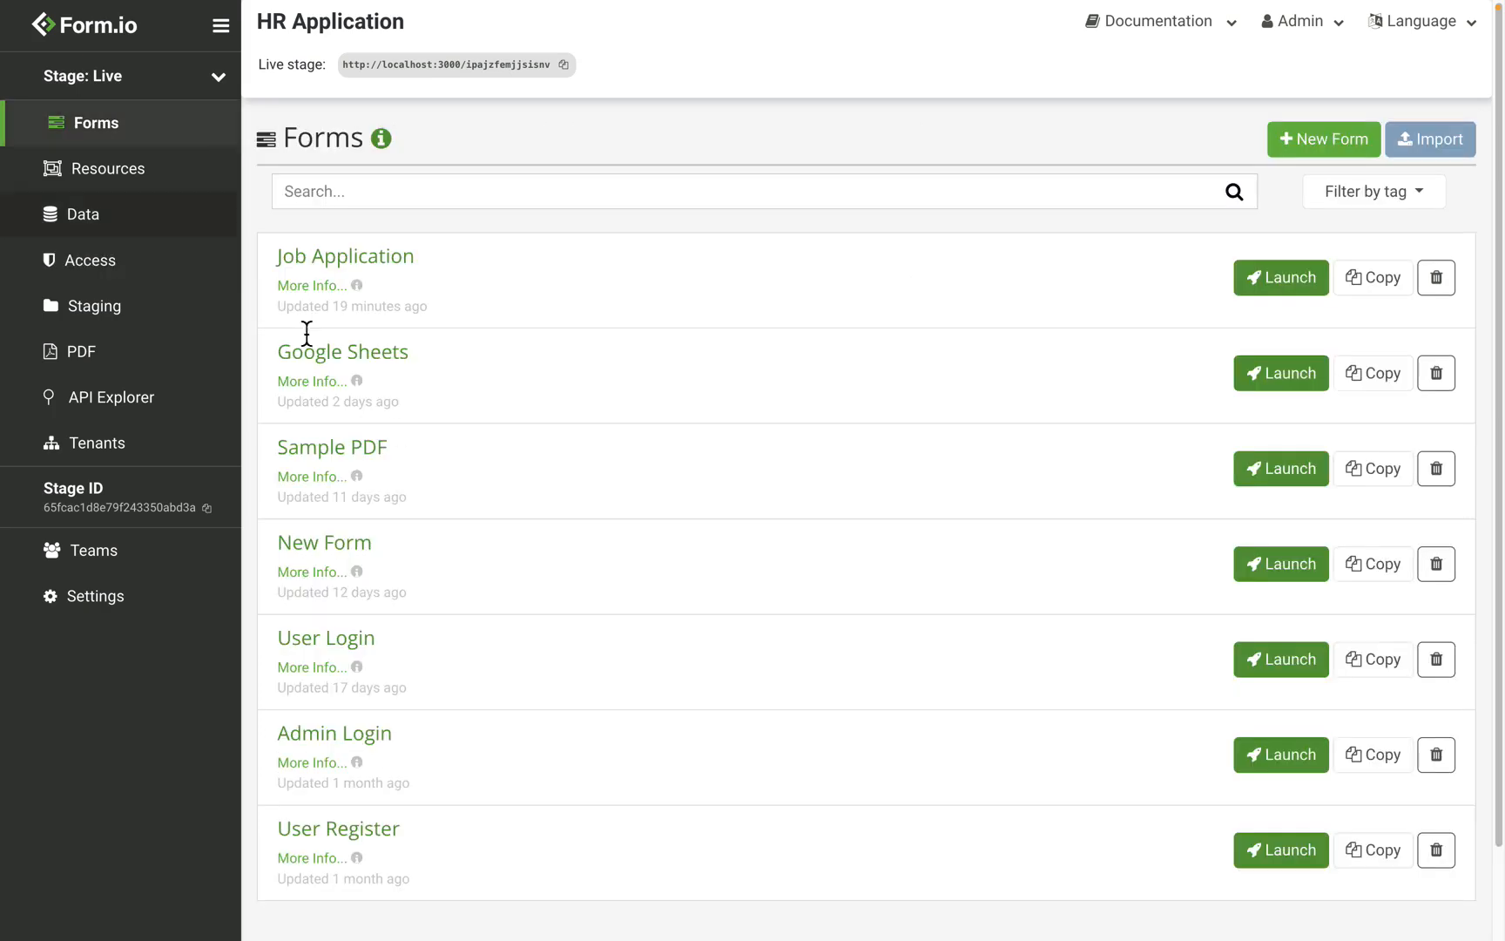
{"action": "left_click", "coordinate": [367, 257]}
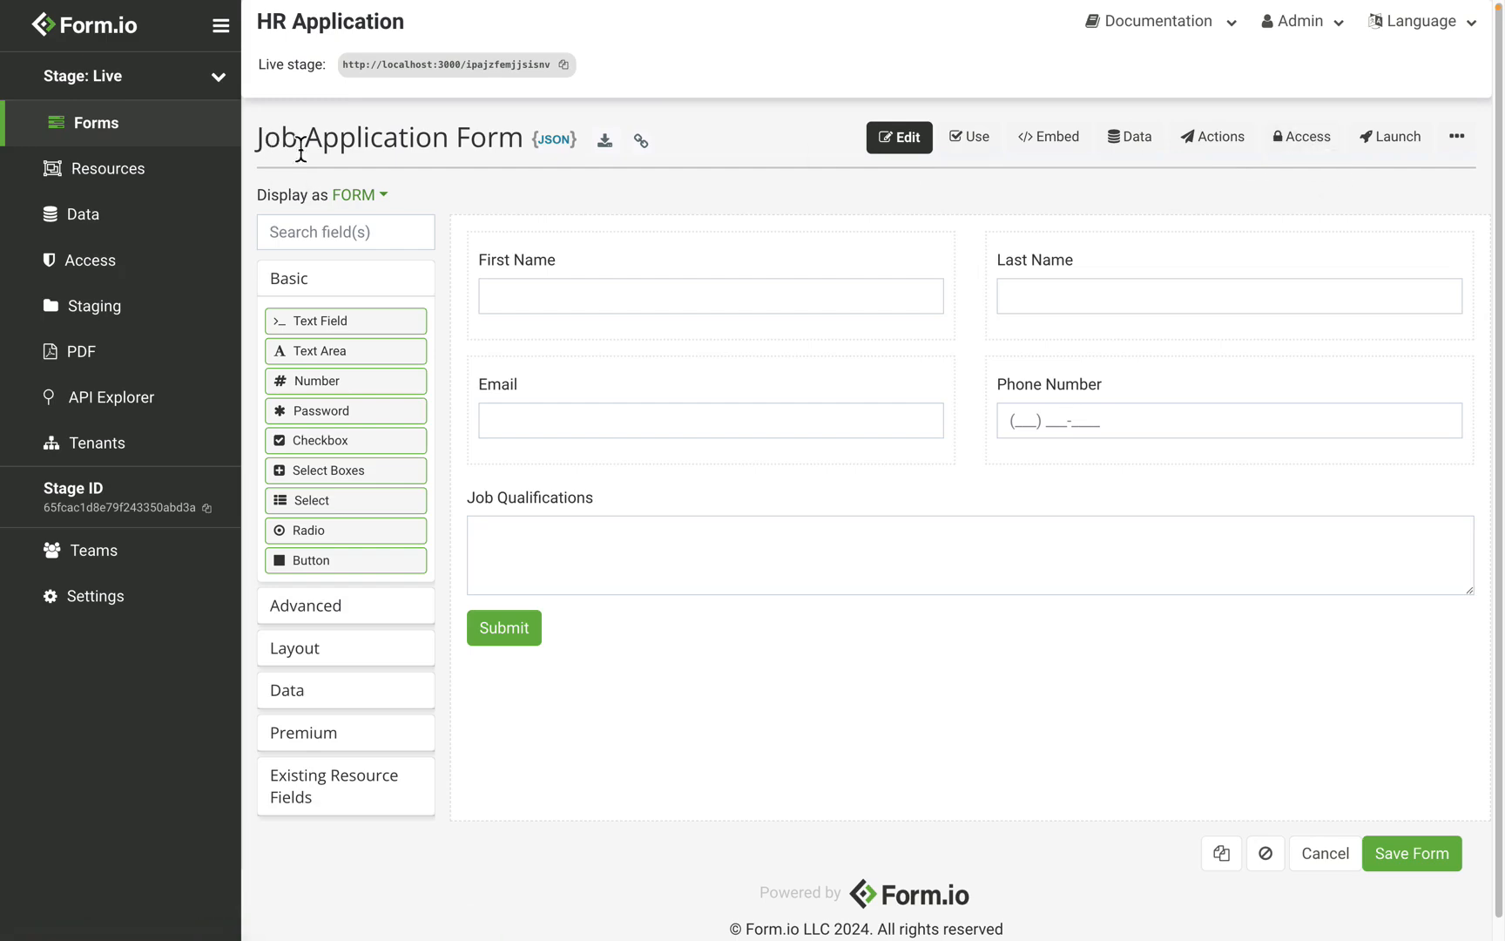
{"action": "left_click", "coordinate": [1330, 155]}
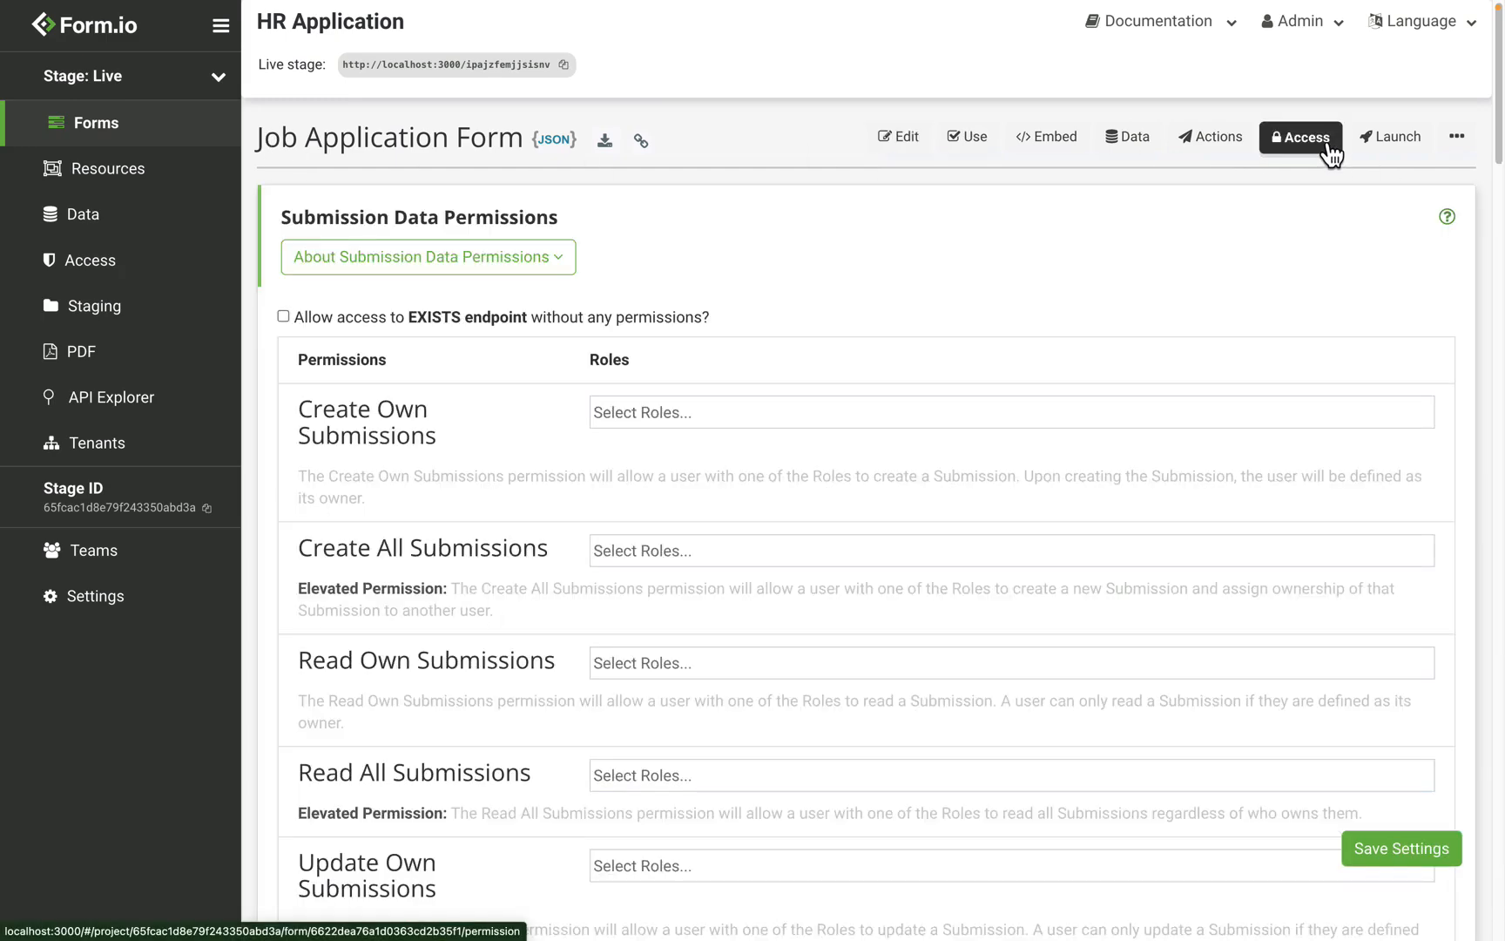
Step: Review Submission Data Permissions and the Form Definition Access section, which has no roles assigned
{"action": "scroll", "coordinate": [615, 226], "scroll_direction": "down", "scroll_amount": 15}
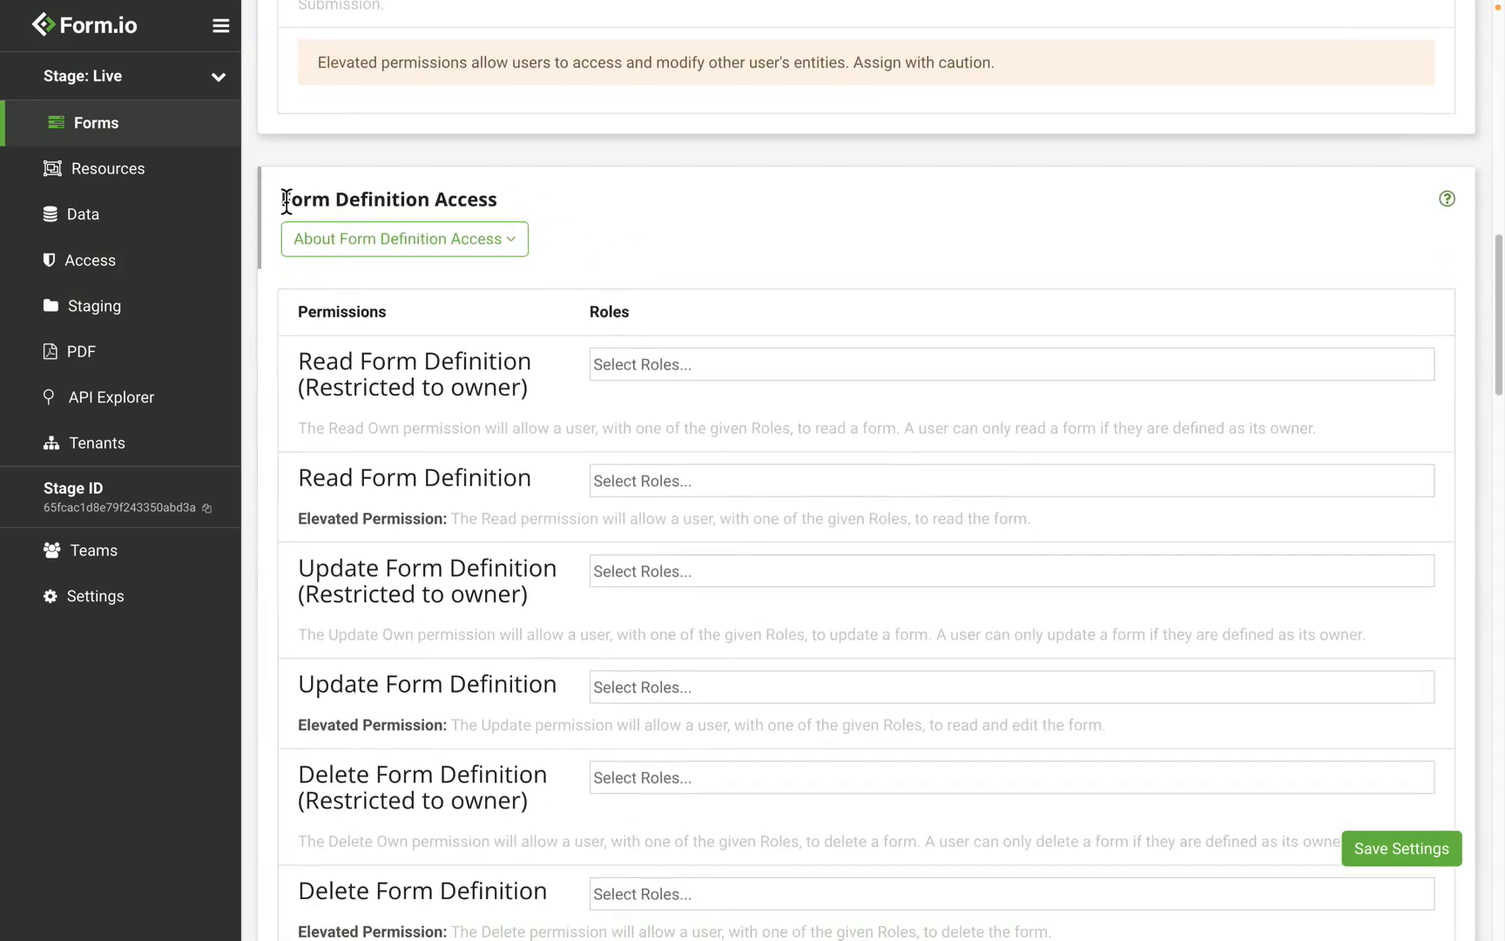
{"action": "left_click_drag", "start_coordinate": [282, 201], "coordinate": [522, 209]}
{"action": "left_click", "coordinate": [522, 199]}
{"action": "scroll", "coordinate": [522, 206], "scroll_direction": "down", "scroll_amount": 1}
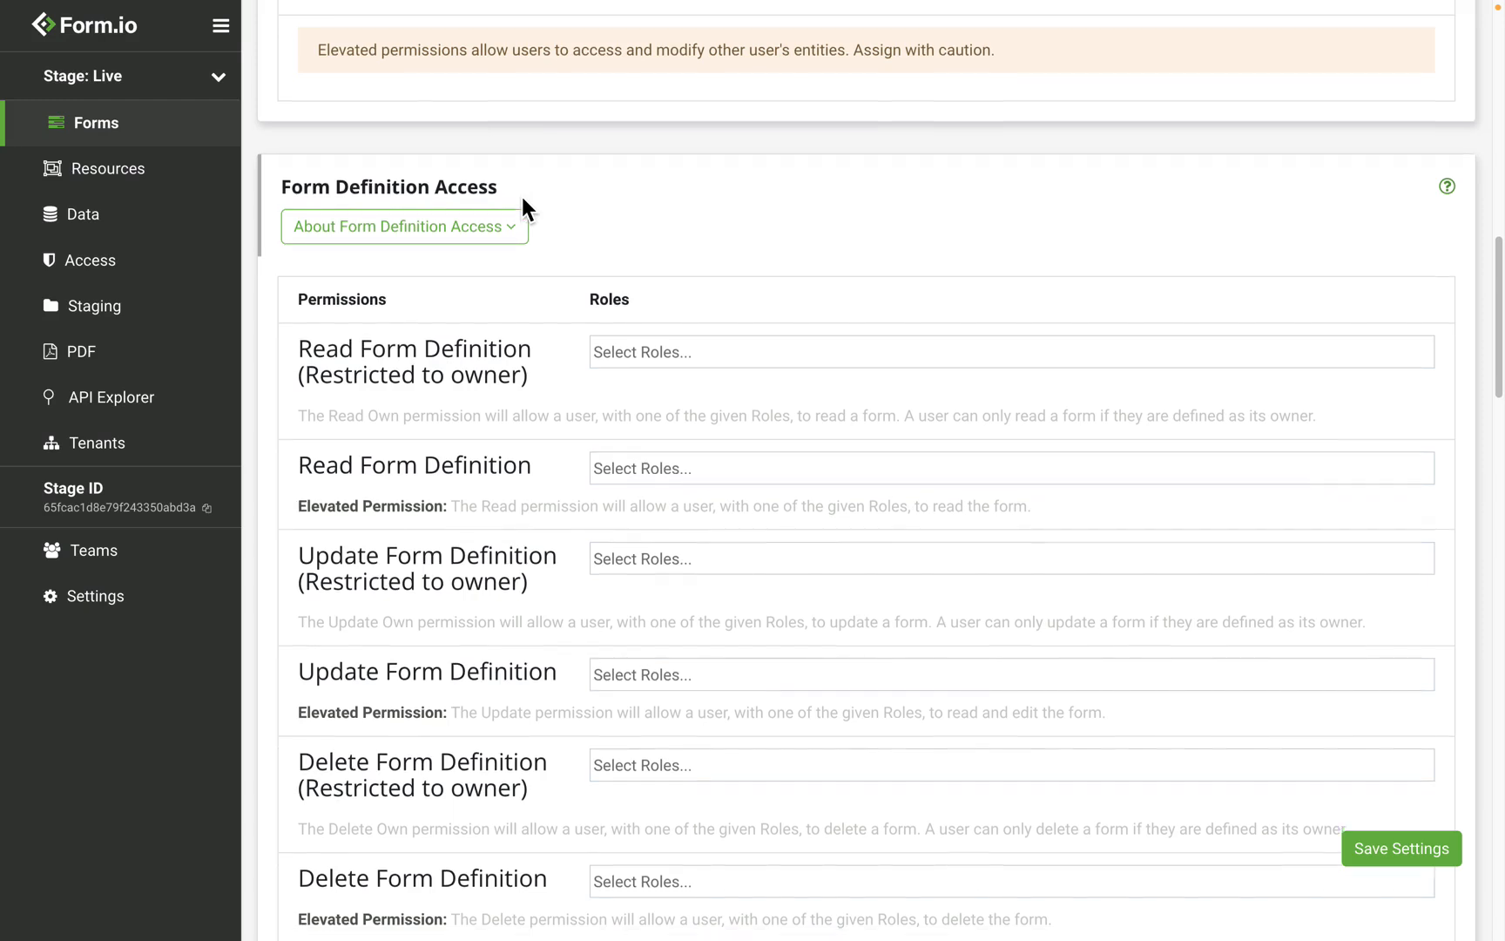
{"action": "scroll", "coordinate": [521, 200], "scroll_direction": "down", "scroll_amount": 1}
{"action": "scroll", "coordinate": [521, 200], "scroll_direction": "up", "scroll_amount": 20}
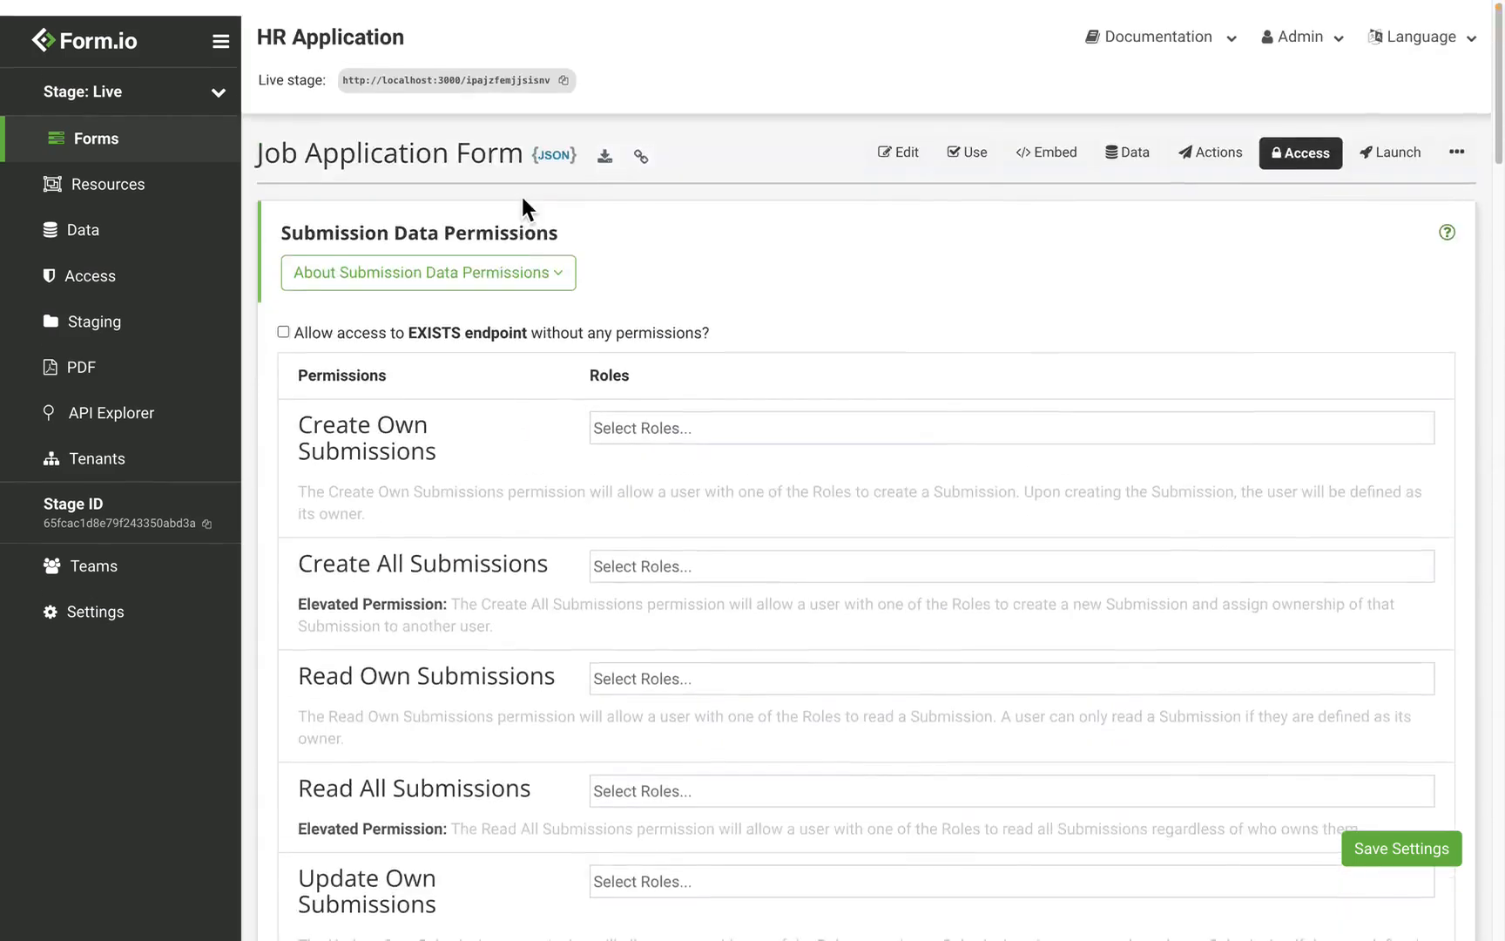
{"action": "scroll", "coordinate": [505, 165], "scroll_direction": "down", "scroll_amount": 2}
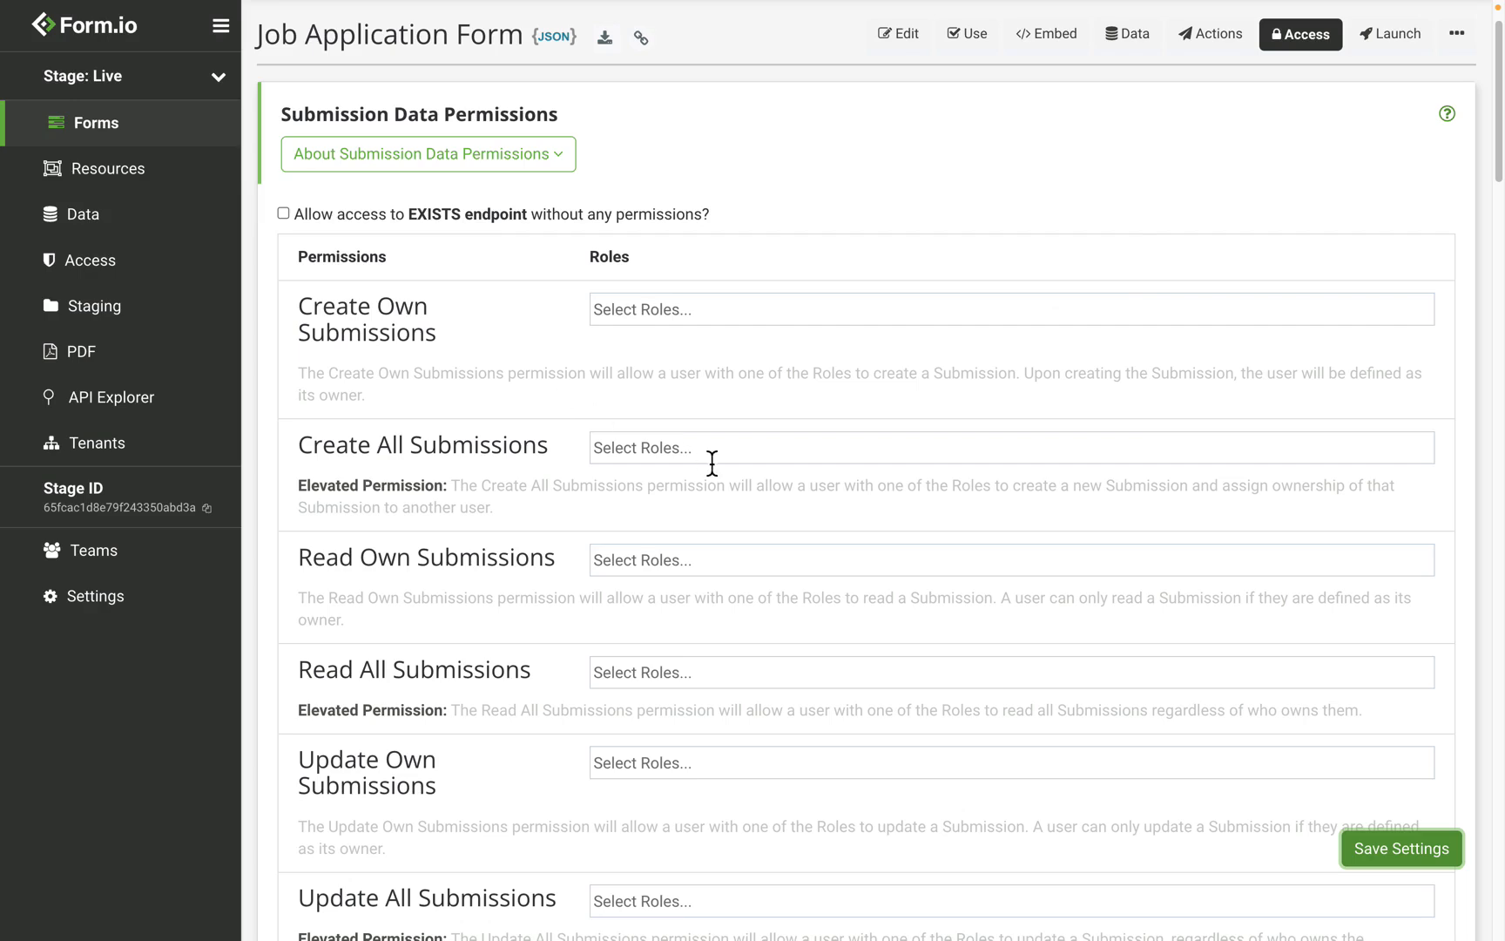
{"action": "scroll", "coordinate": [711, 461], "scroll_direction": "up", "scroll_amount": 2}
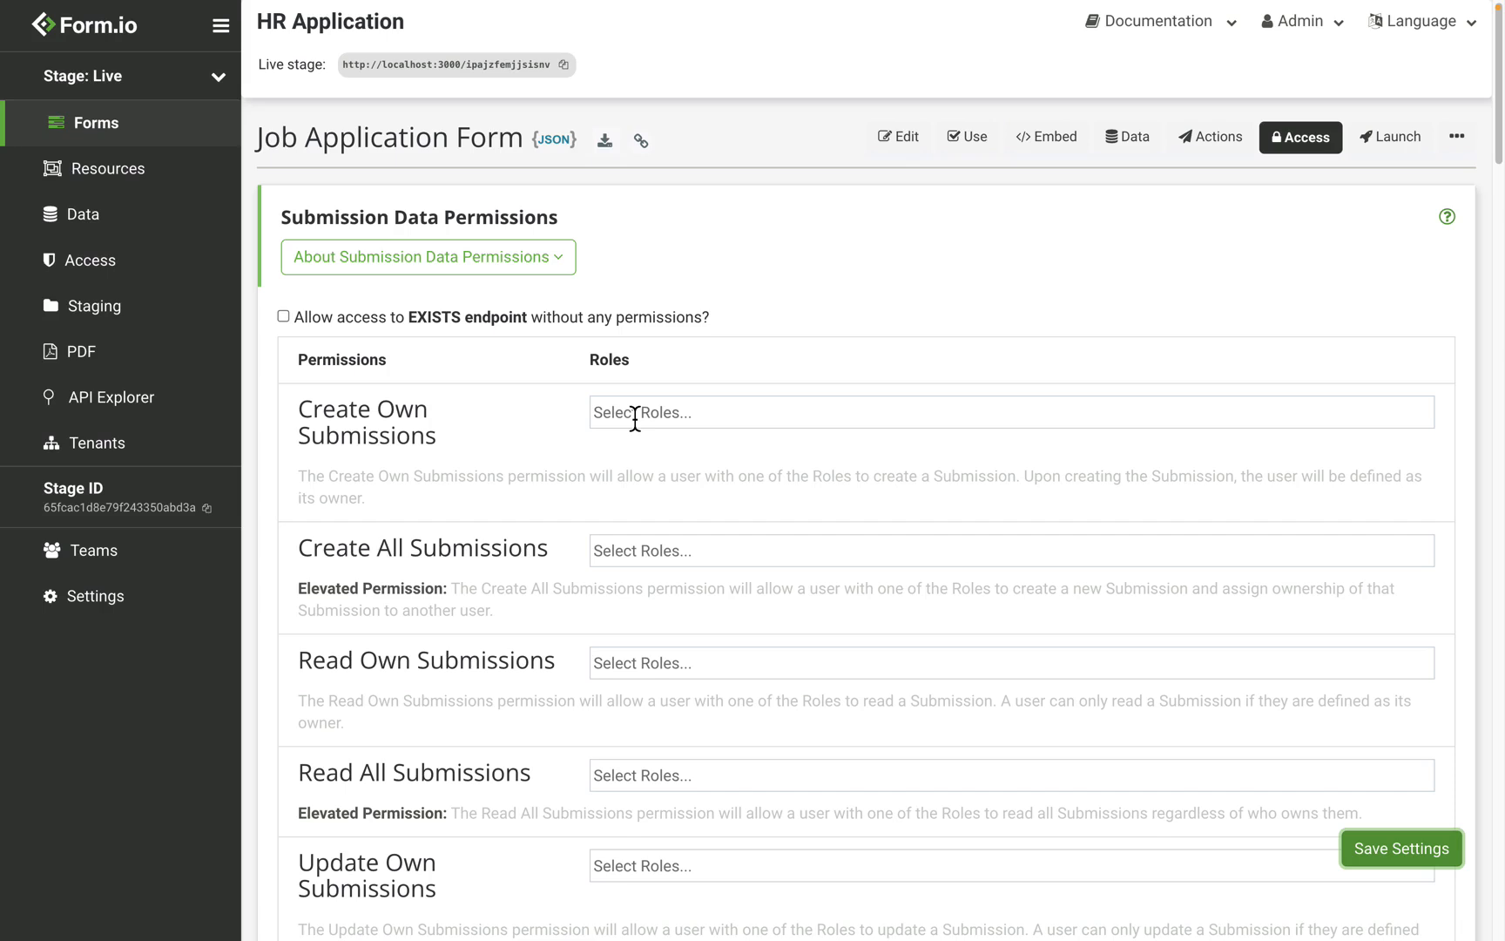
{"action": "scroll", "coordinate": [635, 418], "scroll_direction": "down", "scroll_amount": 8}
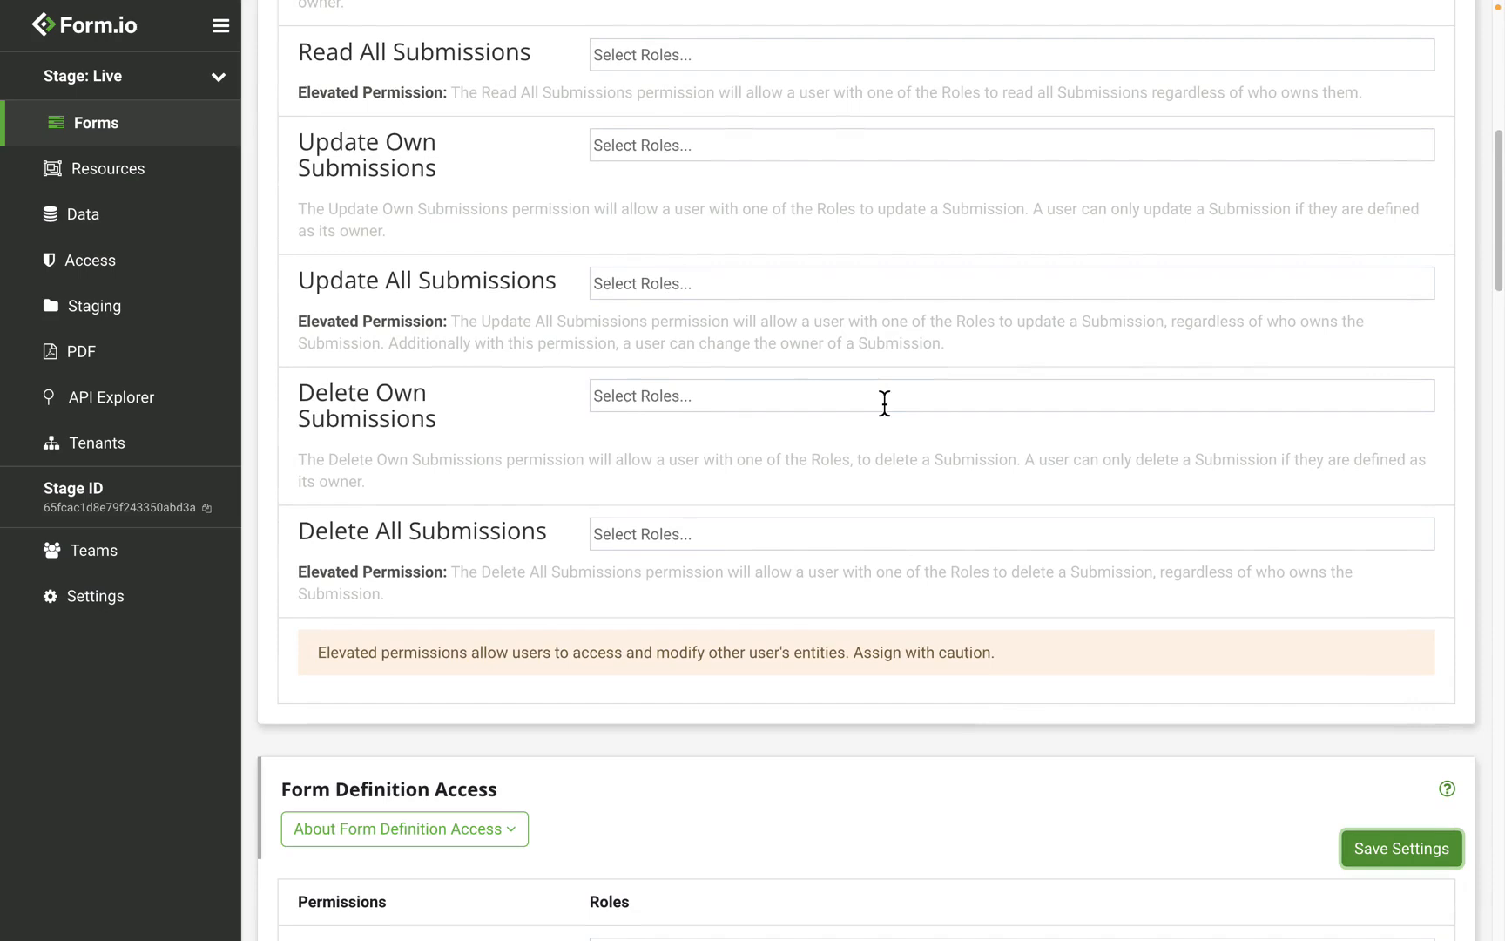
Step: Grant Anonymous the Read Form Definition permission on Job Application and save the settings
{"action": "key", "text": "ctrl+Right"}
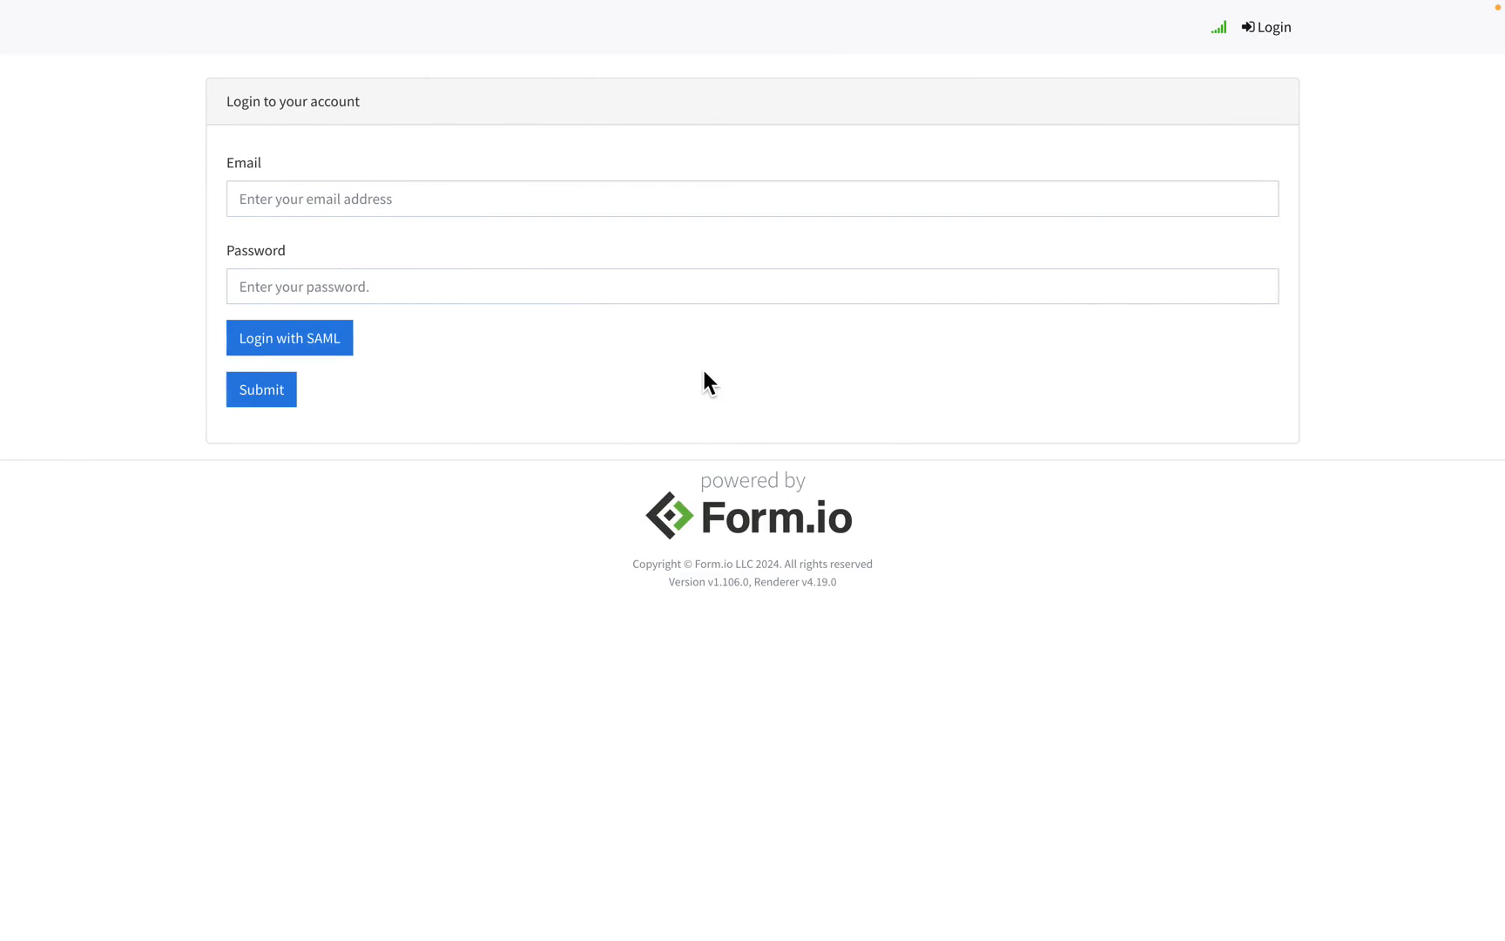
{"action": "key", "text": "ctrl+Left"}
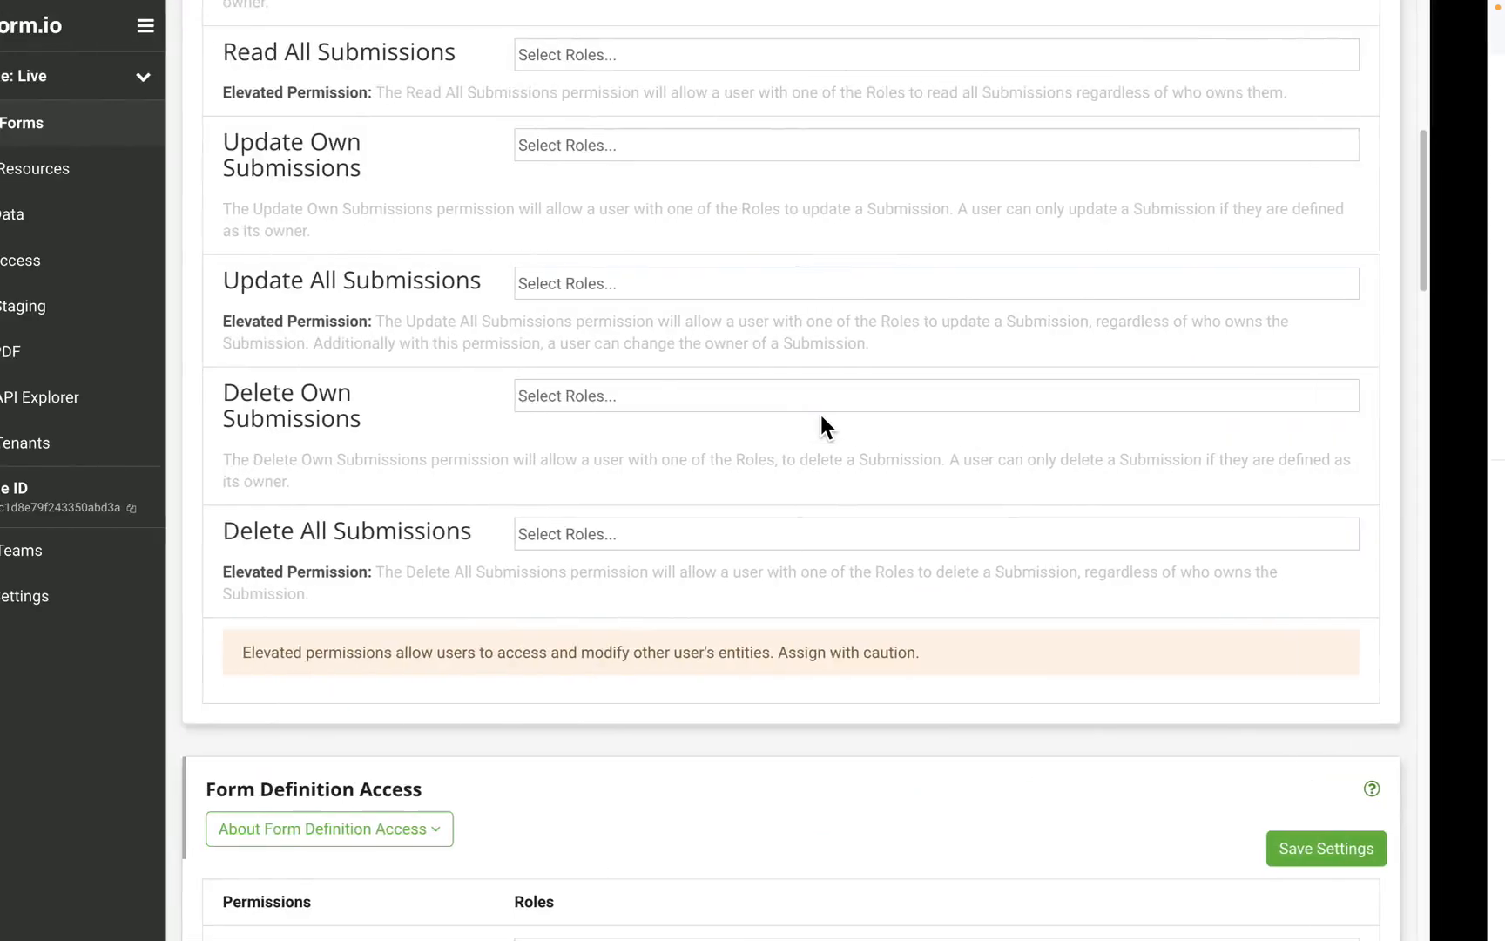
{"action": "scroll", "coordinate": [620, 341], "scroll_direction": "up", "scroll_amount": 8}
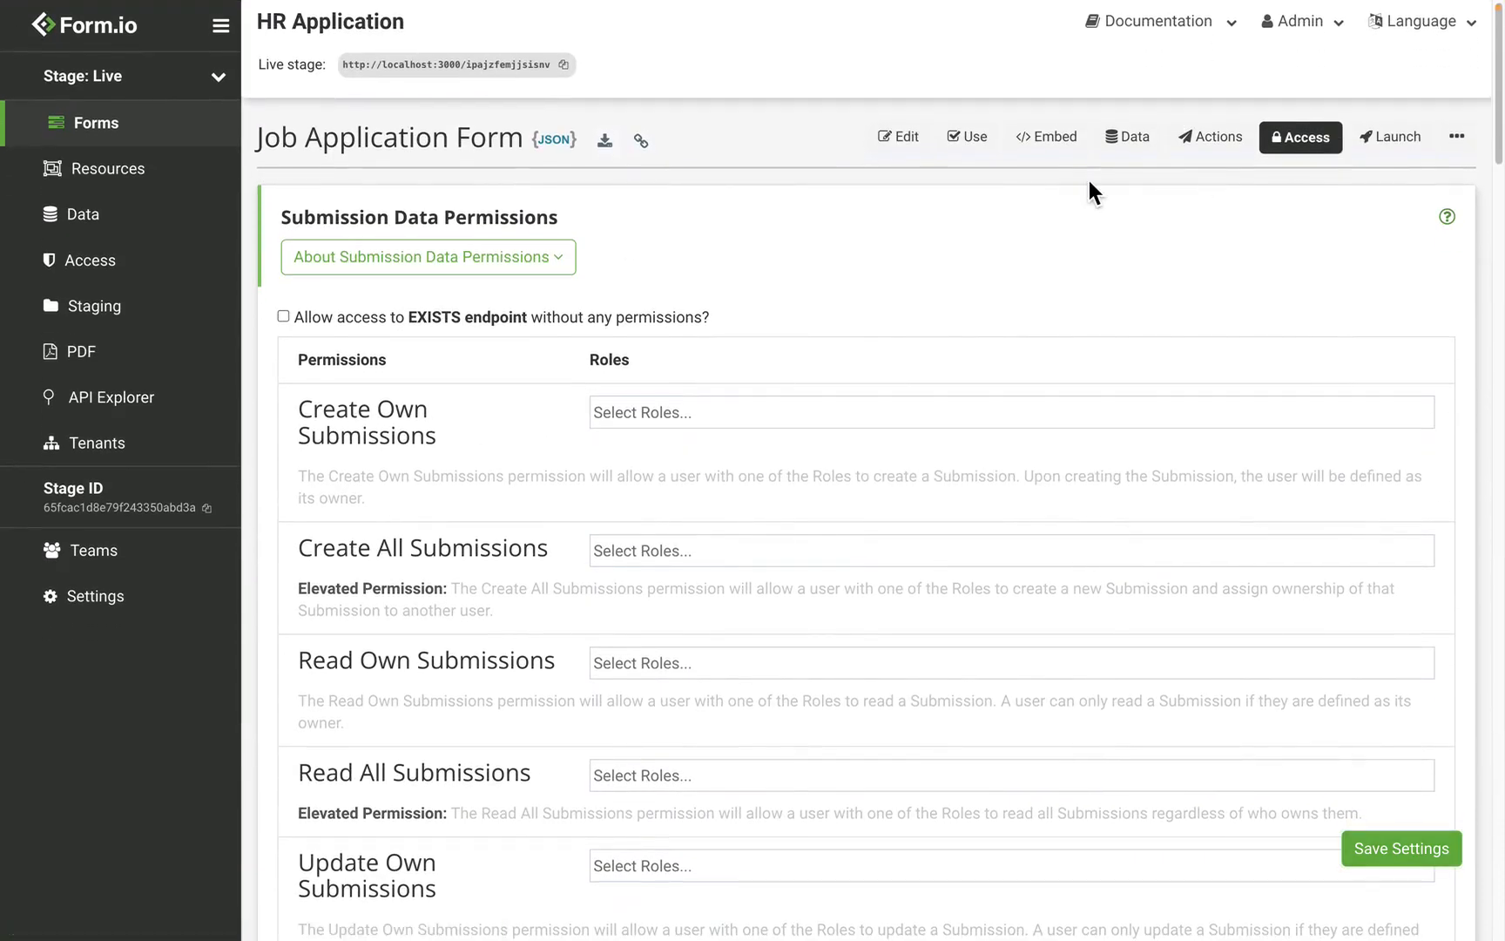
{"action": "scroll", "coordinate": [592, 392], "scroll_direction": "down", "scroll_amount": 10}
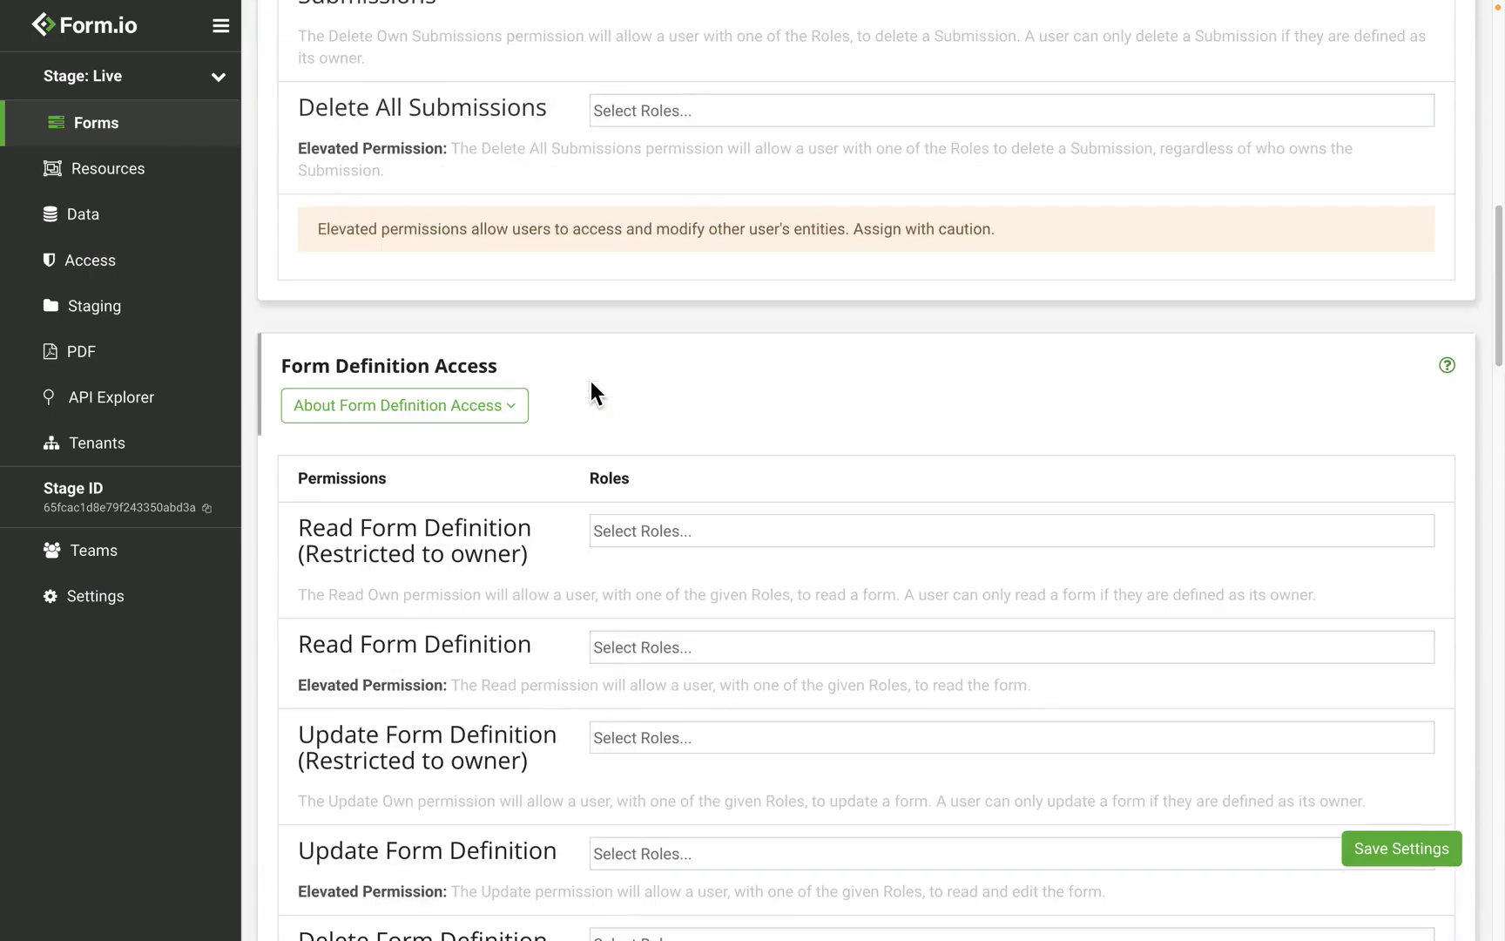
{"action": "scroll", "coordinate": [591, 380], "scroll_direction": "down", "scroll_amount": 1}
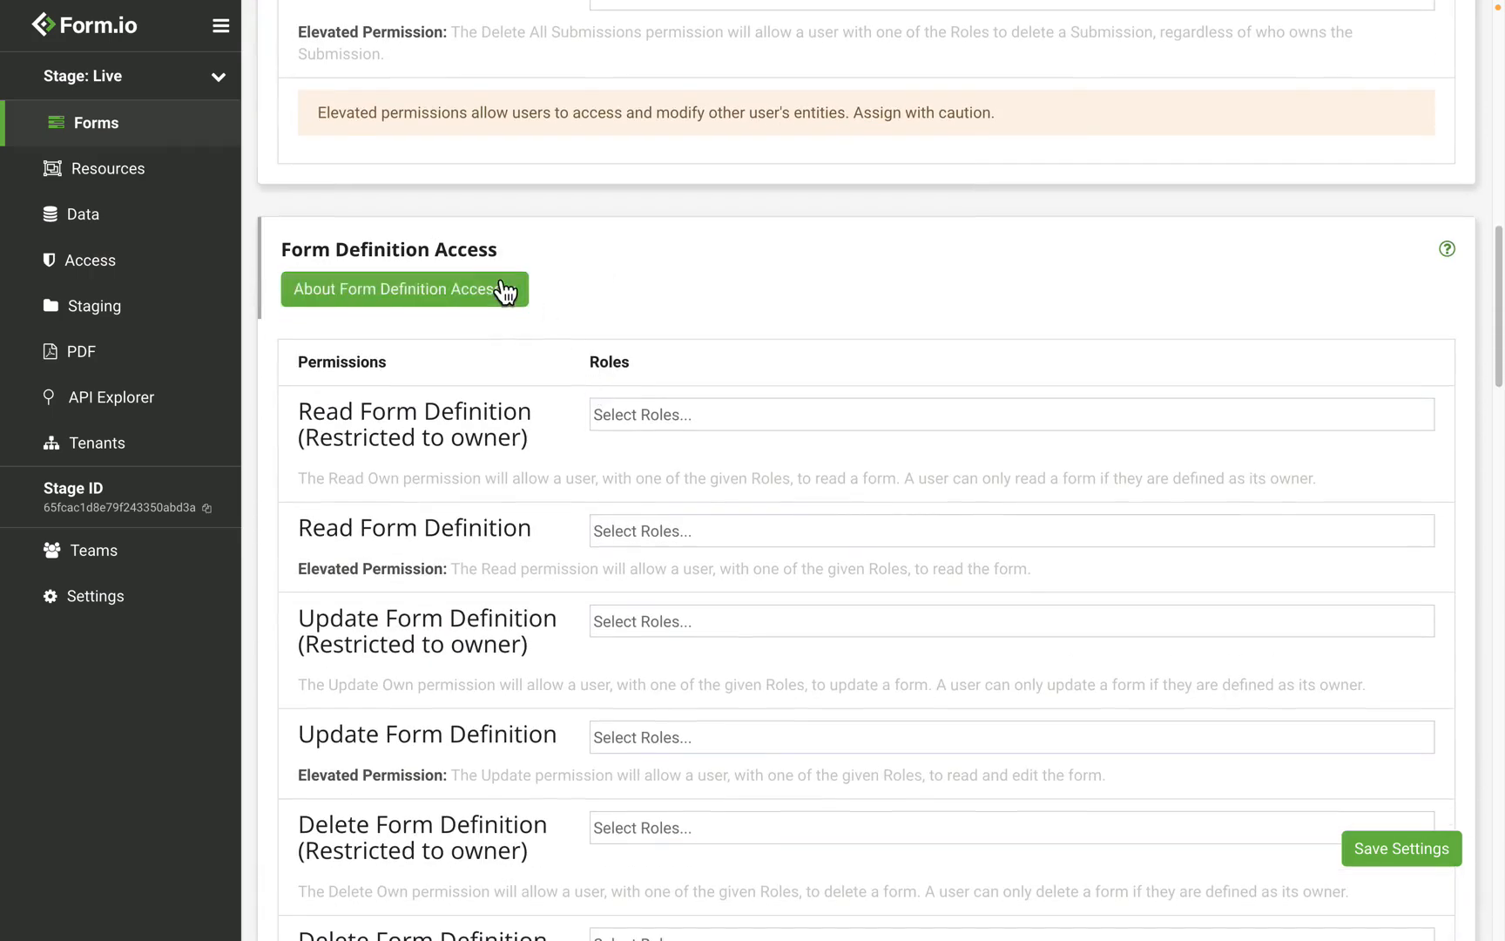
{"action": "scroll", "coordinate": [540, 357], "scroll_direction": "down", "scroll_amount": 1}
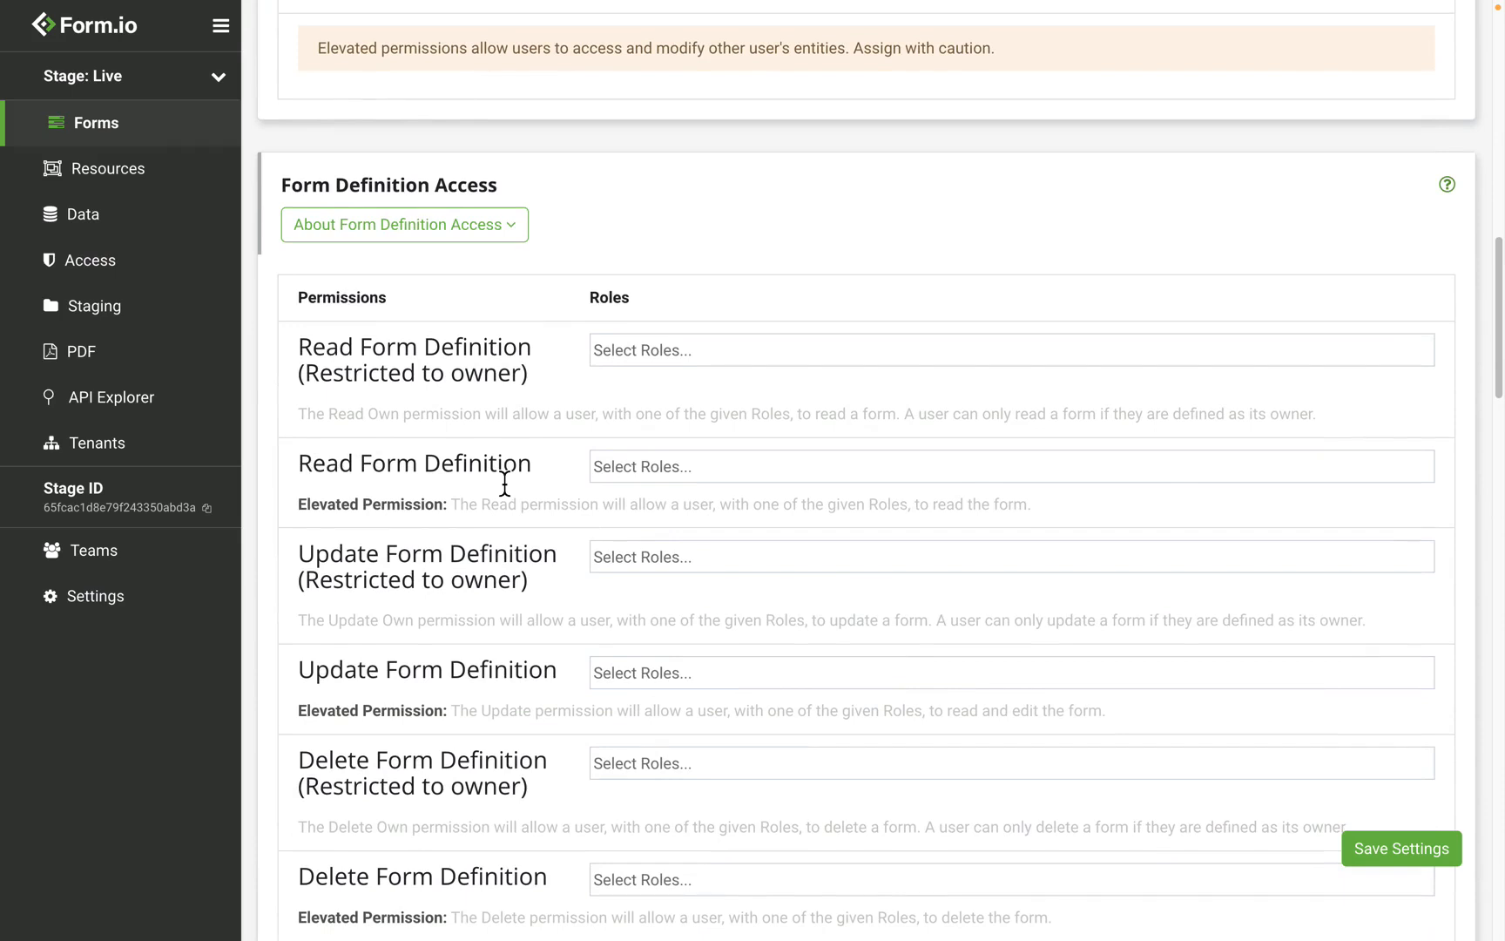
{"action": "left_click", "coordinate": [696, 472]}
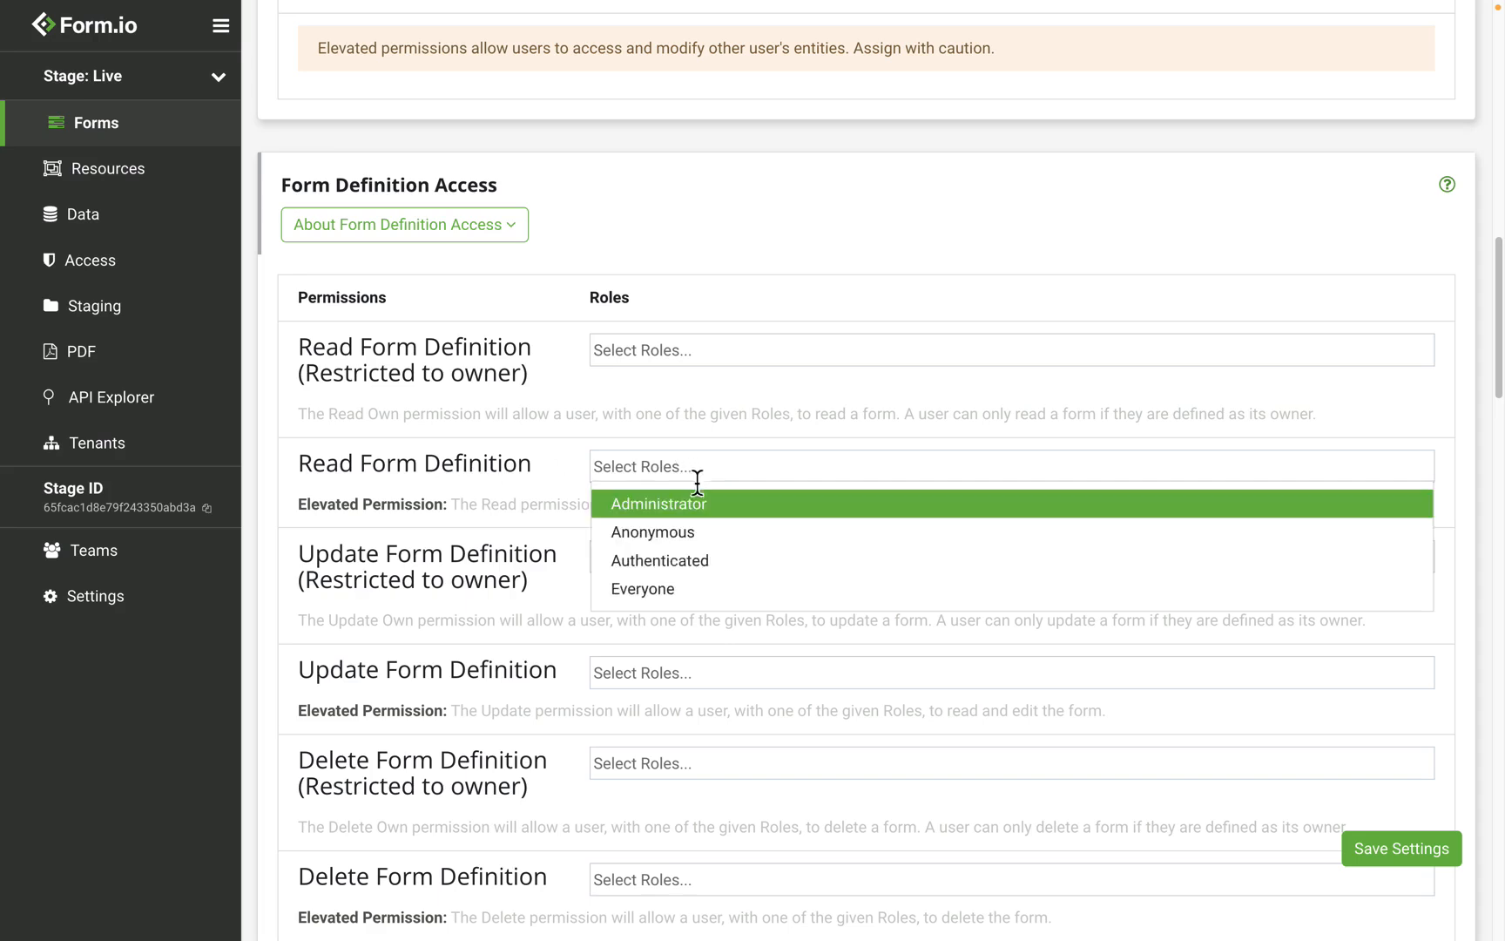
{"action": "left_click", "coordinate": [725, 538]}
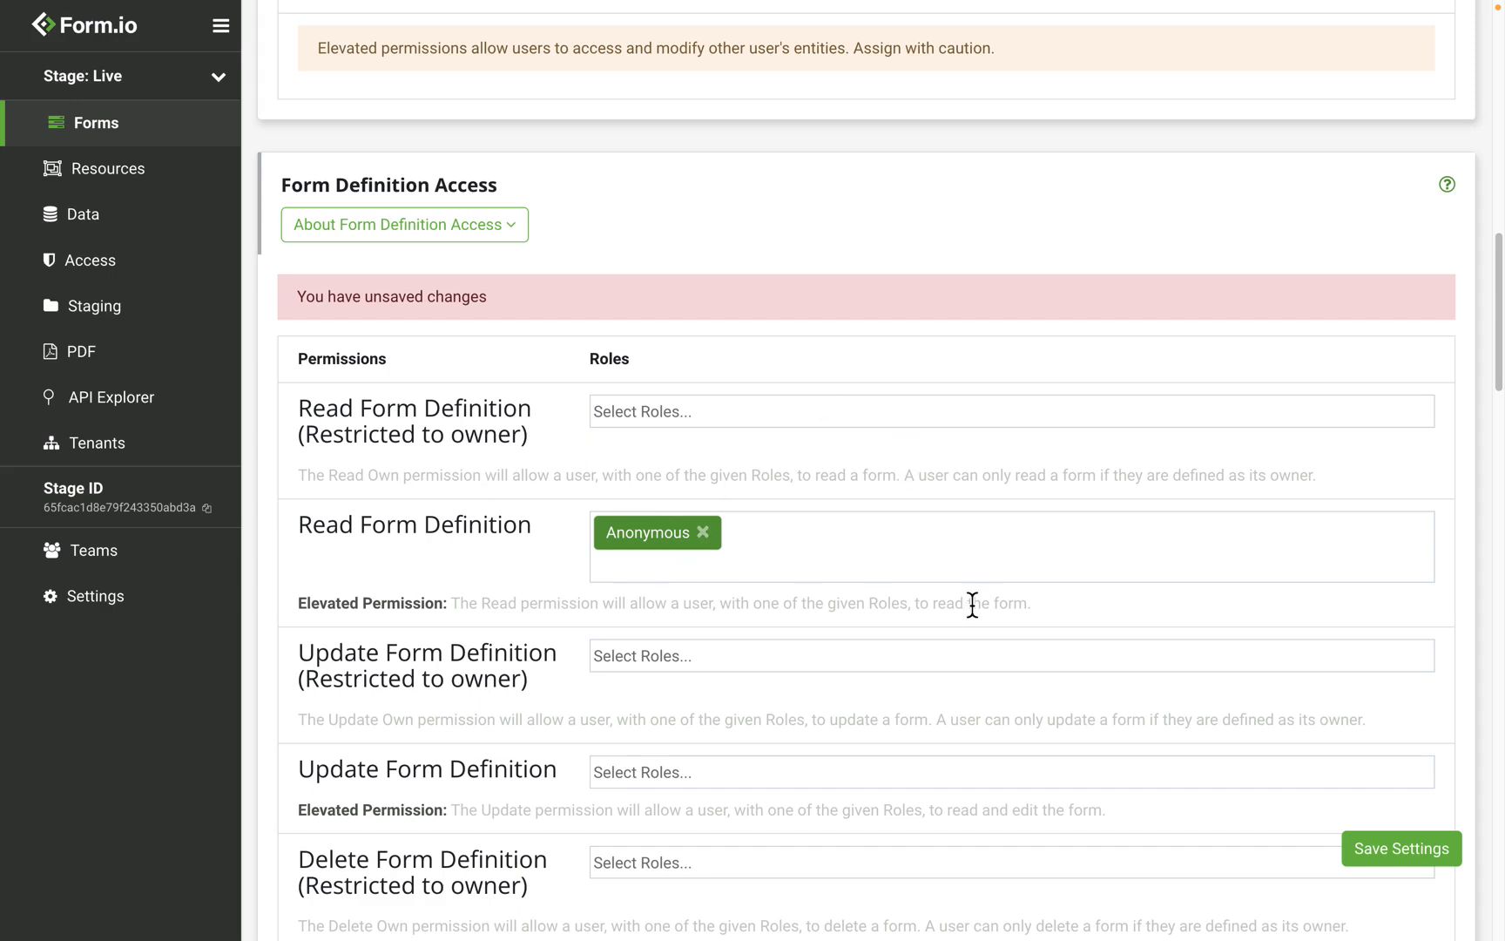
{"action": "left_click", "coordinate": [1418, 860]}
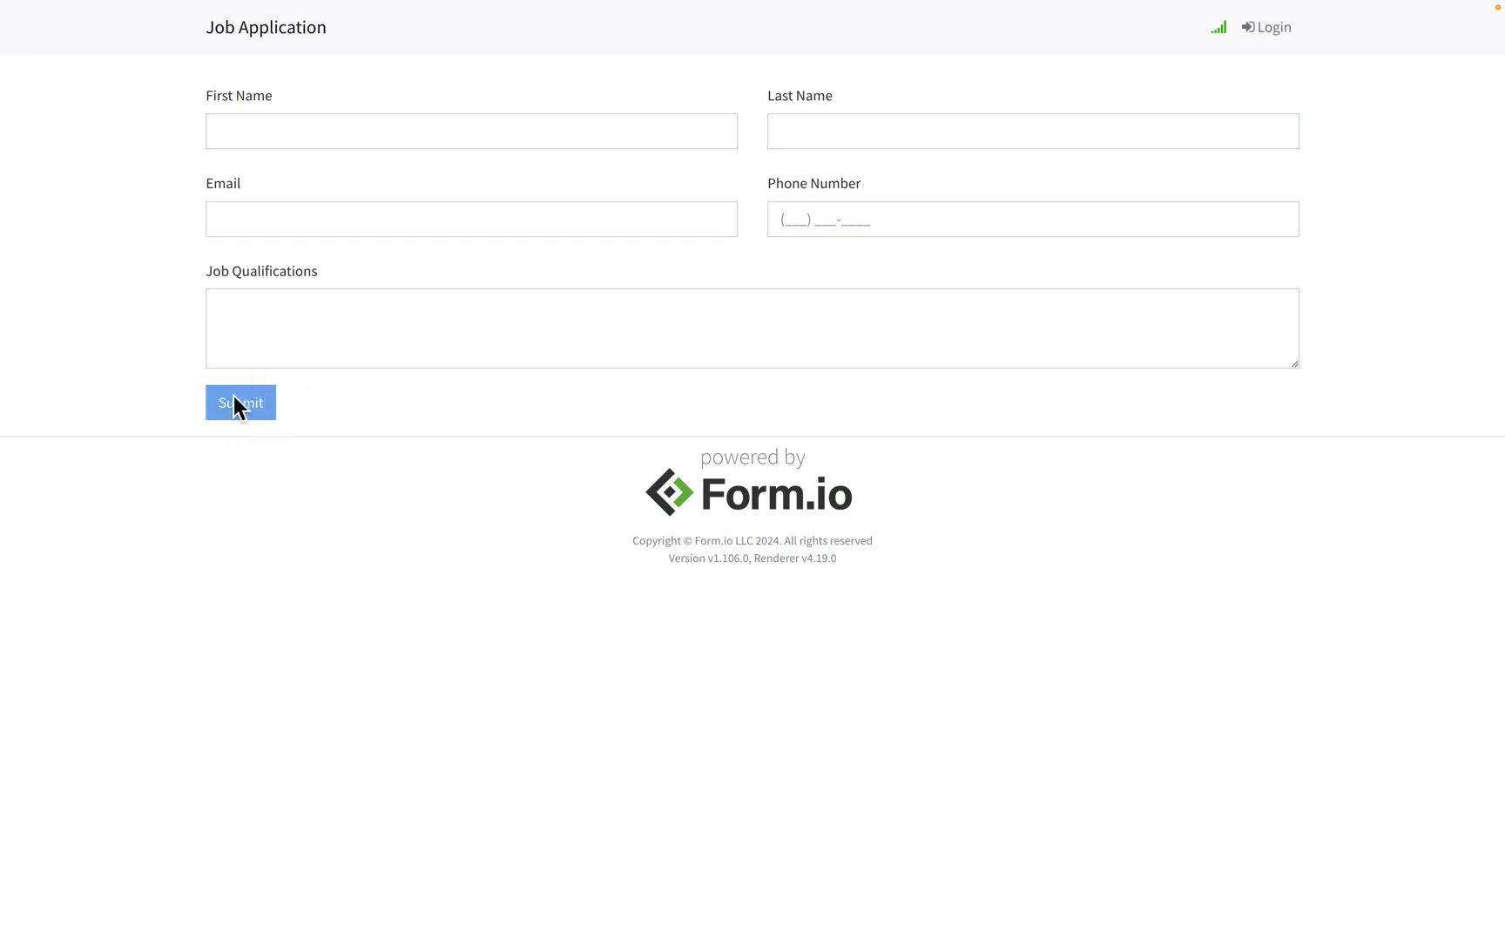
{"action": "left_click", "coordinate": [282, 146]}
{"action": "type", "text": "test"}
{"action": "double_click", "coordinate": [280, 141]}
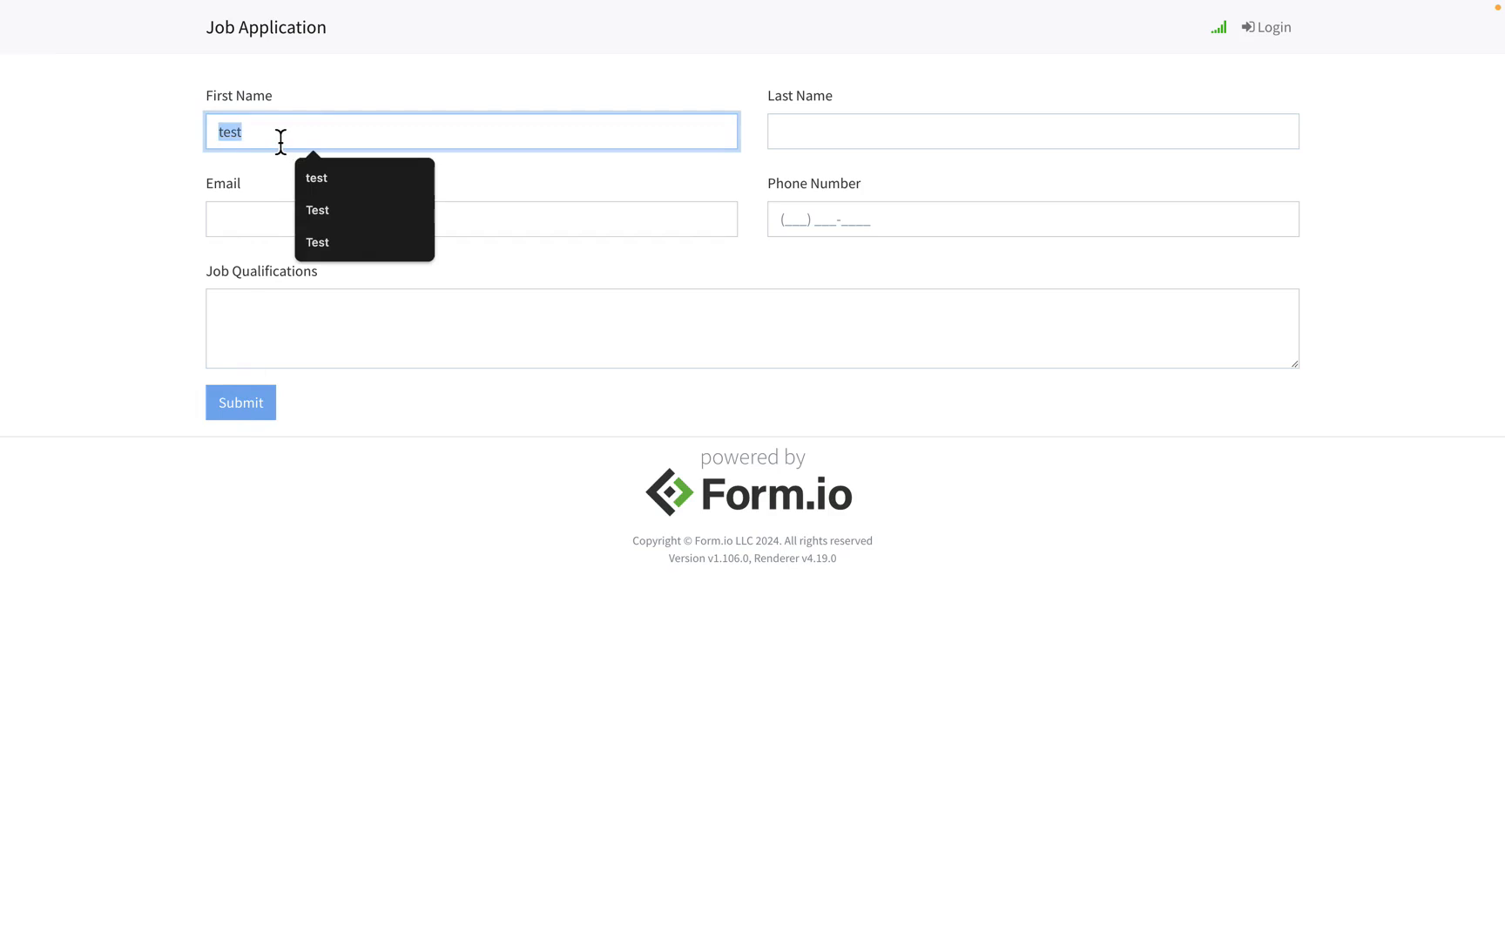
{"action": "key", "text": "BackSpace"}
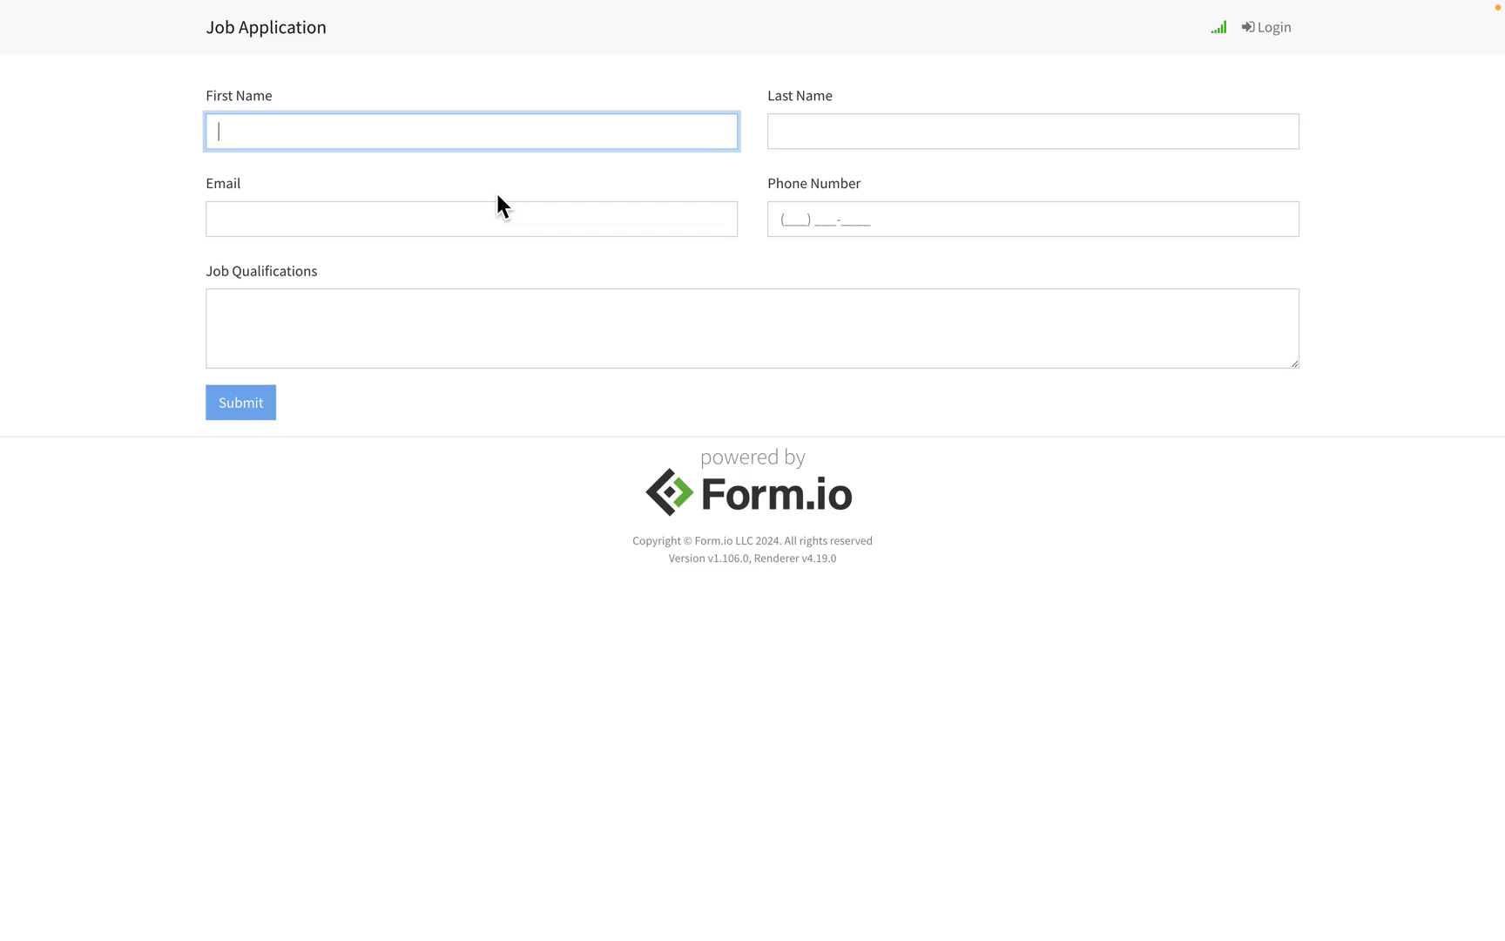
{"action": "key", "text": "ctrl+Left"}
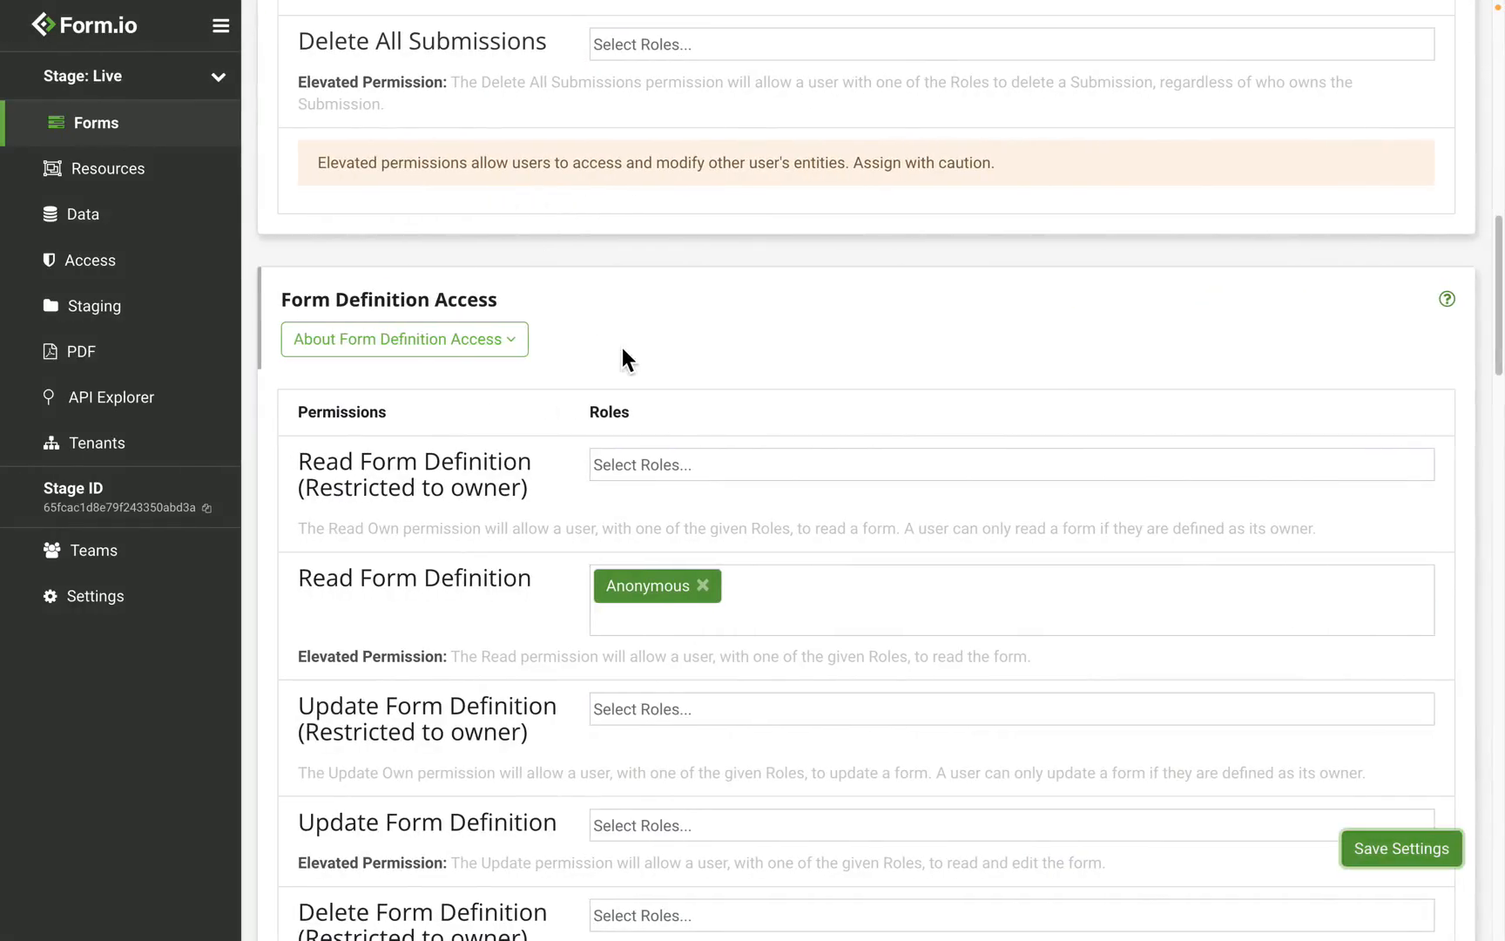
Step: Add Anonymous to the Create Own Submissions roles and save the settings
{"action": "scroll", "coordinate": [622, 349], "scroll_direction": "up", "scroll_amount": 10}
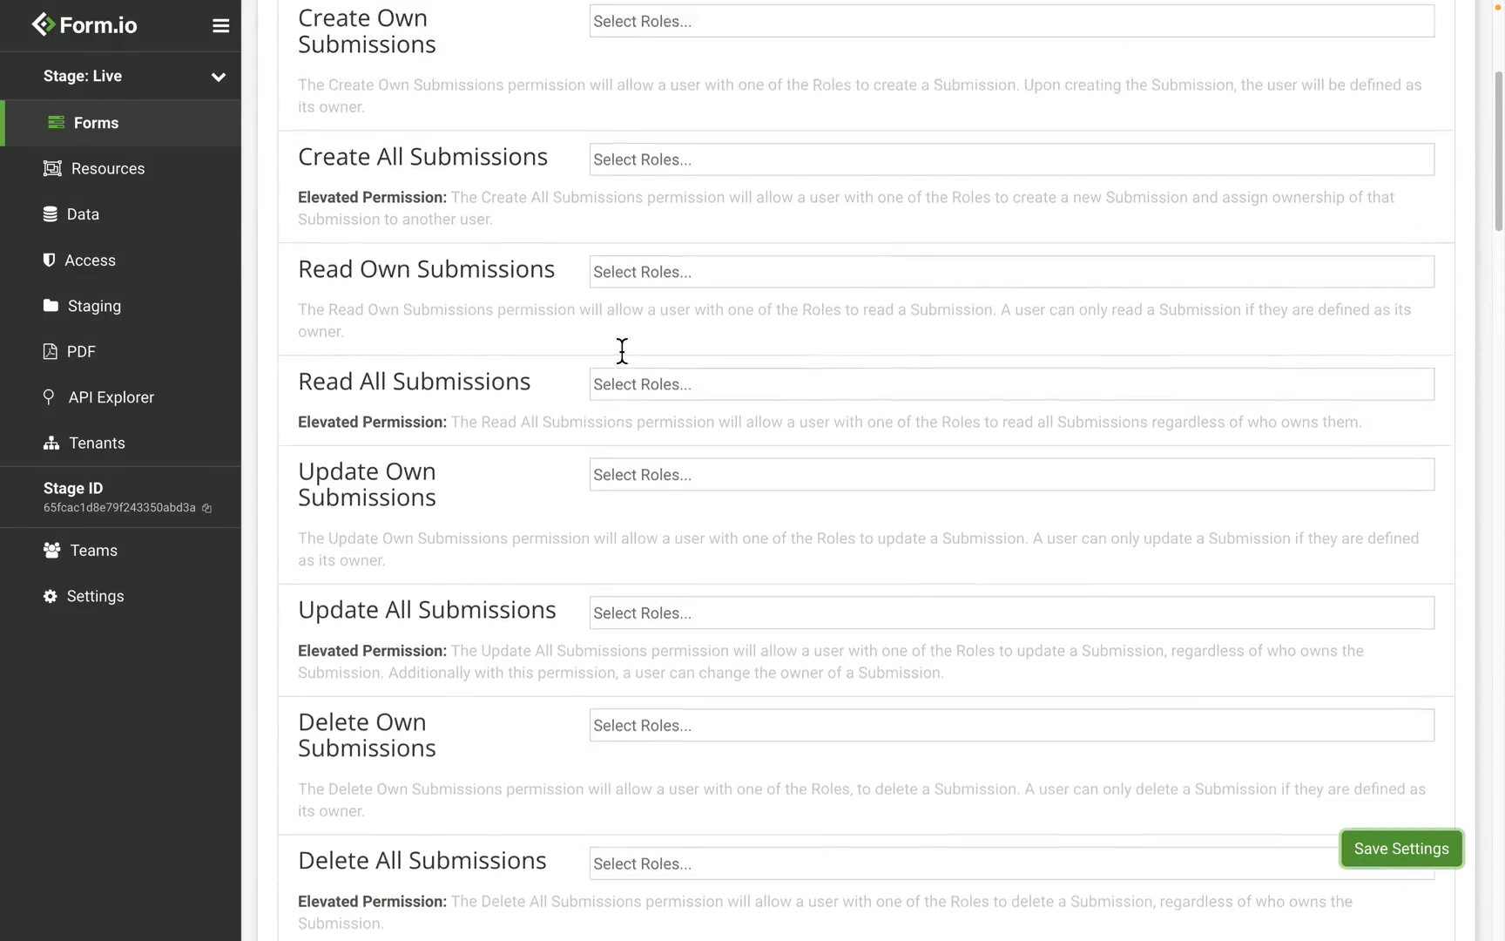
{"action": "scroll", "coordinate": [622, 349], "scroll_direction": "up", "scroll_amount": 3}
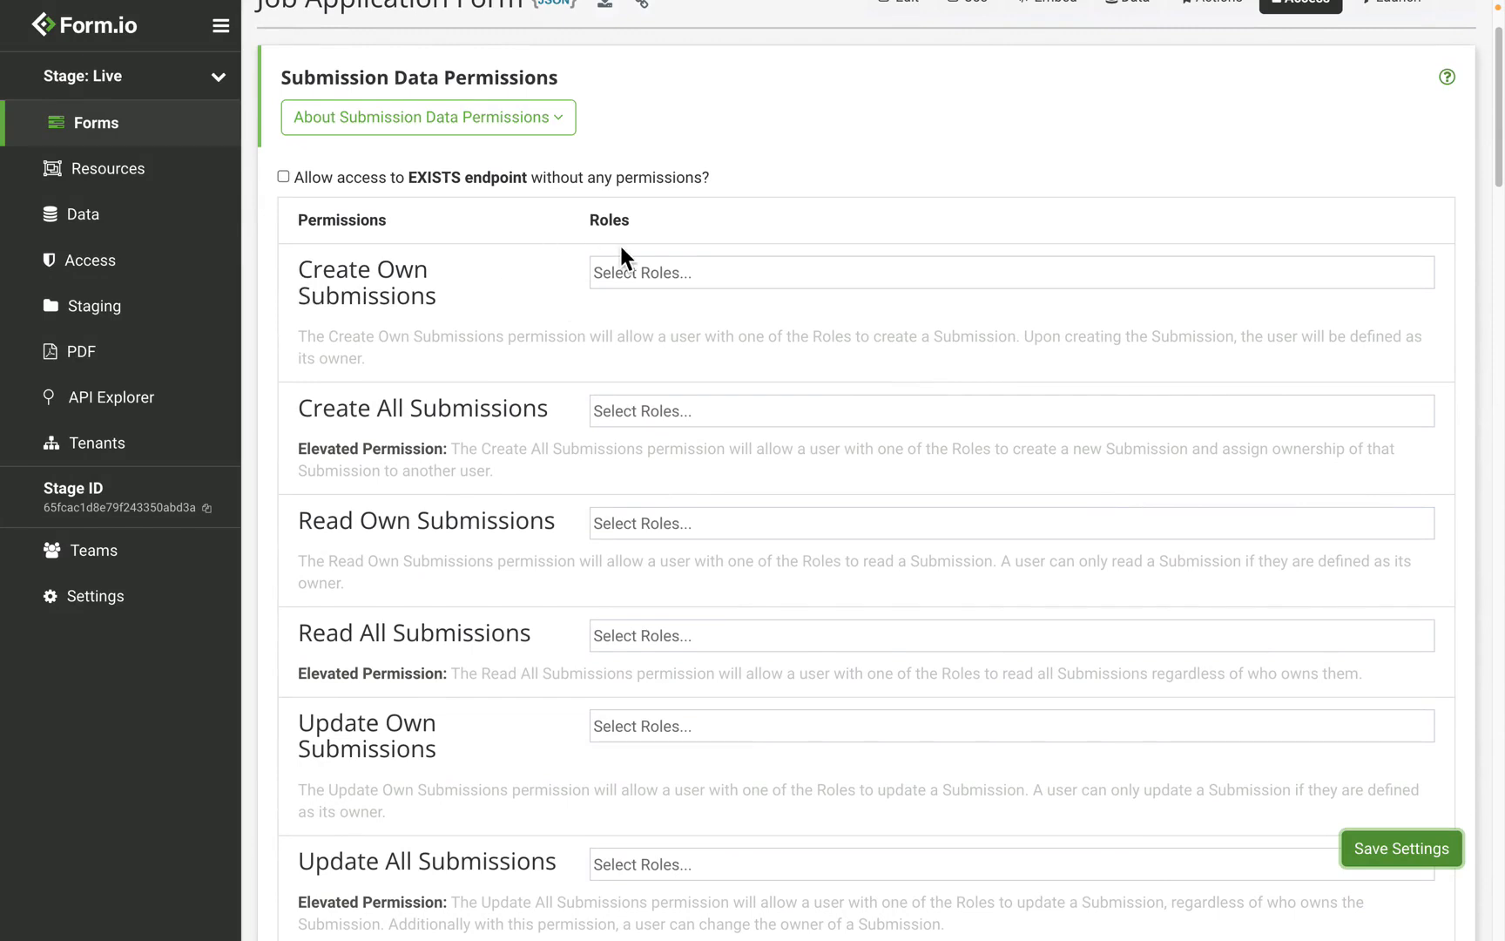
{"action": "left_click", "coordinate": [667, 273]}
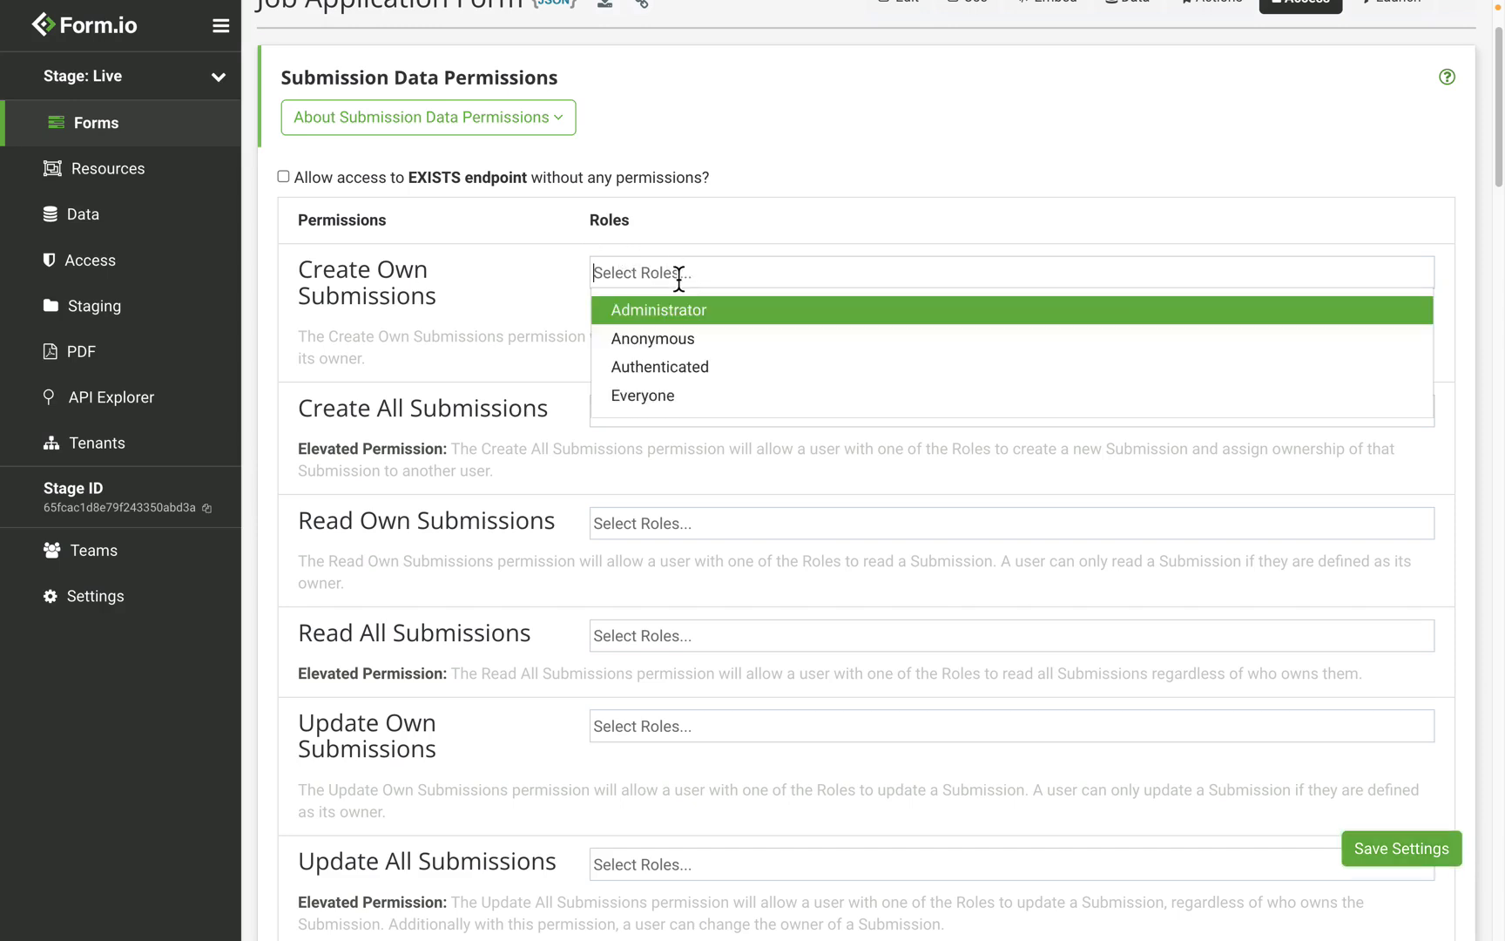
{"action": "left_click", "coordinate": [701, 350]}
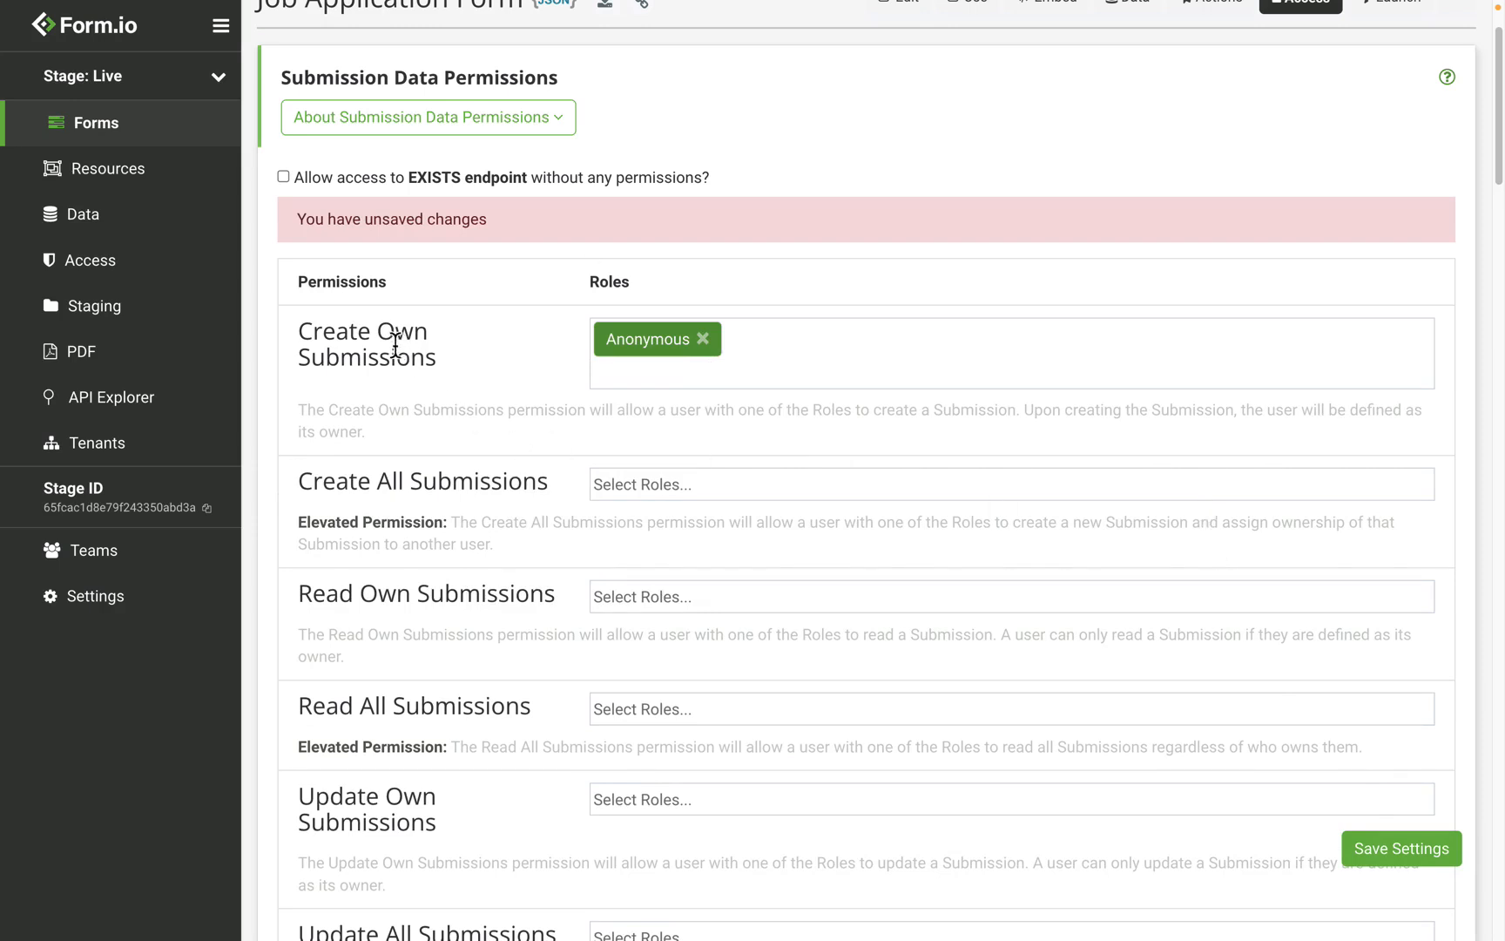
{"action": "left_click_drag", "start_coordinate": [380, 334], "coordinate": [452, 342]}
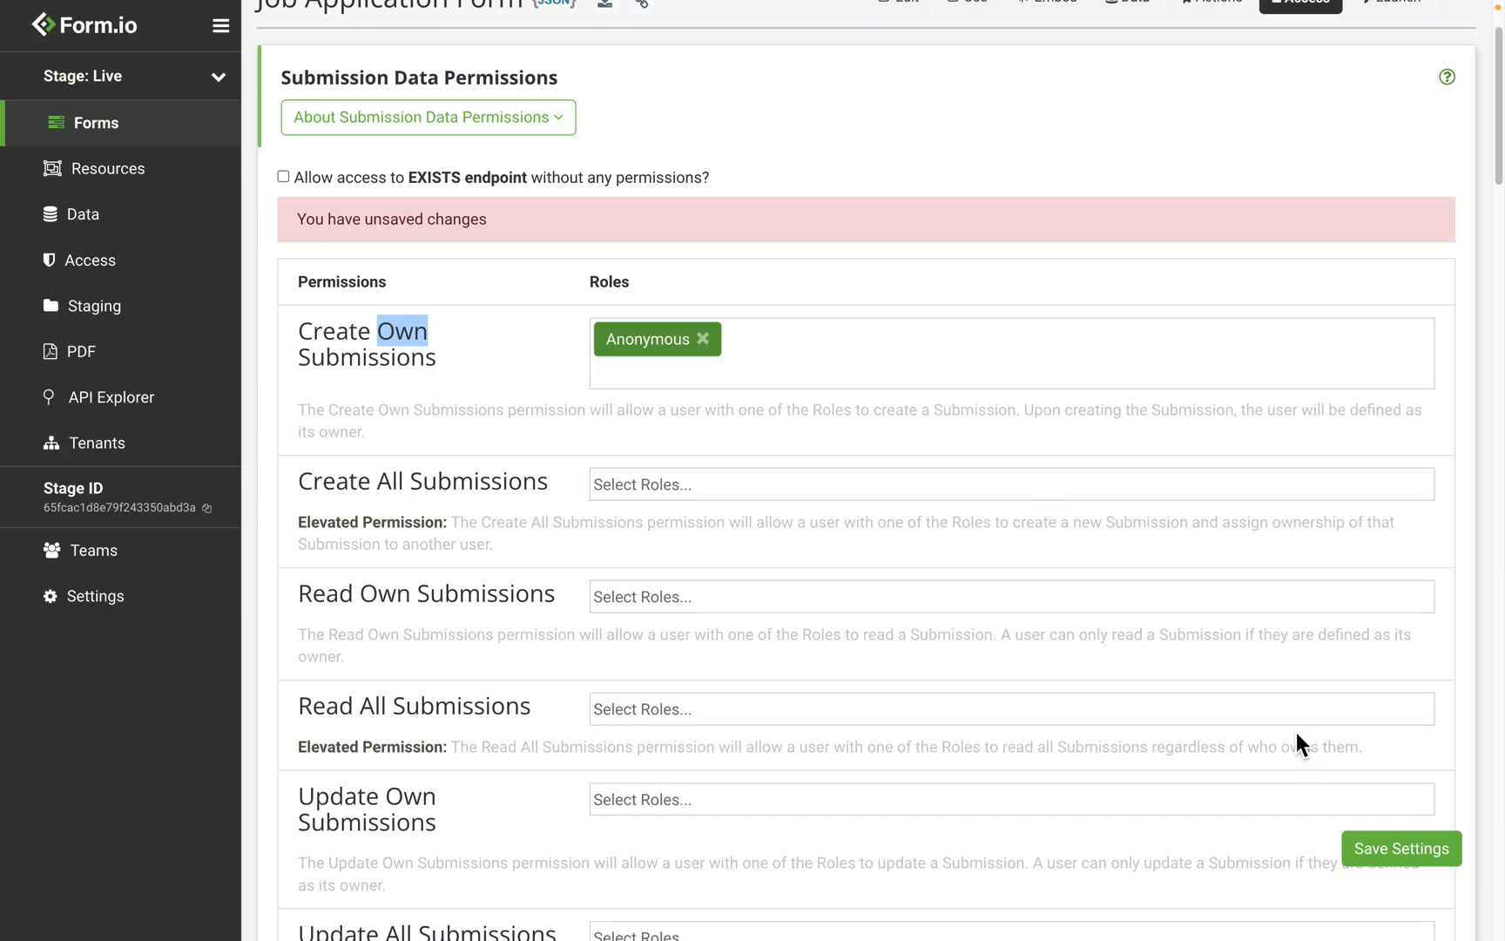
{"action": "left_click", "coordinate": [1449, 863]}
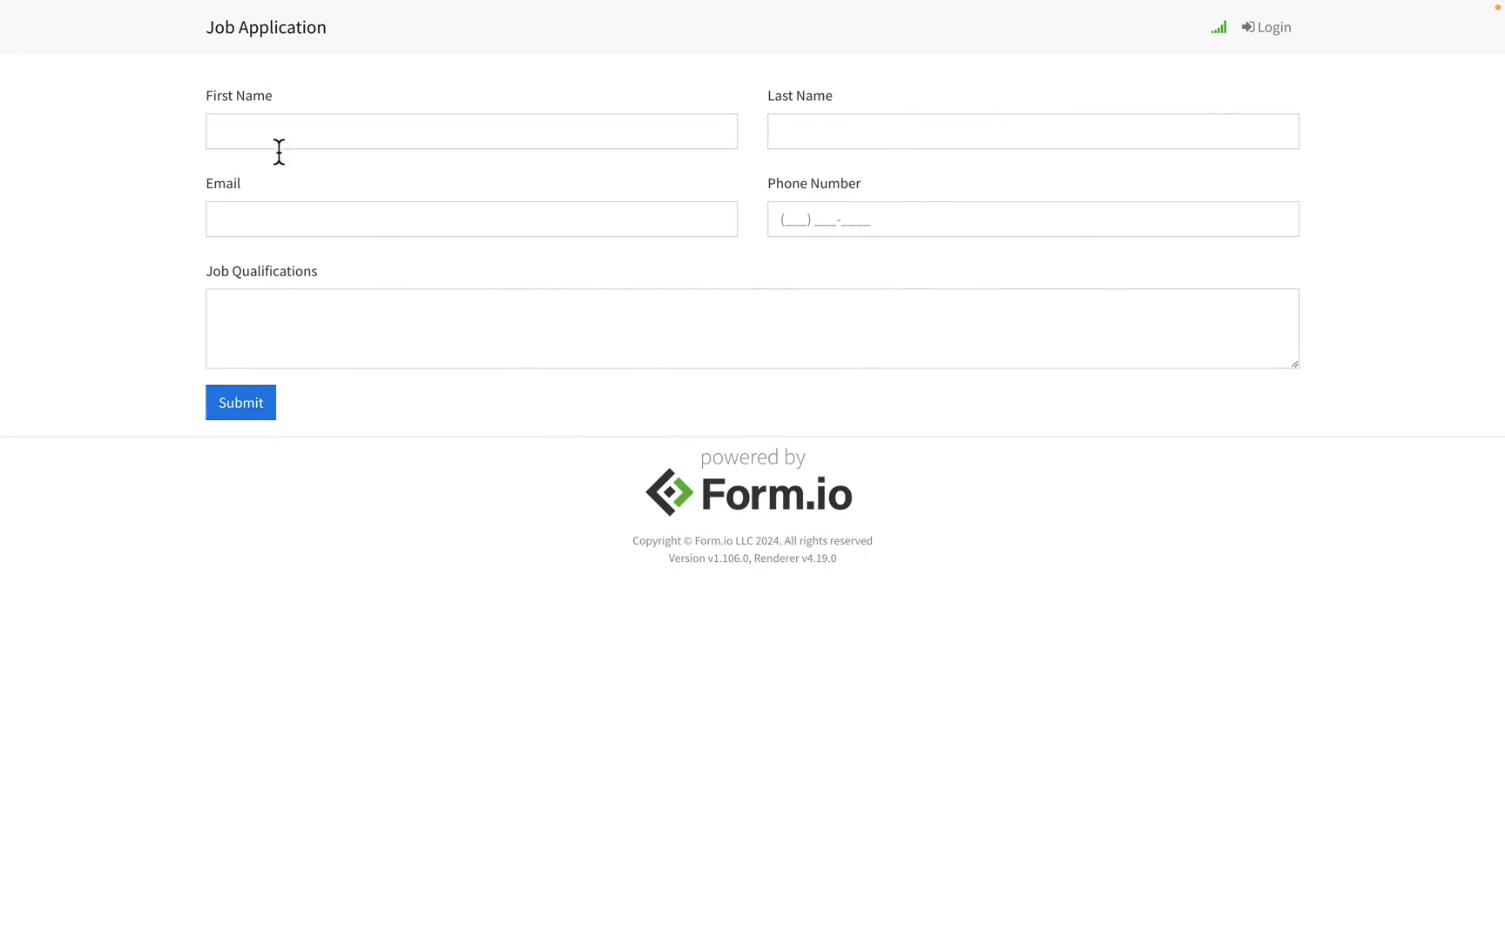
Step: Enter a test applicant's first name, last name and e-mail address
{"action": "left_click", "coordinate": [314, 135]}
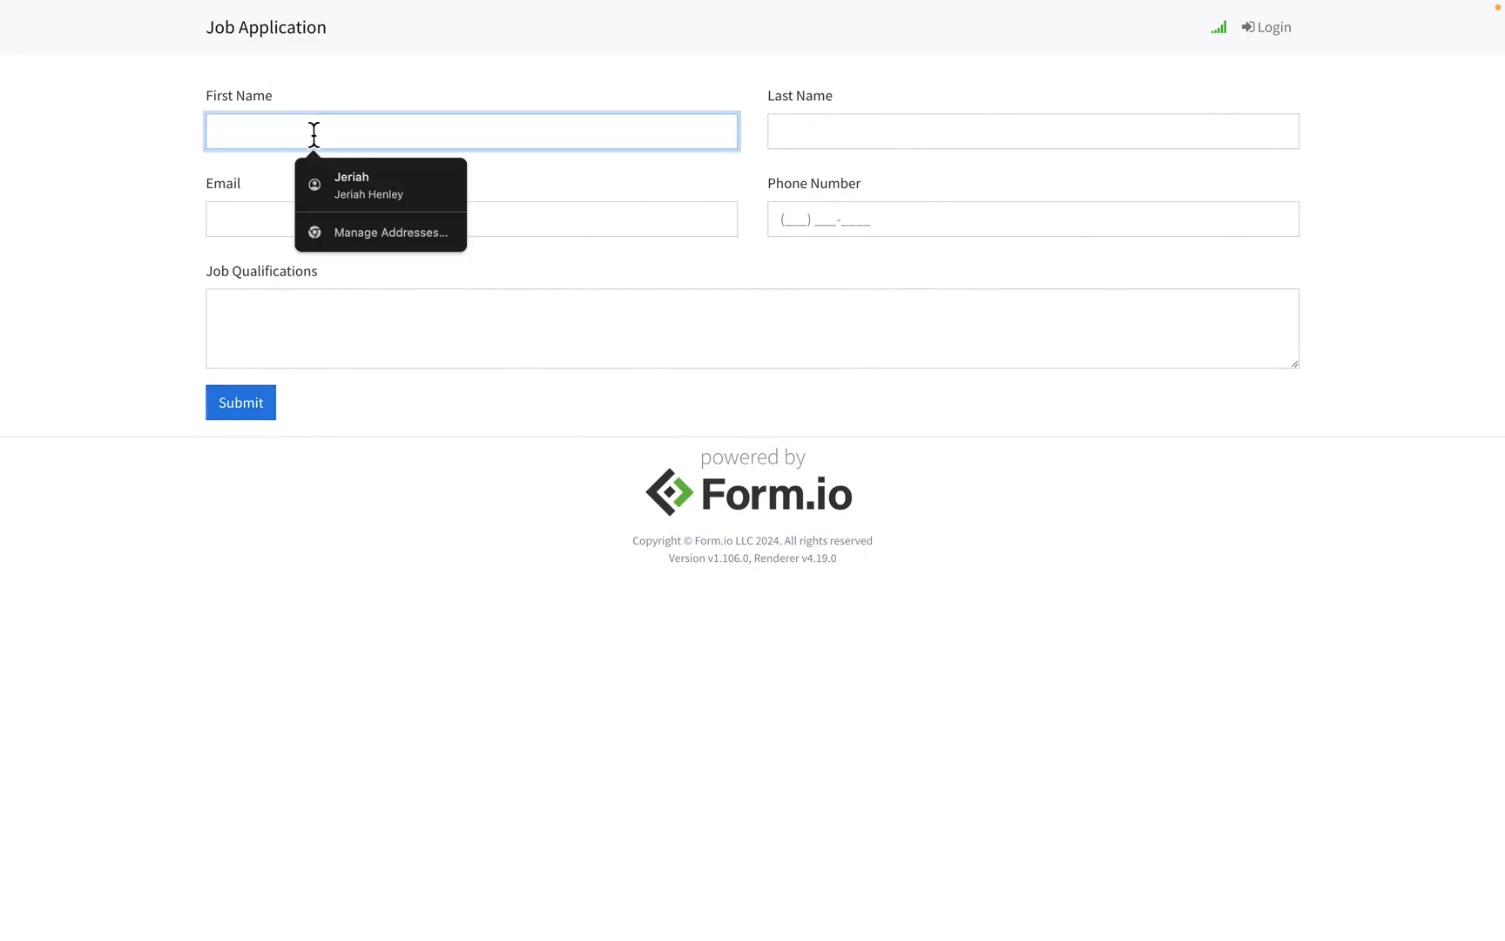
{"action": "type", "text": "Anony"}
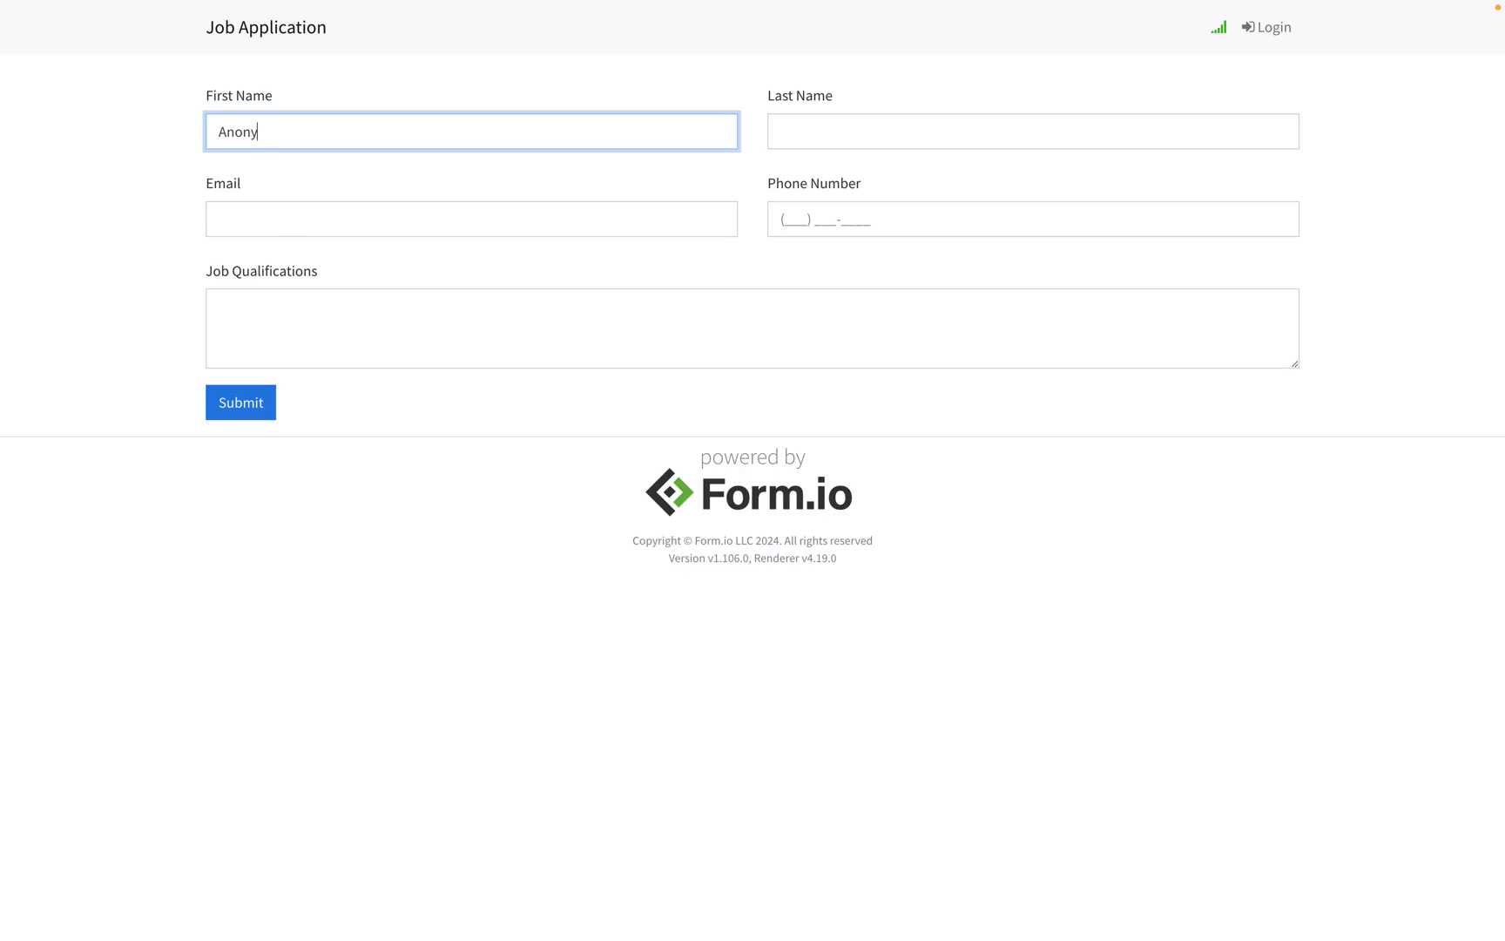
{"action": "type", "text": "mous"}
{"action": "key", "text": "Tab"}
{"action": "type", "text": "Test"}
{"action": "left_click", "coordinate": [284, 235]}
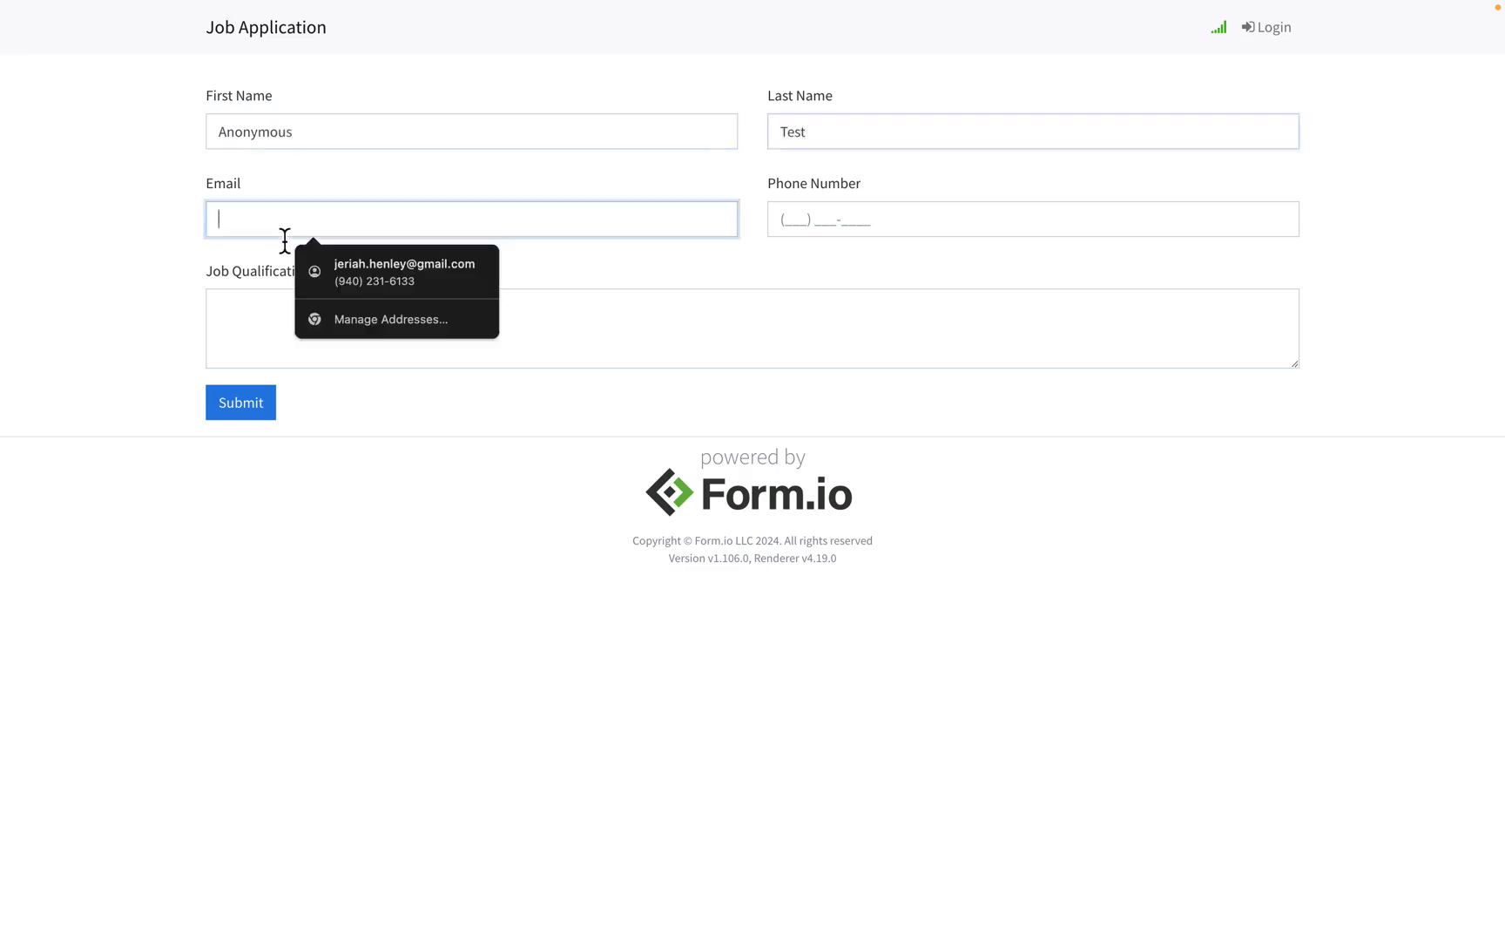
{"action": "type", "text": "anonymous@exa"}
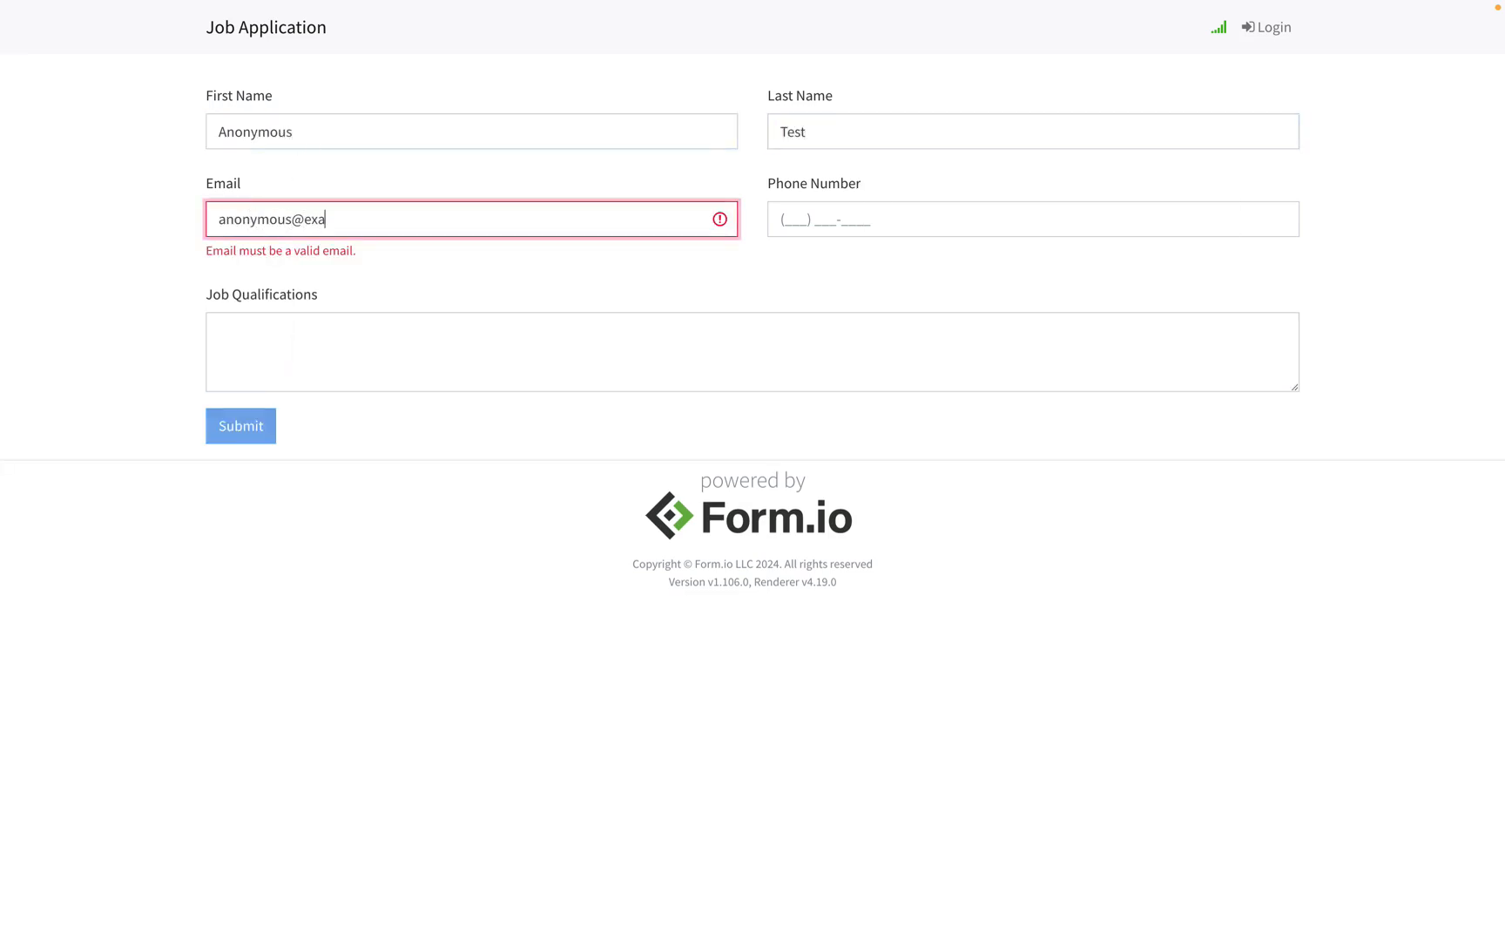
{"action": "type", "text": "mple"}
{"action": "key", "text": "BackSpace"}
{"action": "type", "text": "le.com"}
Step: Add a phone number and job qualifications 'test', then submit the application
{"action": "key", "text": "Tab"}
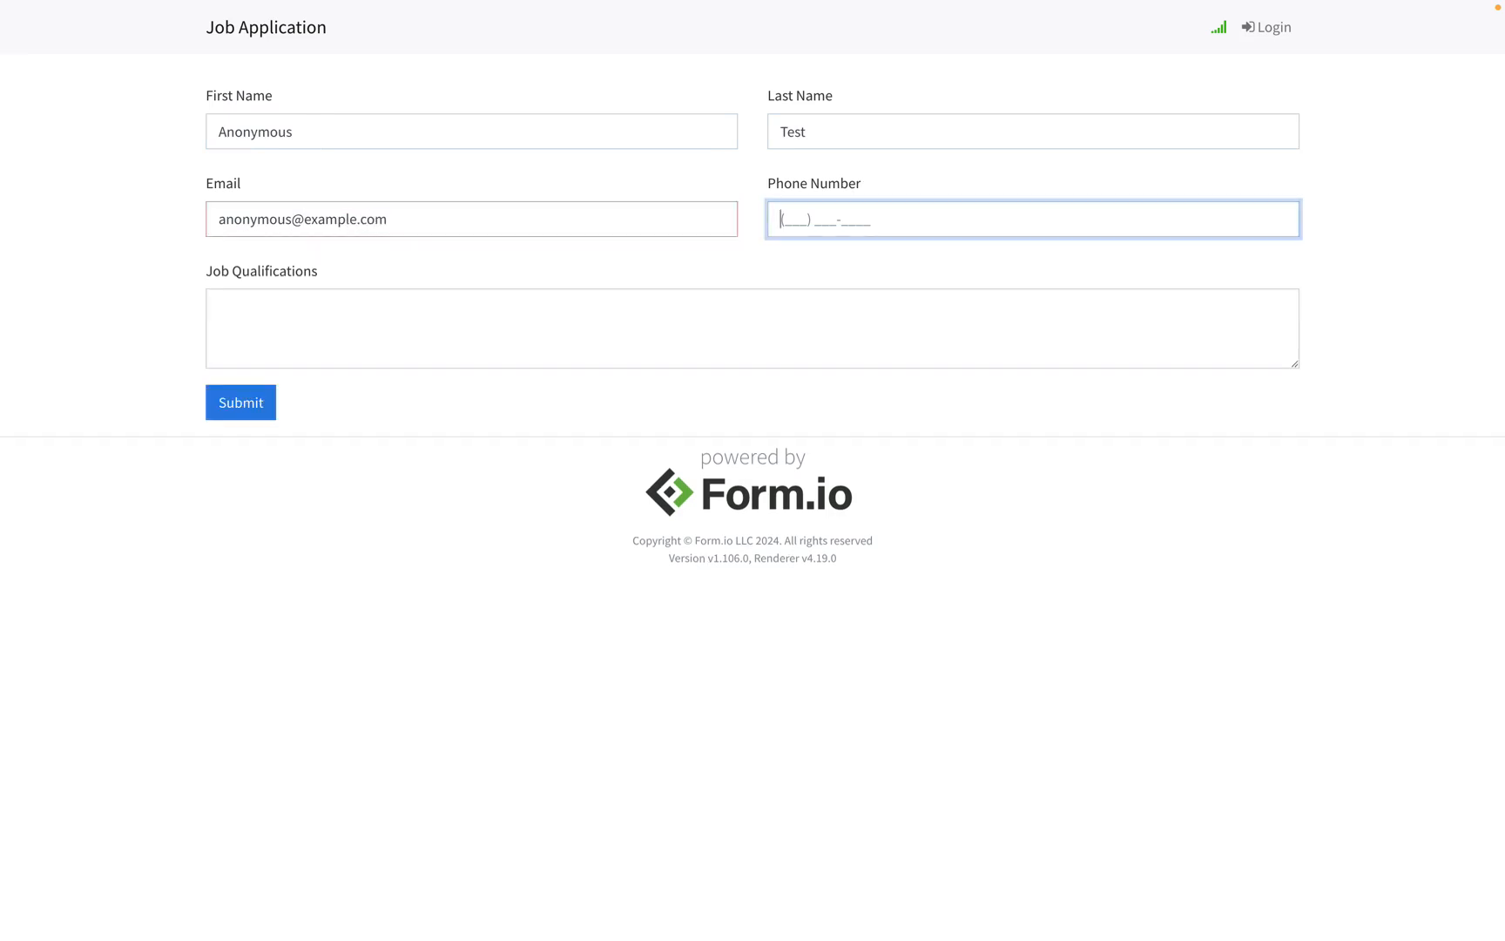
{"action": "type", "text": "1231231234"}
{"action": "key", "text": "Tab"}
{"action": "type", "text": "test"}
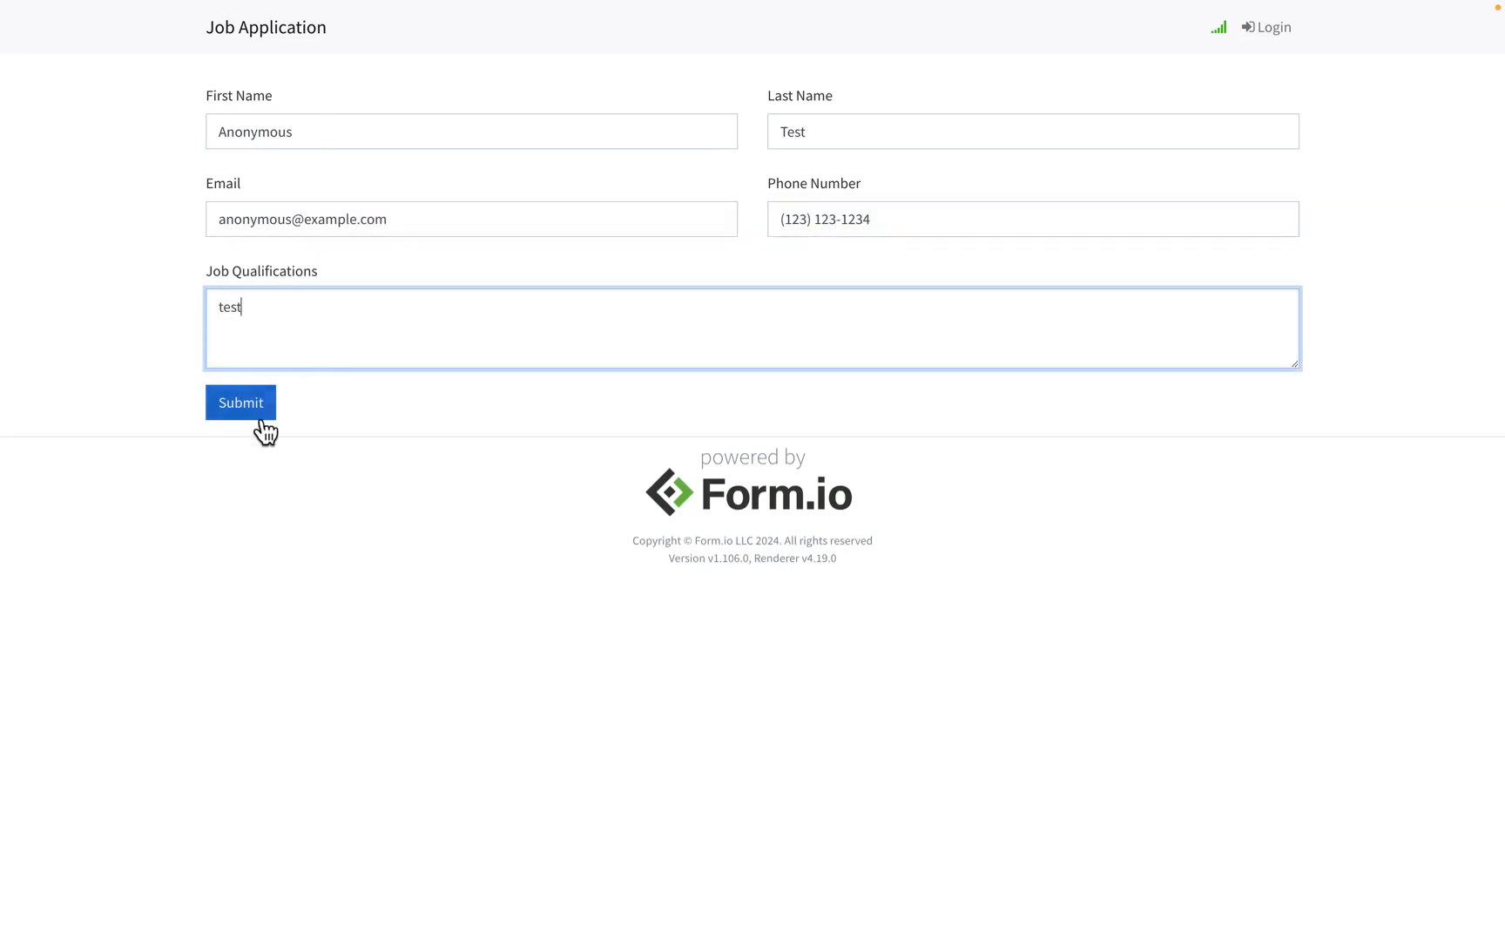
{"action": "left_click", "coordinate": [261, 419]}
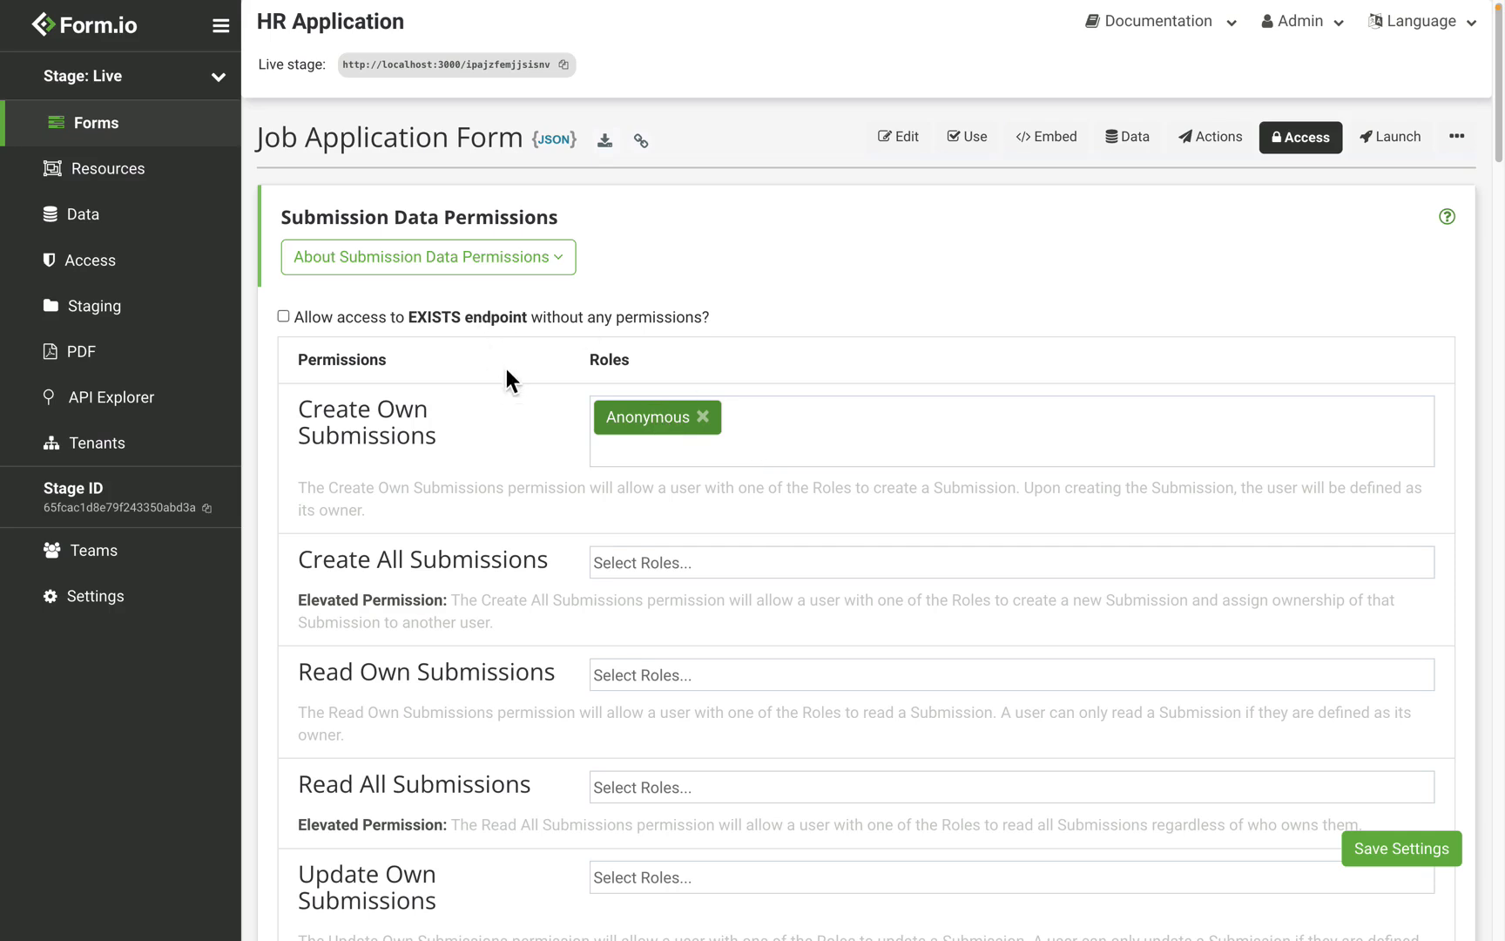
Step: Replace Anonymous with Authenticated for Create Own Submissions
{"action": "scroll", "coordinate": [506, 368], "scroll_direction": "down", "scroll_amount": 1}
{"action": "left_click", "coordinate": [702, 358]}
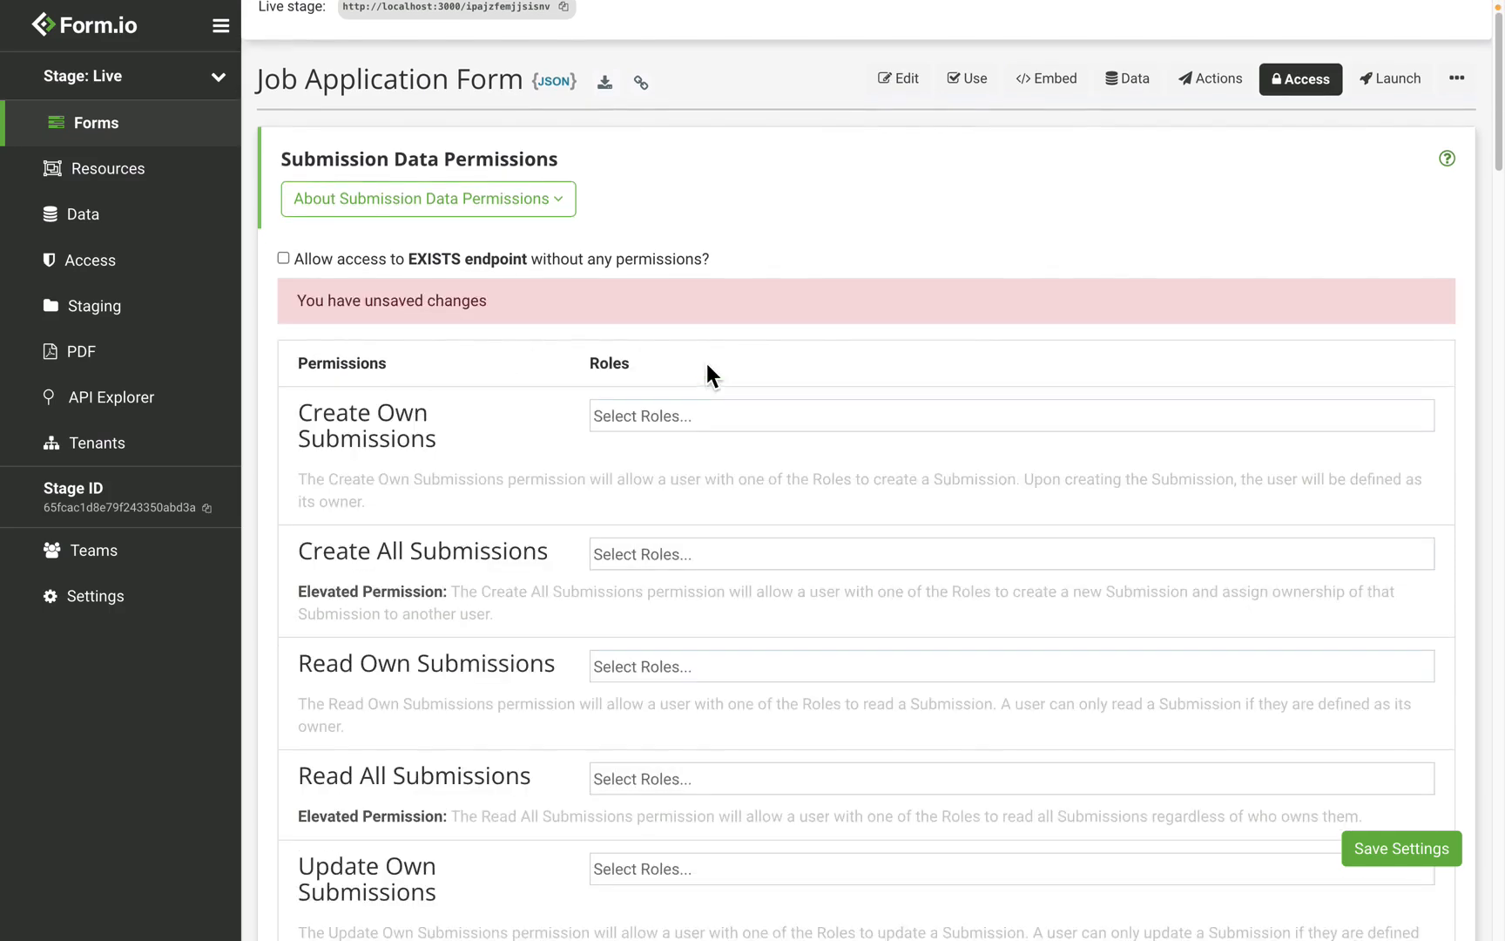
{"action": "left_click", "coordinate": [651, 422]}
{"action": "left_click", "coordinate": [680, 528]}
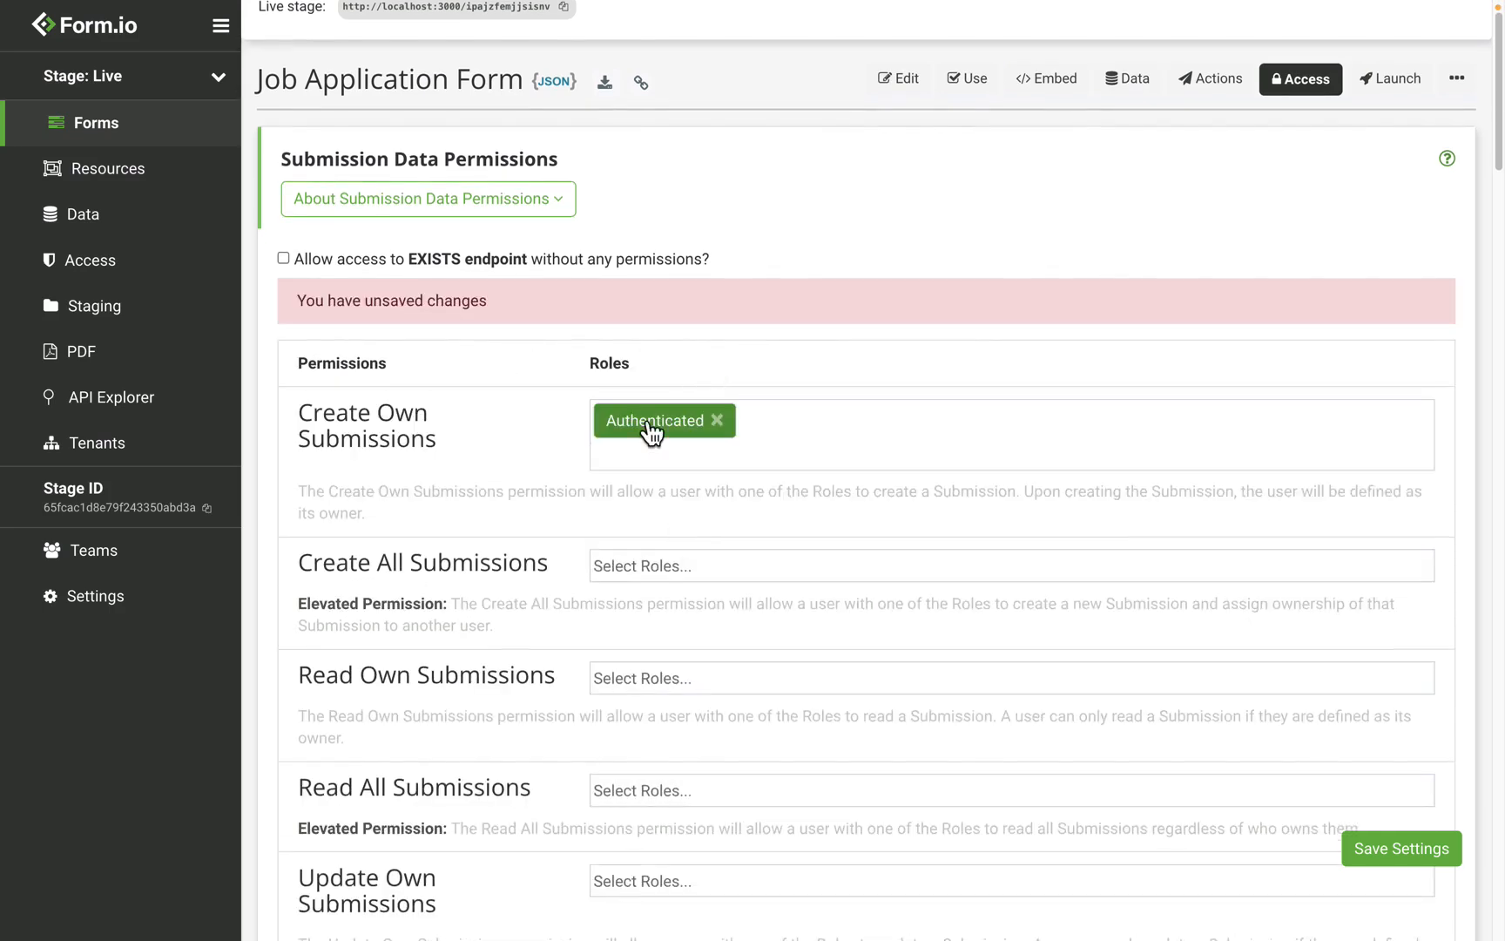
Step: Replace Anonymous with Authenticated for Read Form Definition and save the settings
{"action": "scroll", "coordinate": [649, 427], "scroll_direction": "down", "scroll_amount": 13}
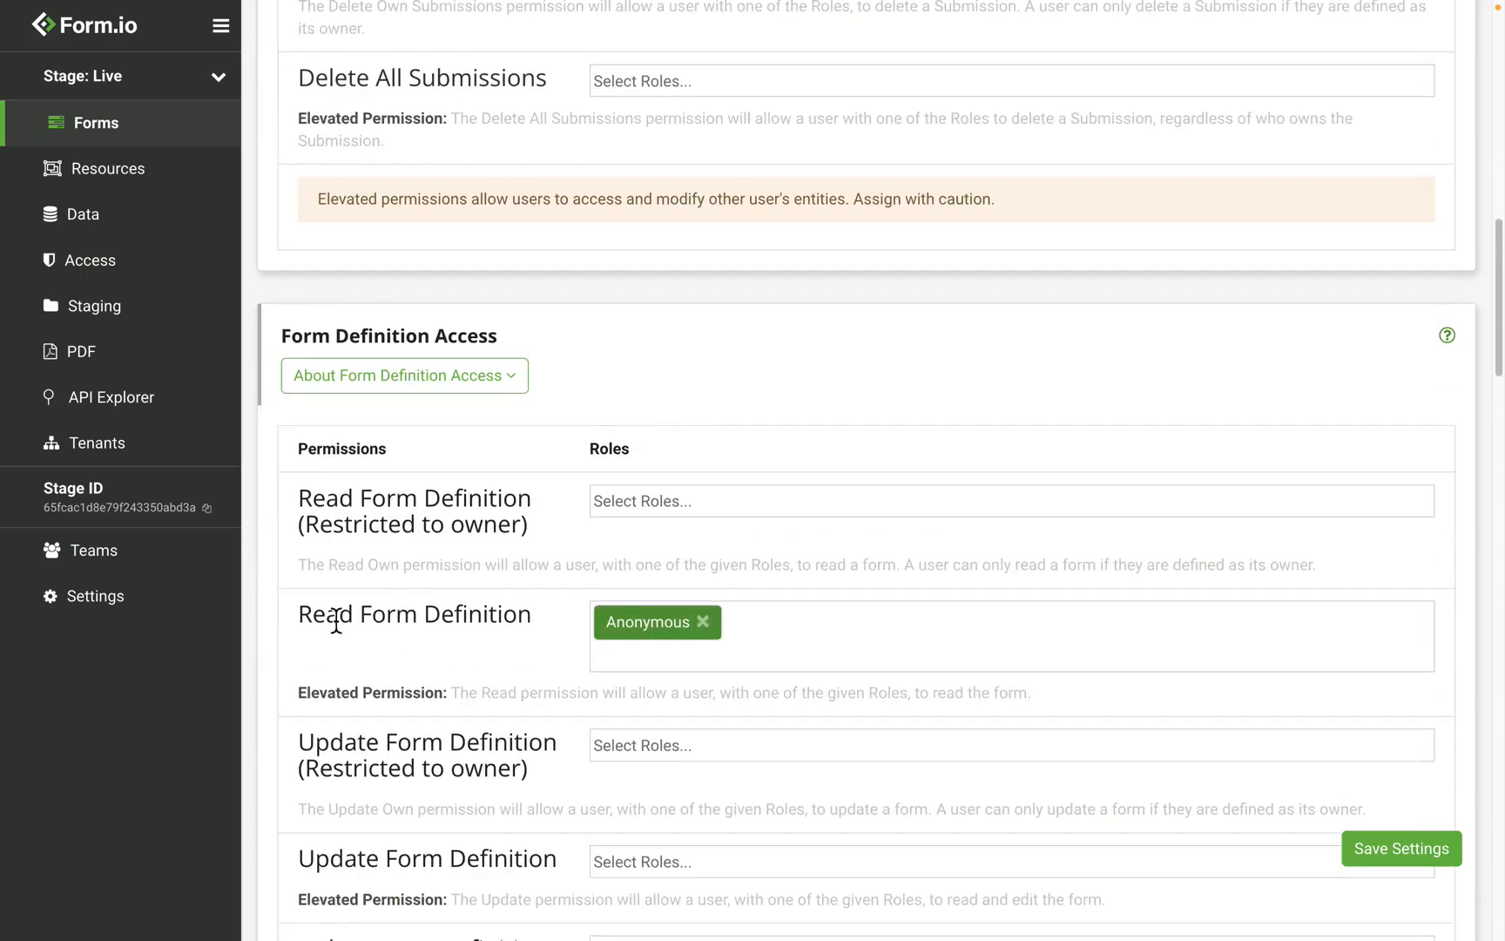
{"action": "left_click", "coordinate": [703, 622]}
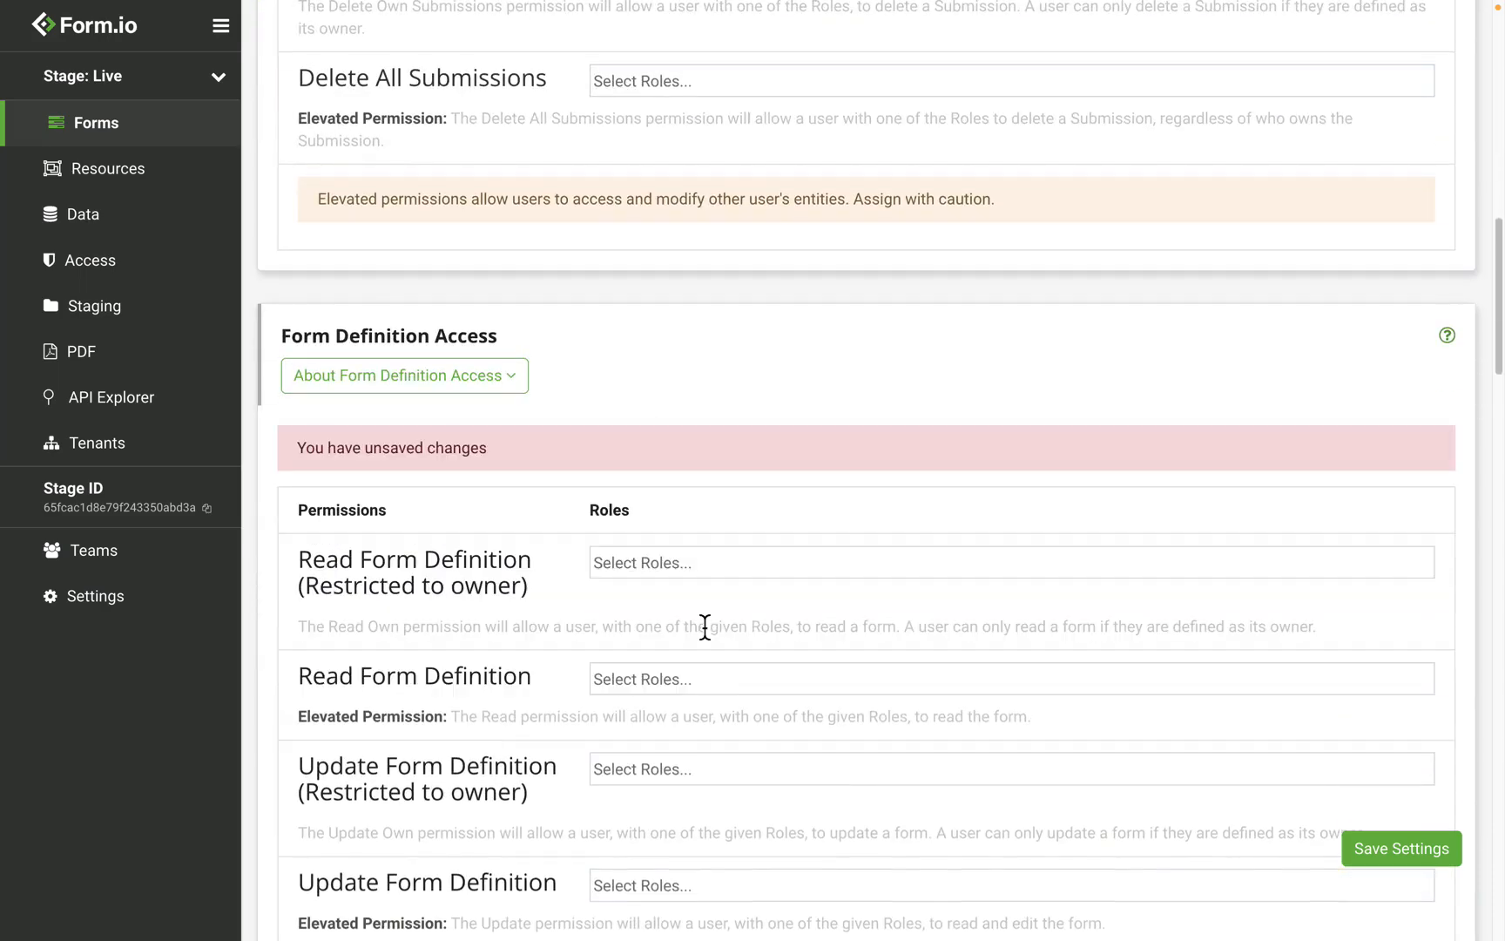
{"action": "left_click", "coordinate": [645, 679]}
{"action": "left_click", "coordinate": [682, 778]}
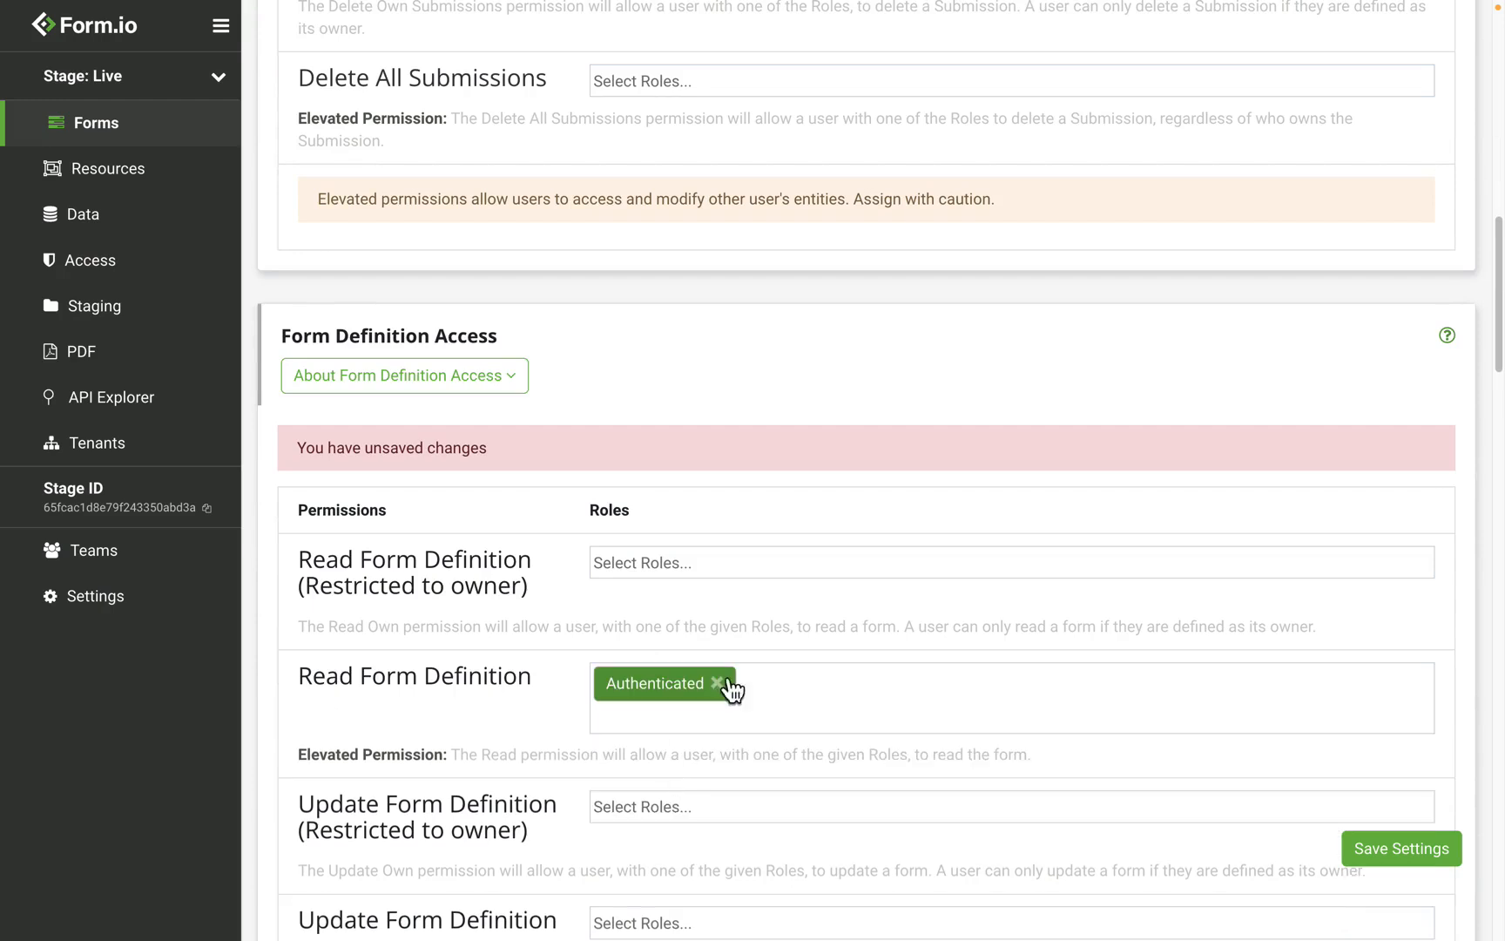
{"action": "left_click", "coordinate": [1383, 858]}
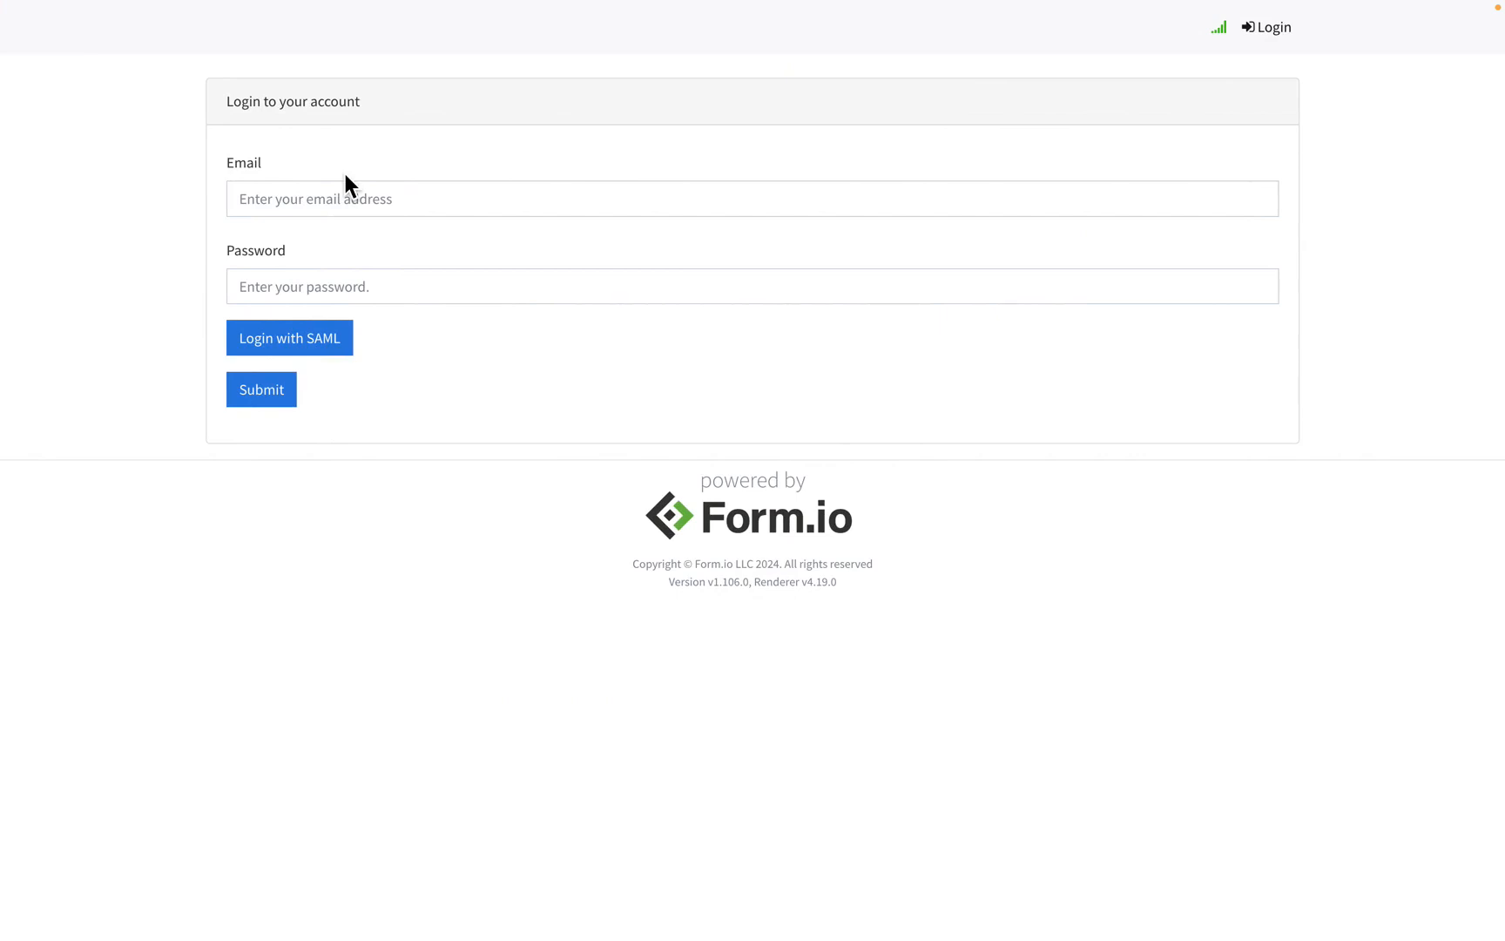
{"action": "left_click", "coordinate": [315, 359]}
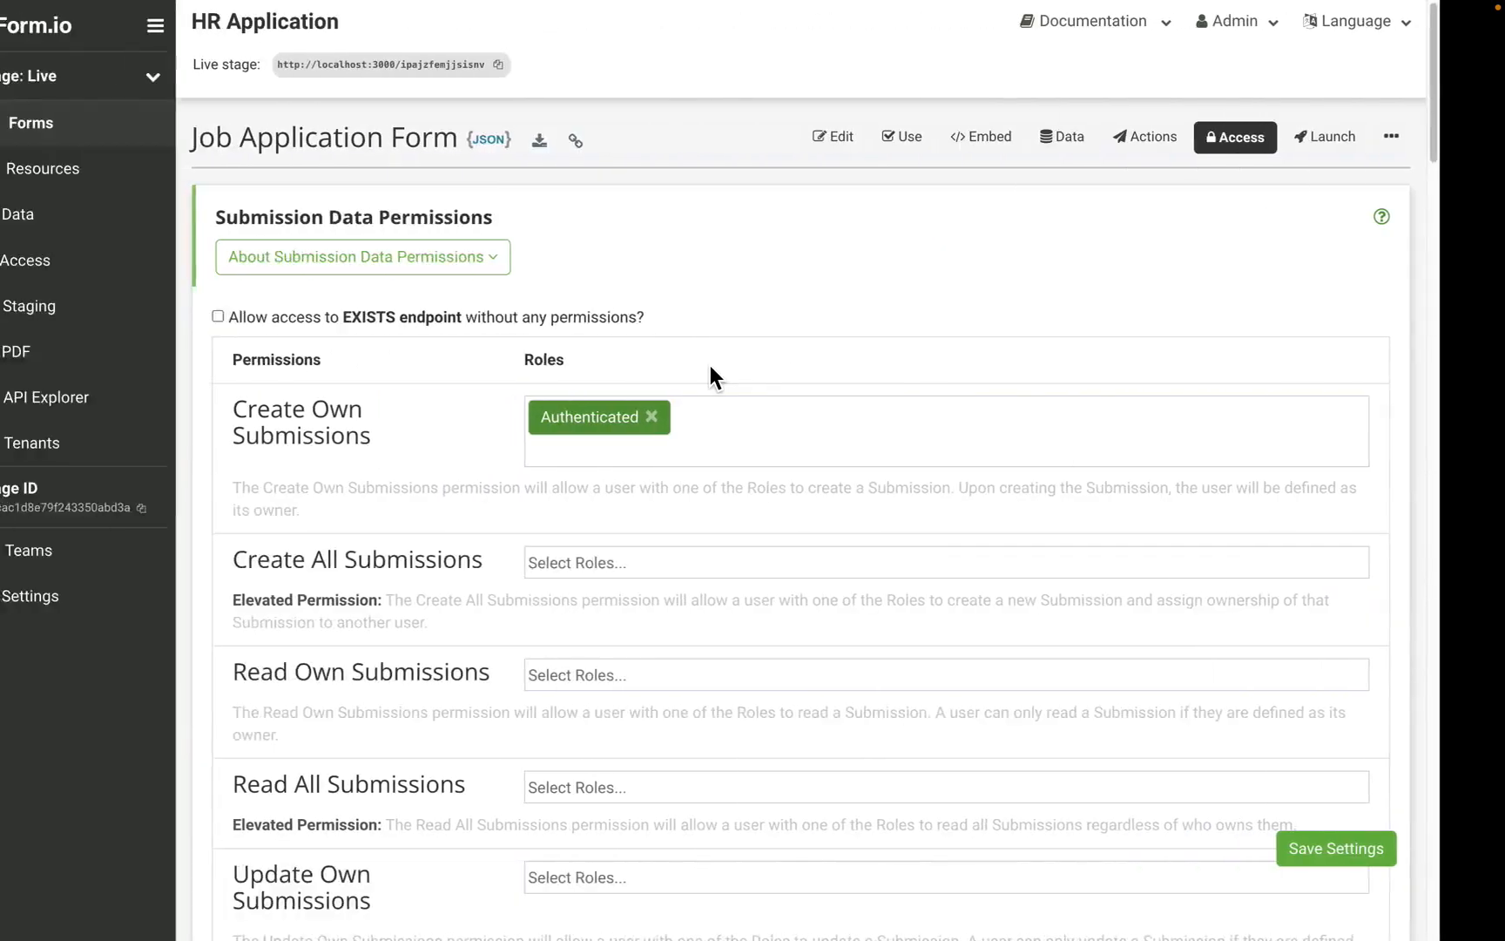
Step: Reopen the stage's SAML settings and inspect the Member-to-Authenticated role mapping
{"action": "left_click", "coordinate": [118, 599]}
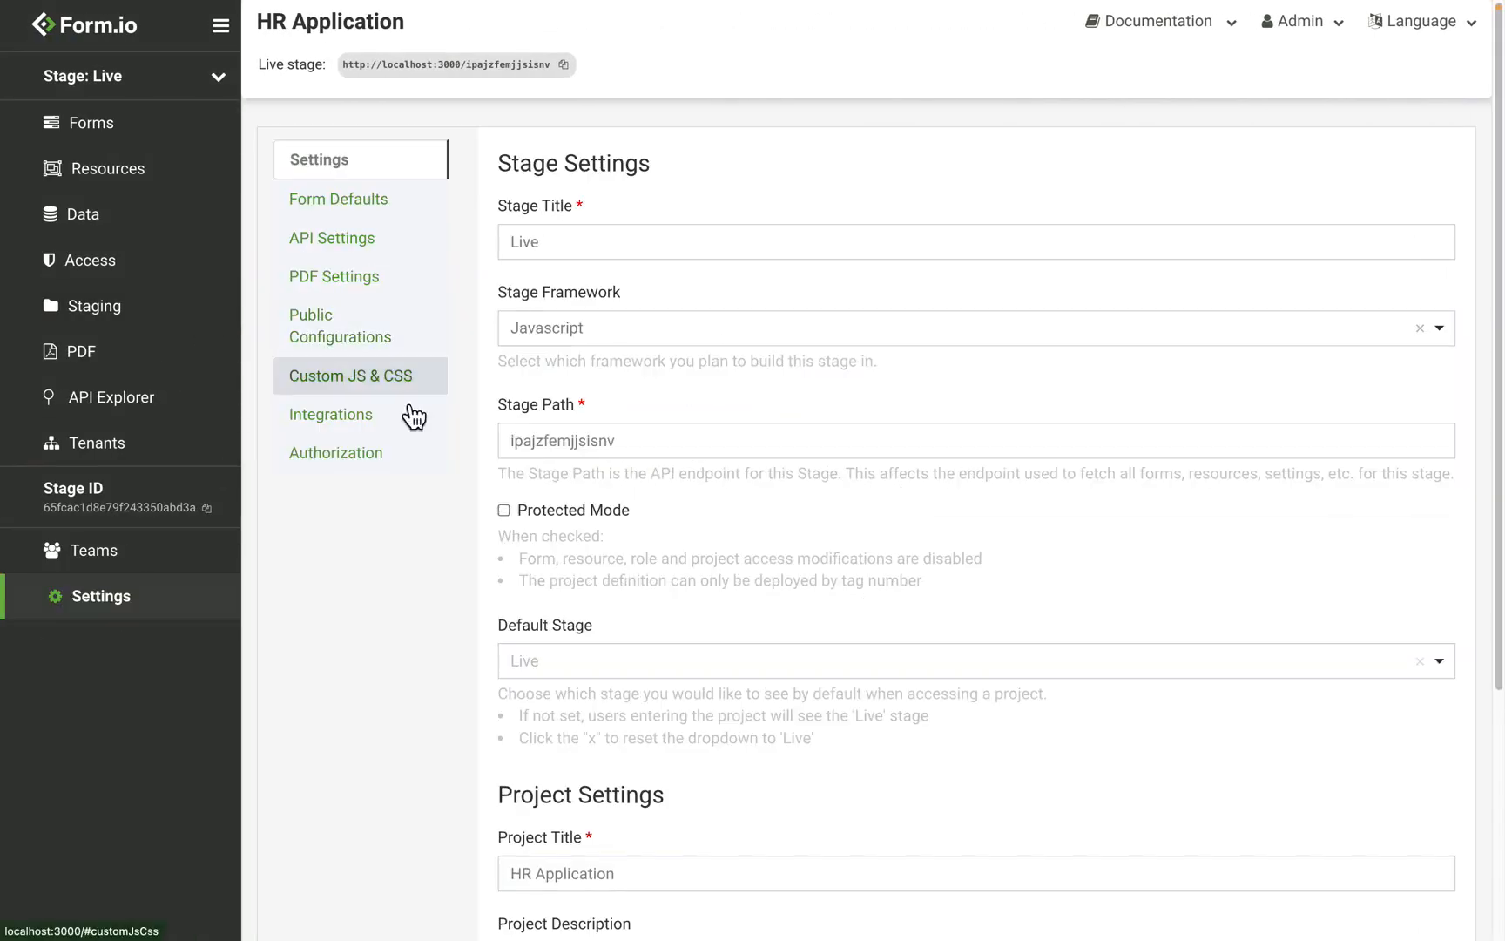
{"action": "left_click", "coordinate": [394, 462]}
{"action": "left_click", "coordinate": [615, 335]}
{"action": "scroll", "coordinate": [796, 349], "scroll_direction": "down", "scroll_amount": 10}
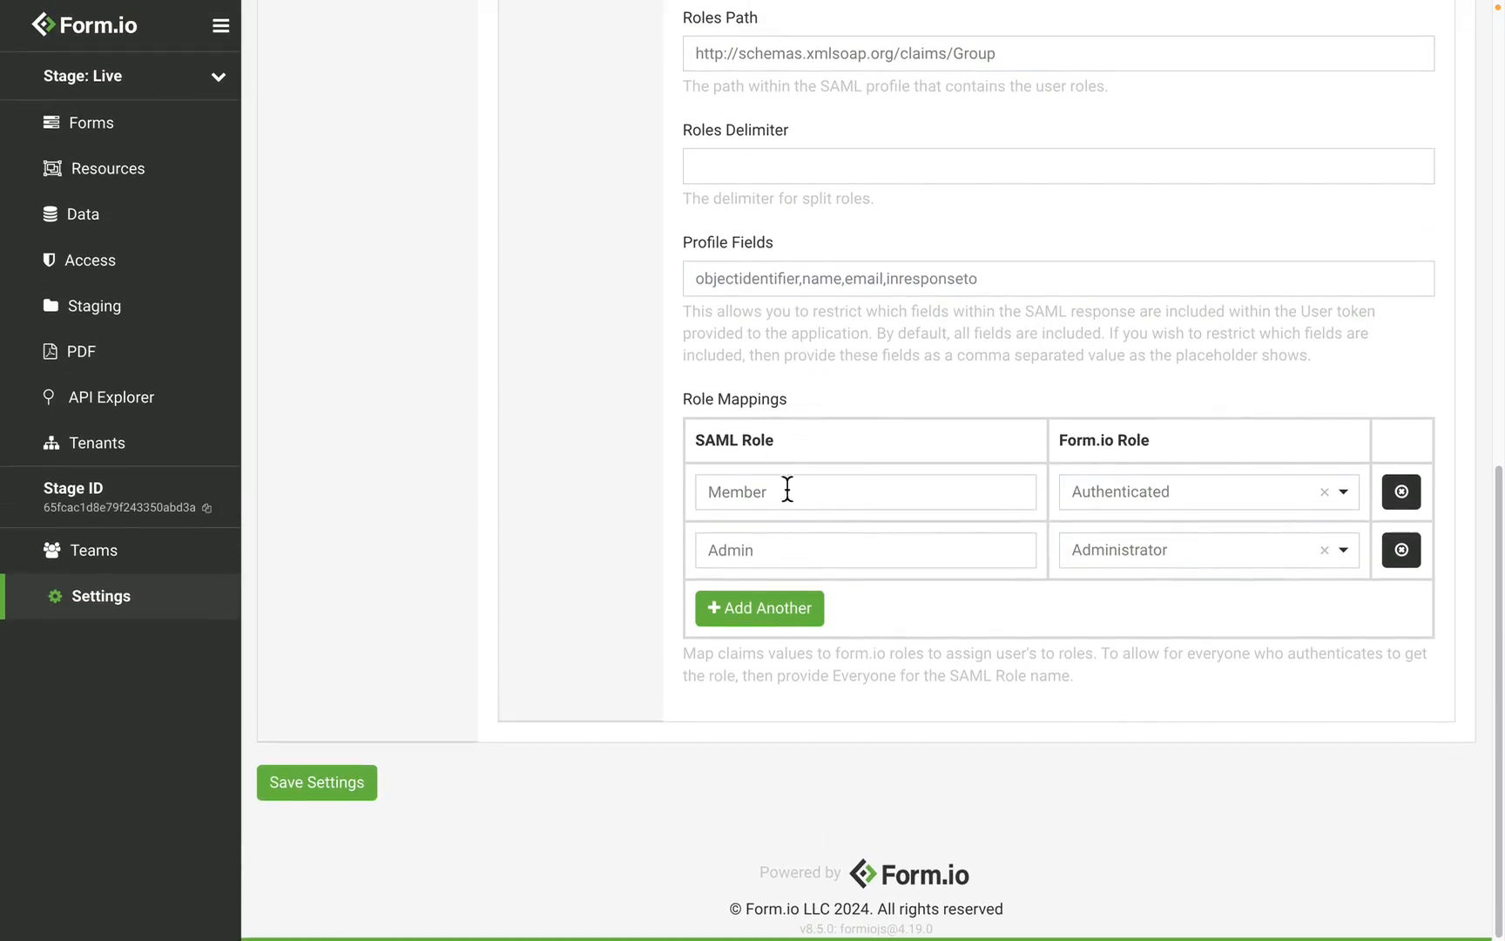
{"action": "left_click_drag", "start_coordinate": [793, 498], "coordinate": [684, 499]}
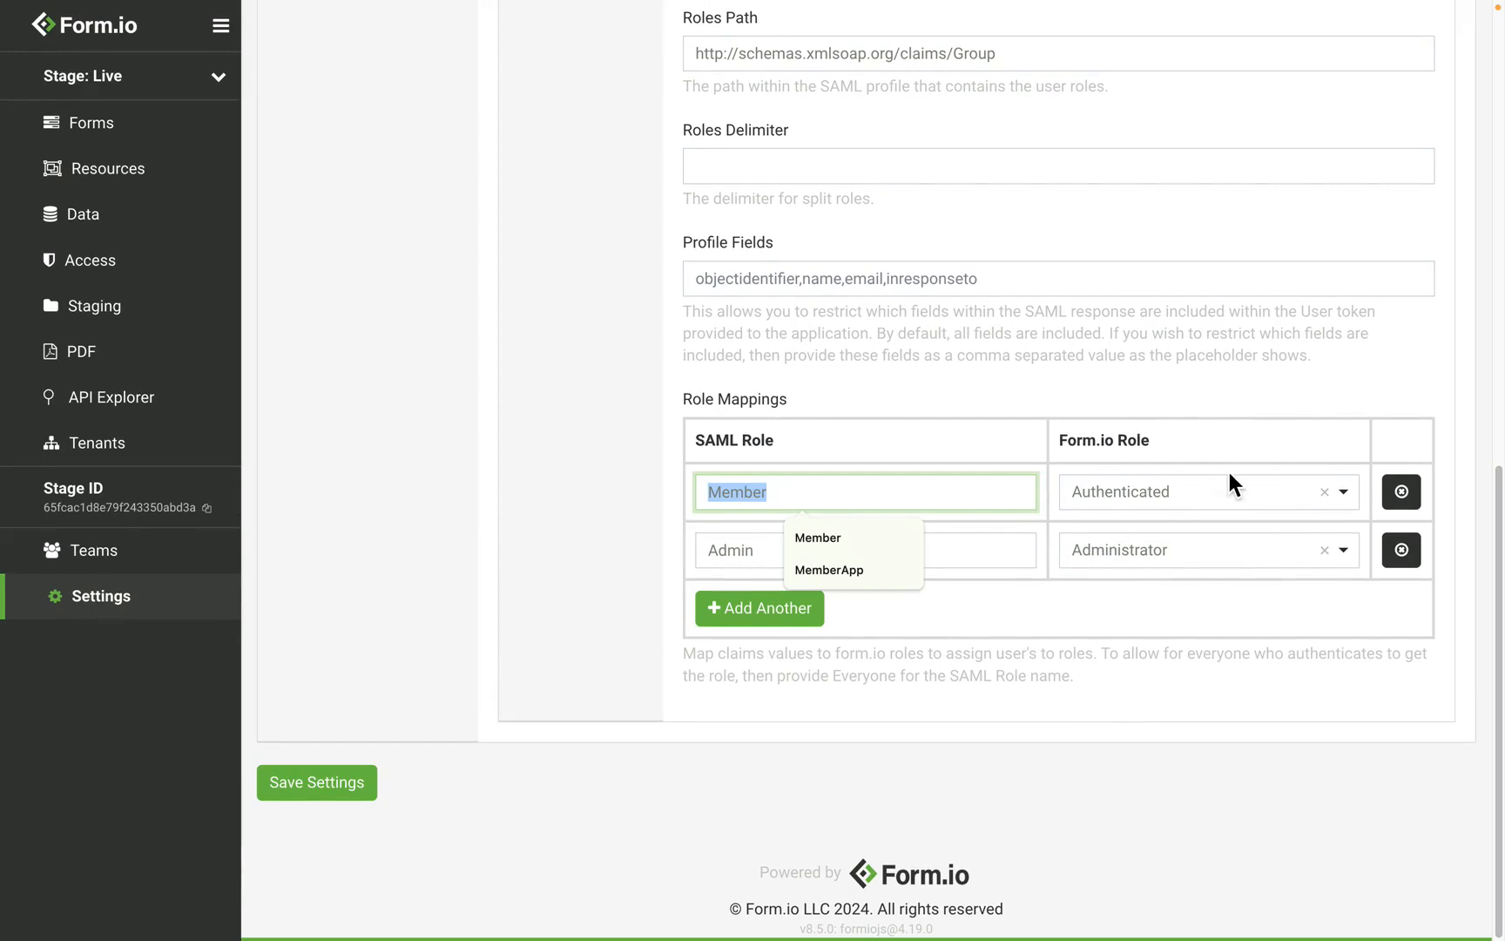
{"action": "left_click", "coordinate": [973, 387]}
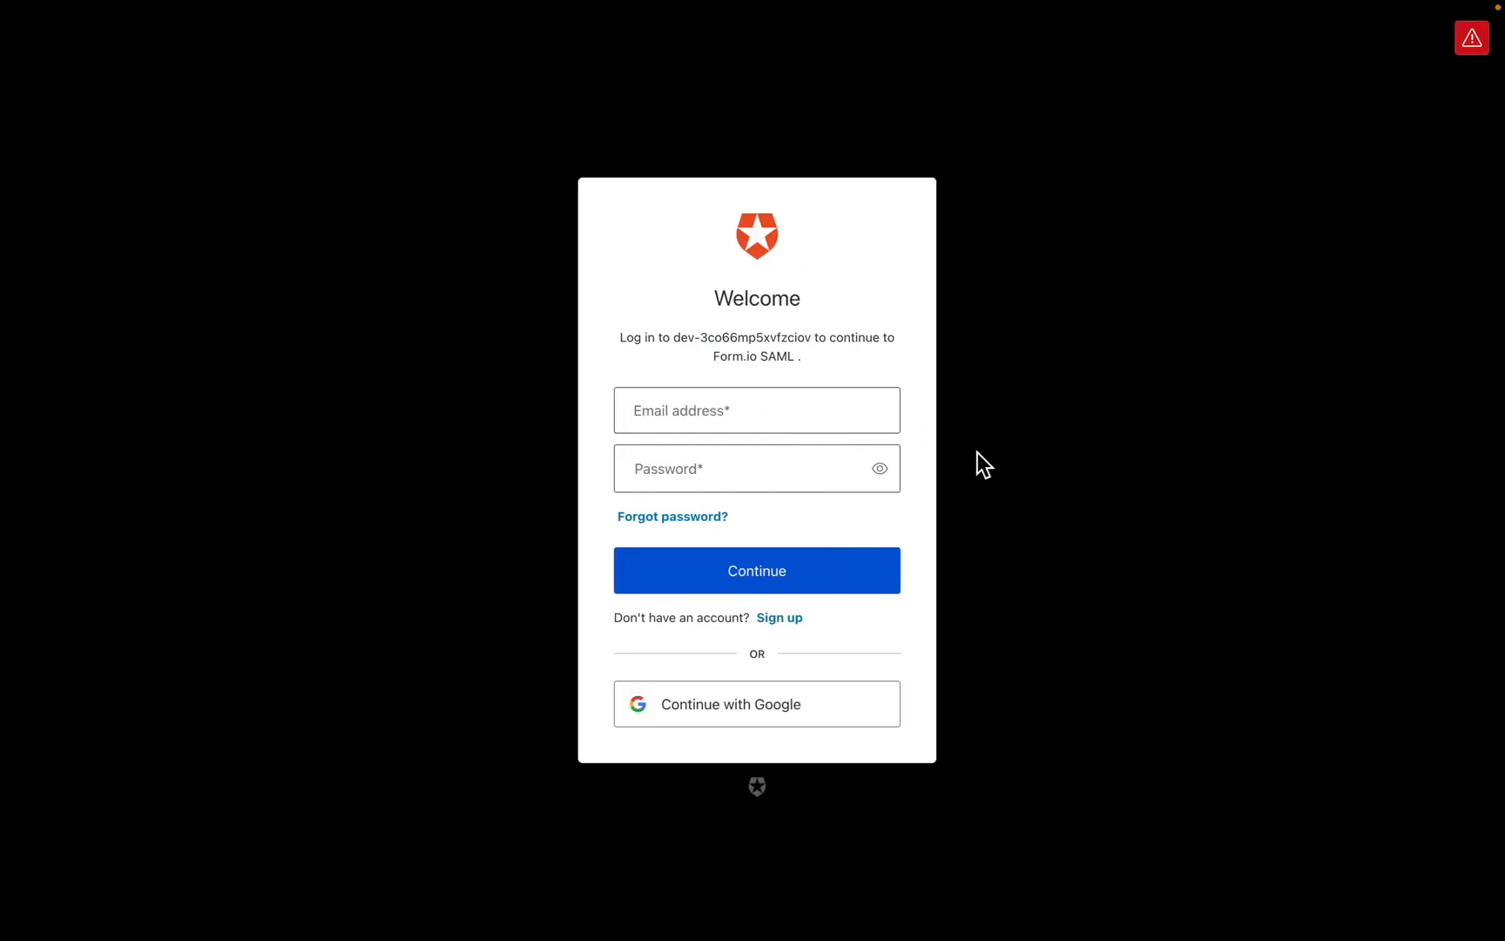
Step: Sign in on the Auth0 page with the test user's e-mail and password
{"action": "left_click", "coordinate": [626, 411]}
{"action": "type", "text": "j"}
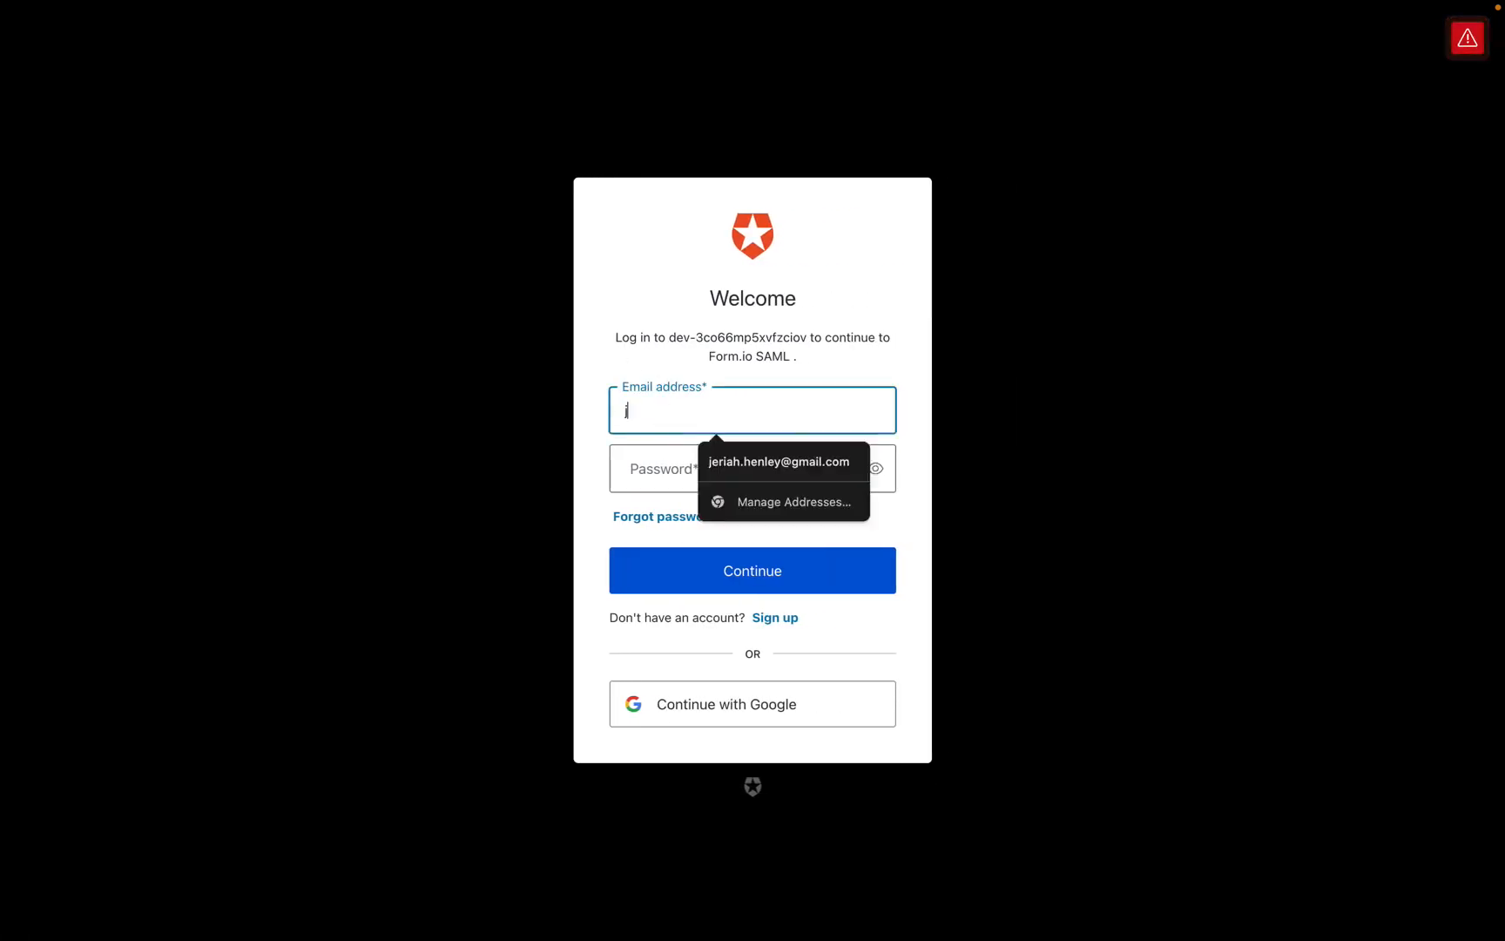
{"action": "type", "text": "o"}
{"action": "key", "text": "BackSpace"}
{"action": "type", "text": "oe@exa"}
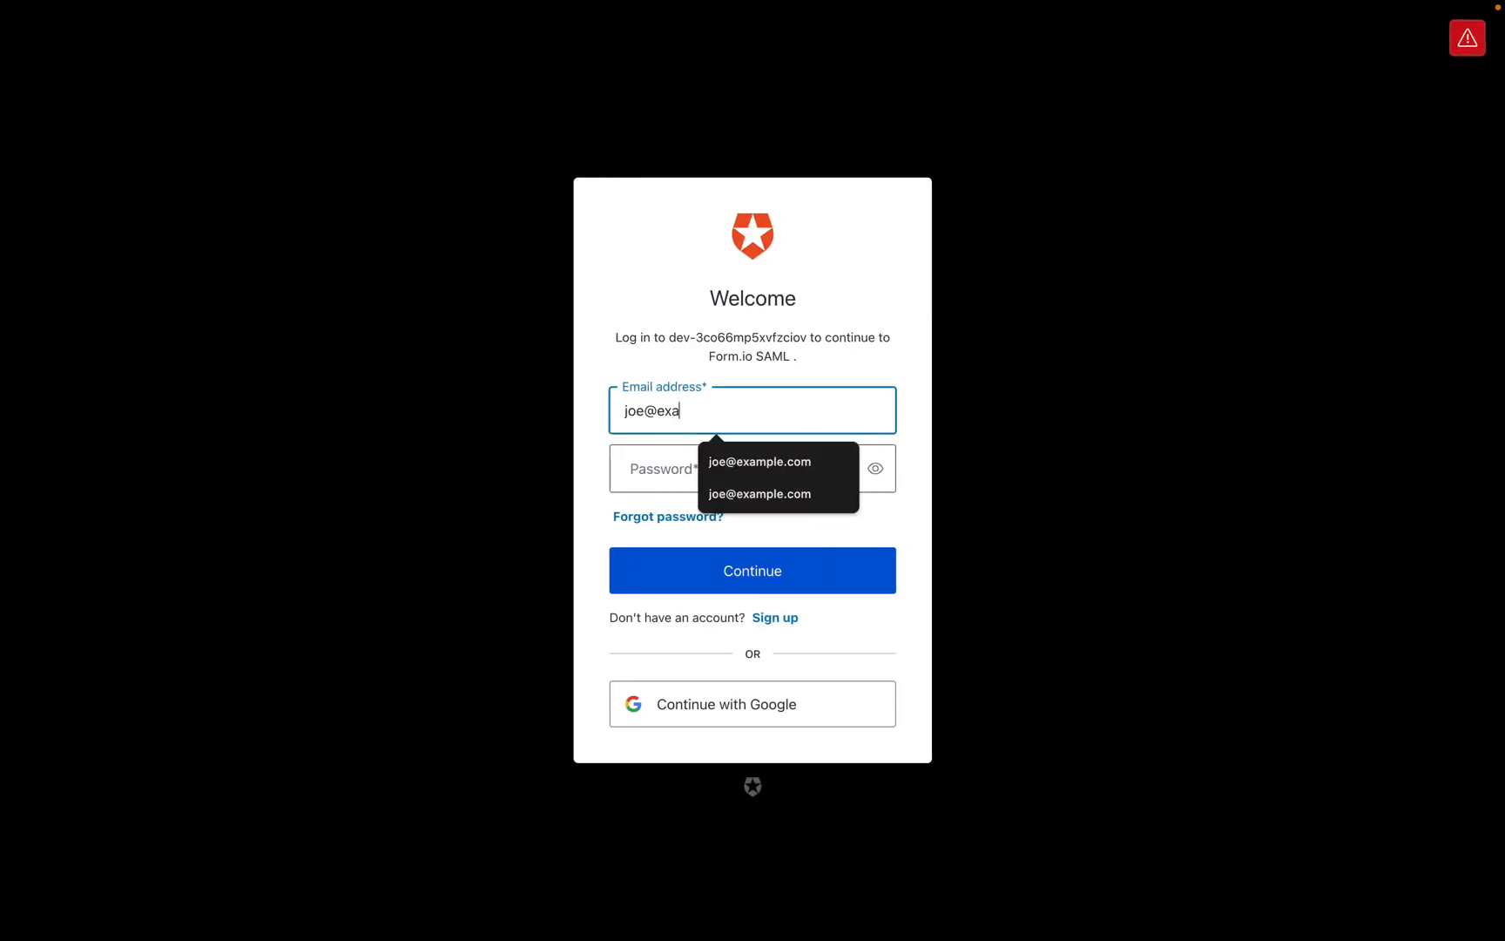
{"action": "type", "text": "mple.com"}
{"action": "key", "text": "Tab"}
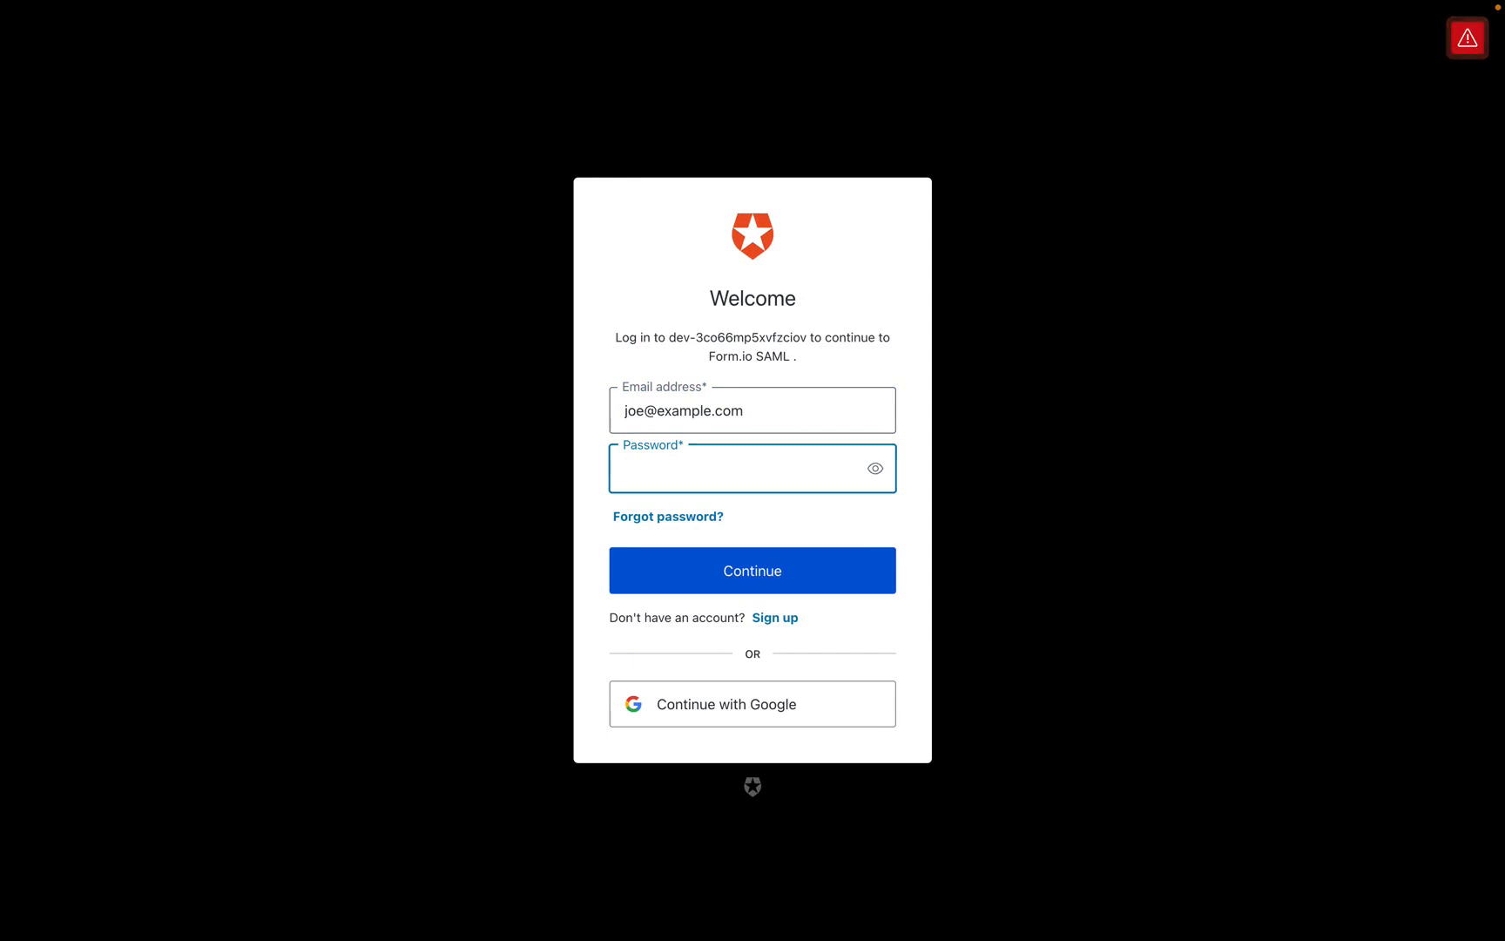
{"action": "type", "text": "•••••••••"}
{"action": "left_click", "coordinate": [792, 589]}
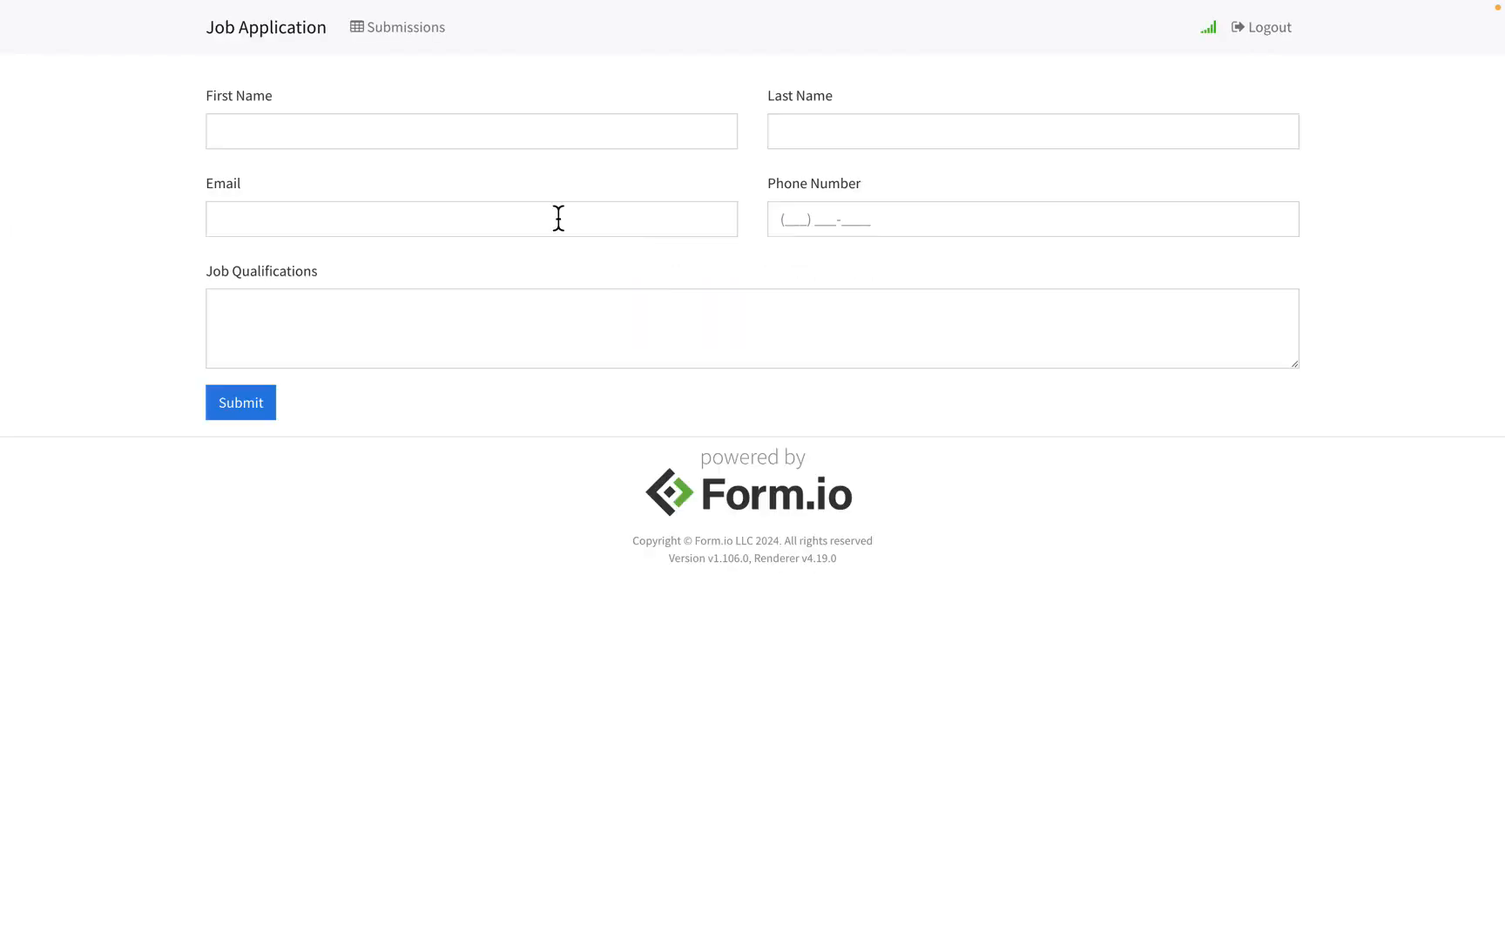
Step: Open Chrome DevTools on the Application storage panel
{"action": "right_click", "coordinate": [384, 503]}
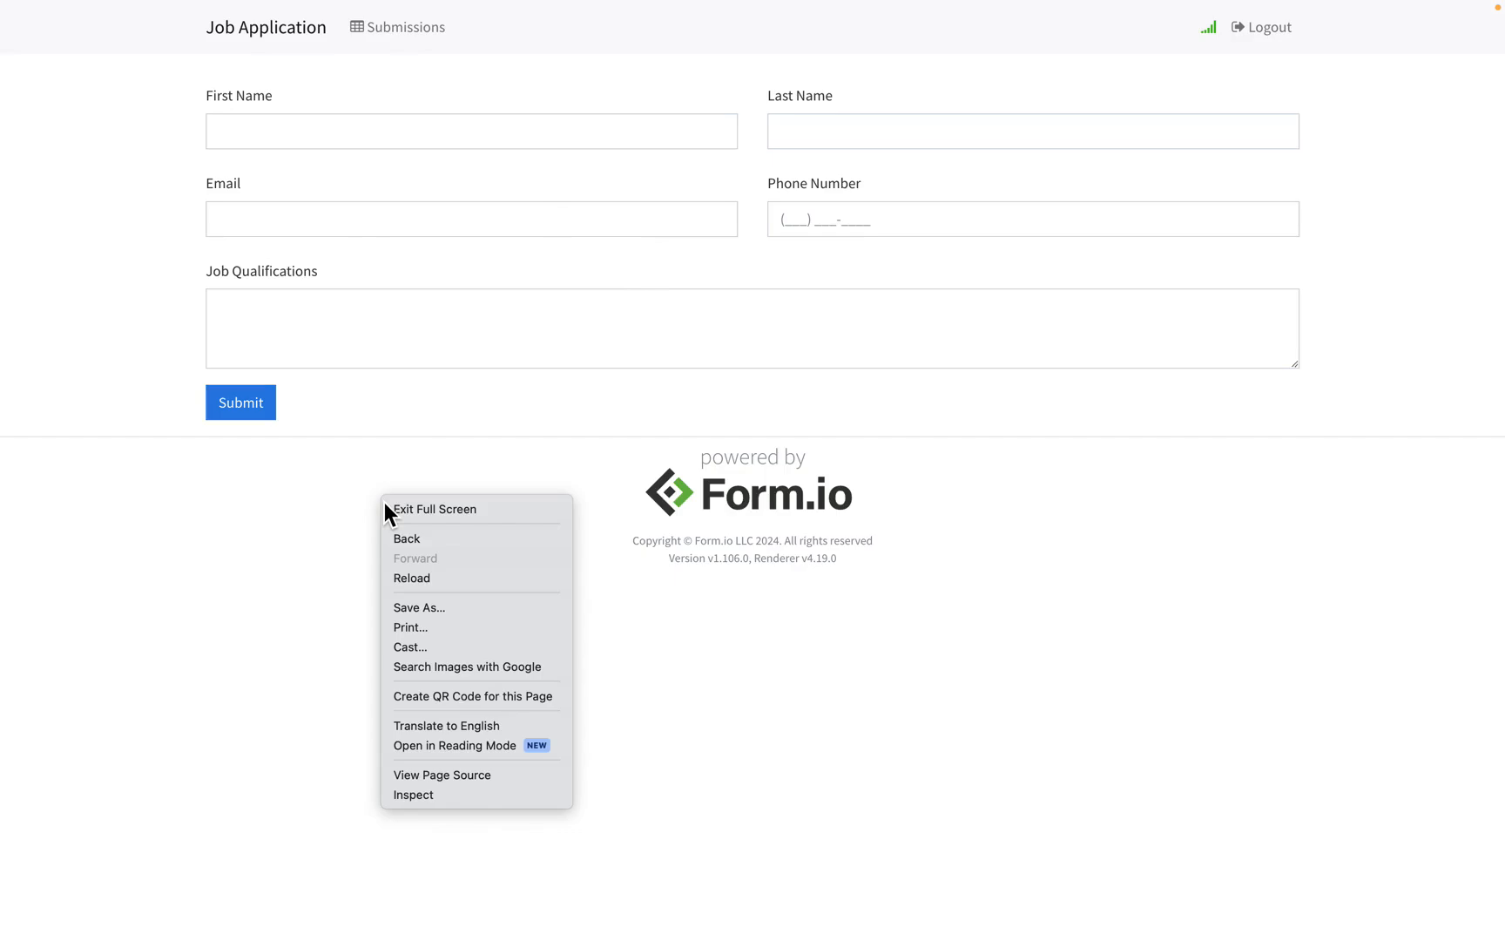
{"action": "left_click", "coordinate": [475, 795]}
{"action": "left_click", "coordinate": [772, 165]}
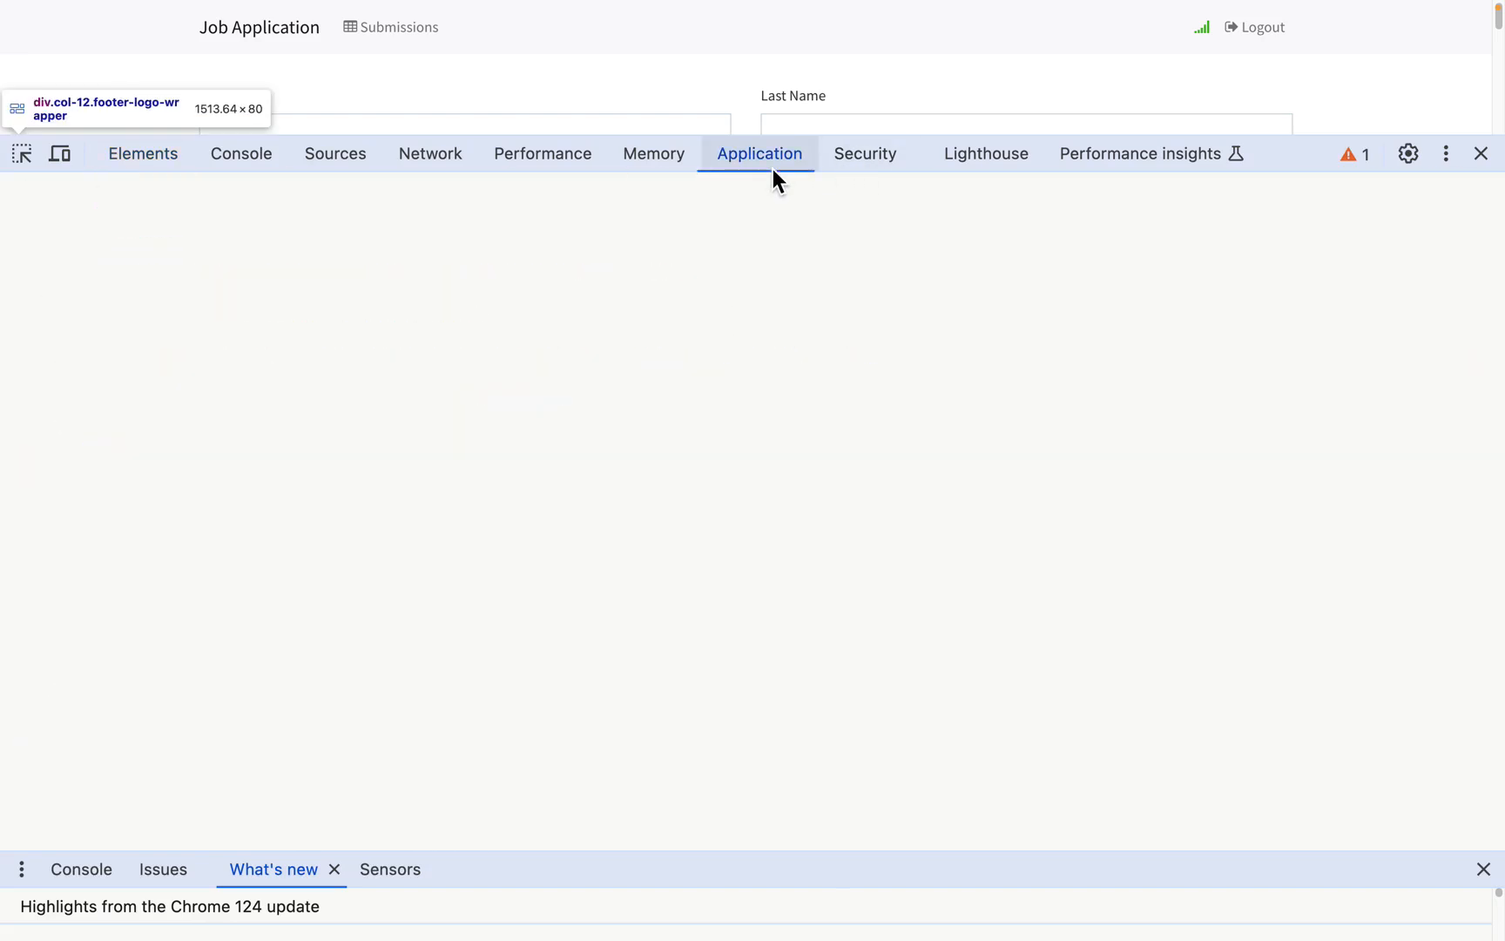
{"action": "scroll", "coordinate": [498, 402], "scroll_direction": "down", "scroll_amount": 3}
{"action": "scroll", "coordinate": [498, 402], "scroll_direction": "up", "scroll_amount": 1}
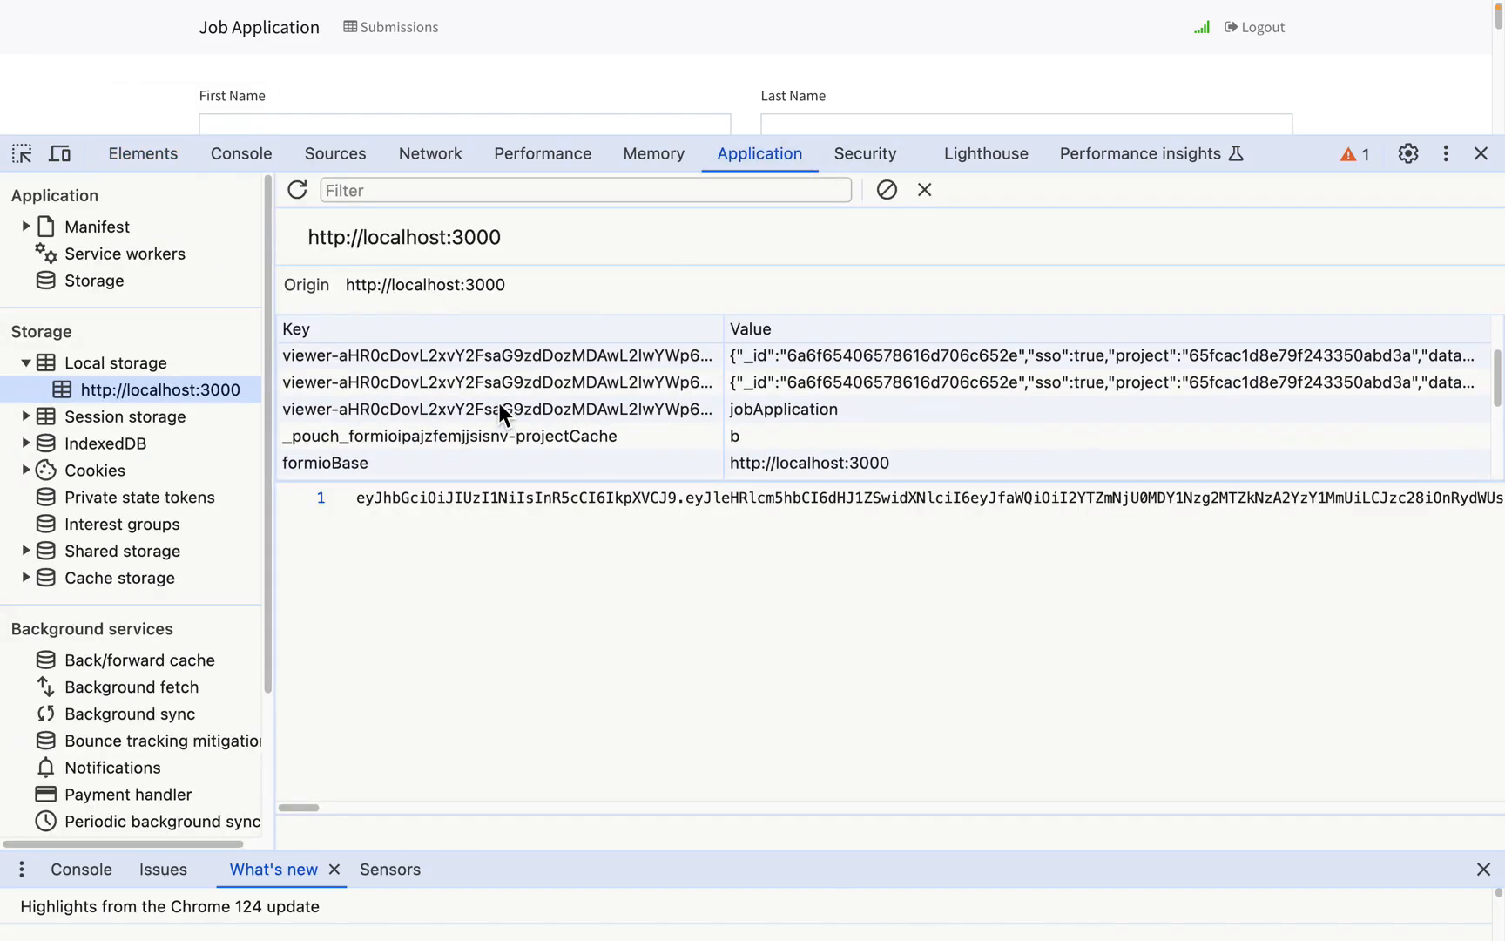
Step: Expand the stored user record's data and roles, showing Group Member and role 65fcac1e8e79f243350abd45
{"action": "left_click", "coordinate": [529, 388]}
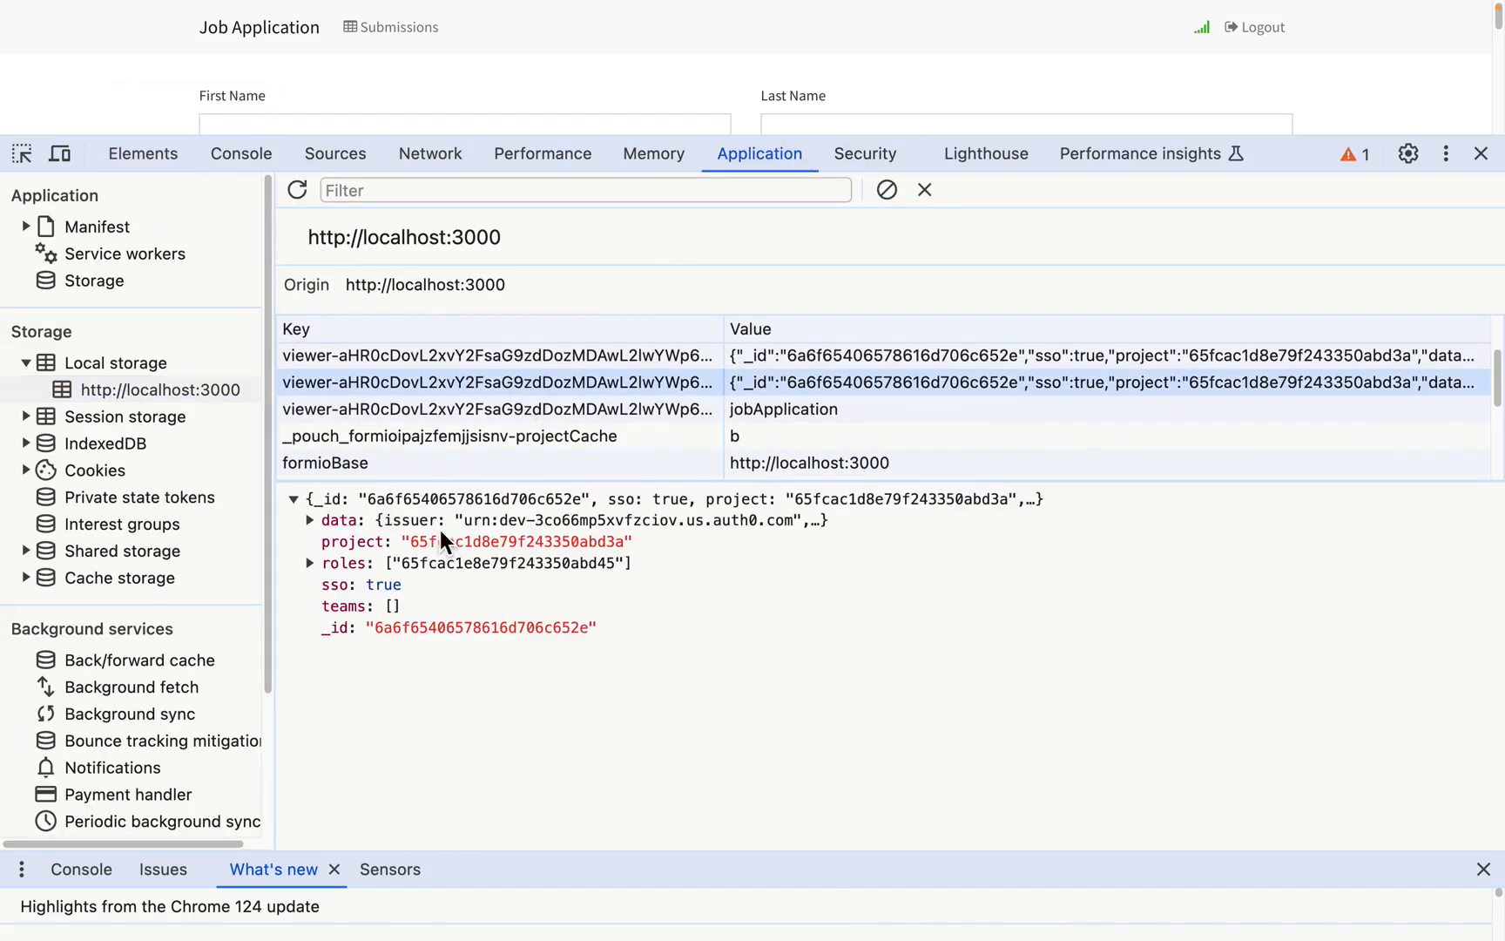
{"action": "left_click", "coordinate": [309, 520]}
{"action": "scroll", "coordinate": [568, 602], "scroll_direction": "down", "scroll_amount": 2}
{"action": "scroll", "coordinate": [568, 602], "scroll_direction": "up", "scroll_amount": 1}
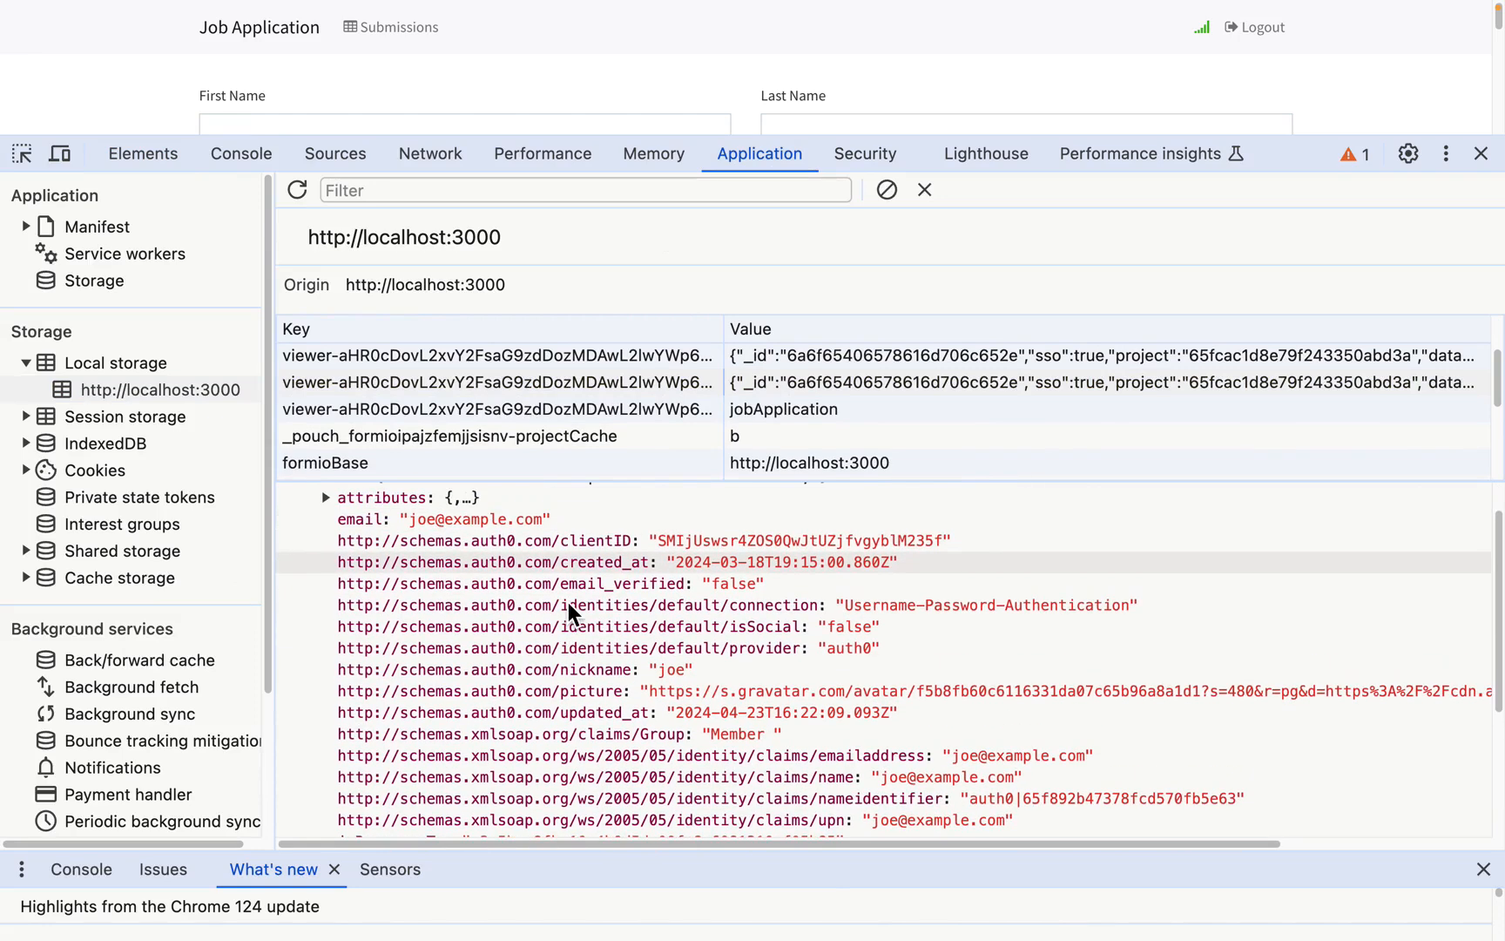
{"action": "scroll", "coordinate": [662, 610], "scroll_direction": "down", "scroll_amount": 2}
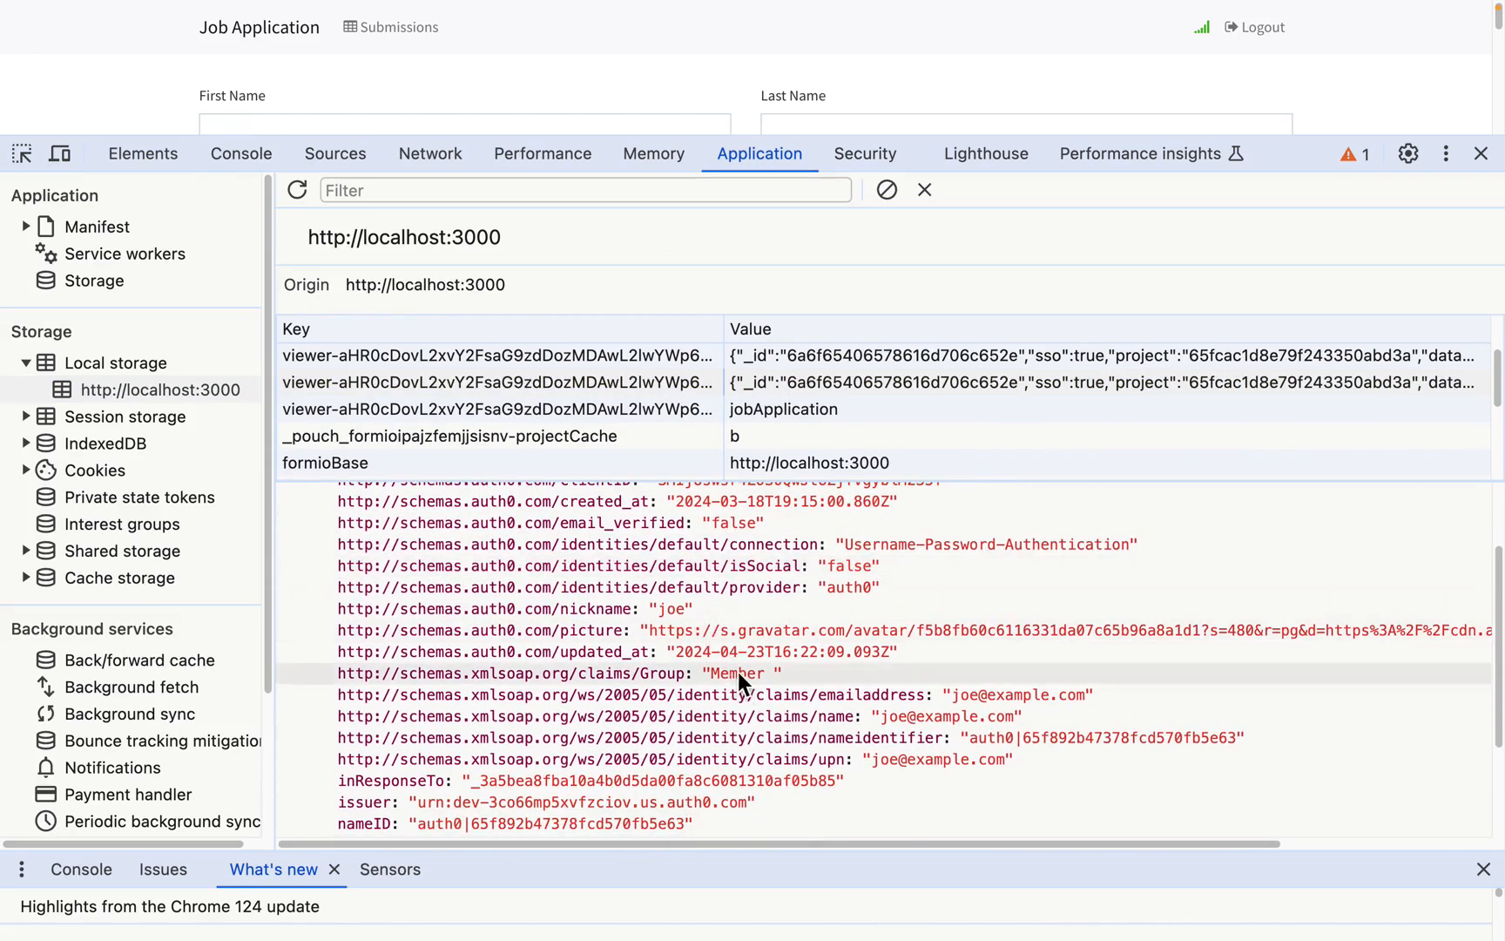
{"action": "scroll", "coordinate": [726, 672], "scroll_direction": "down", "scroll_amount": 5}
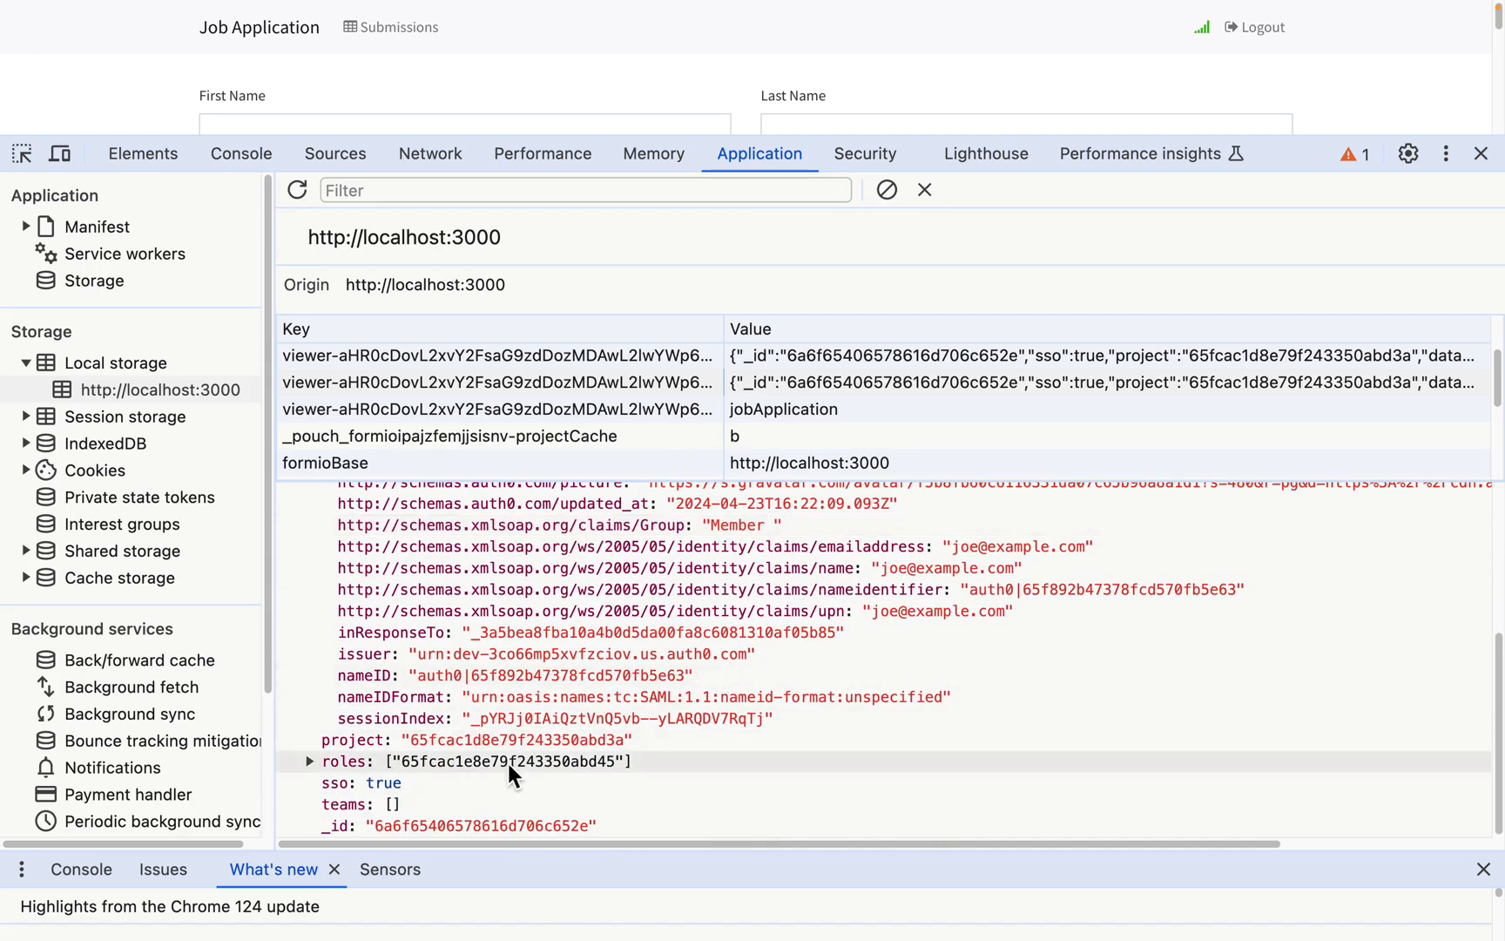
{"action": "double_click", "coordinate": [507, 763]}
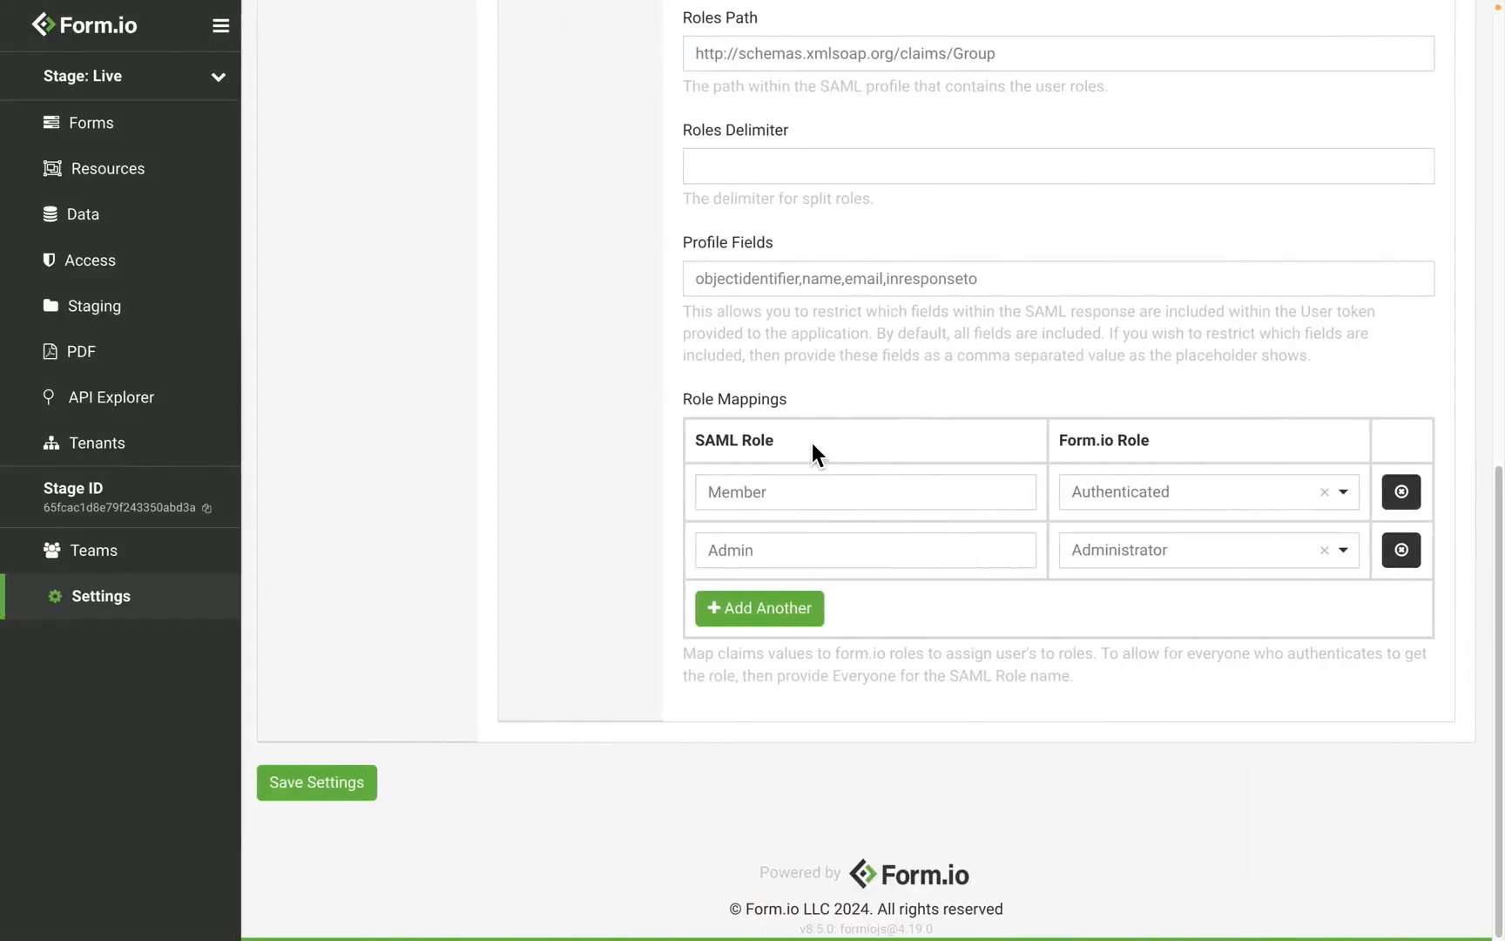
{"action": "scroll", "coordinate": [811, 444], "scroll_direction": "up", "scroll_amount": 8}
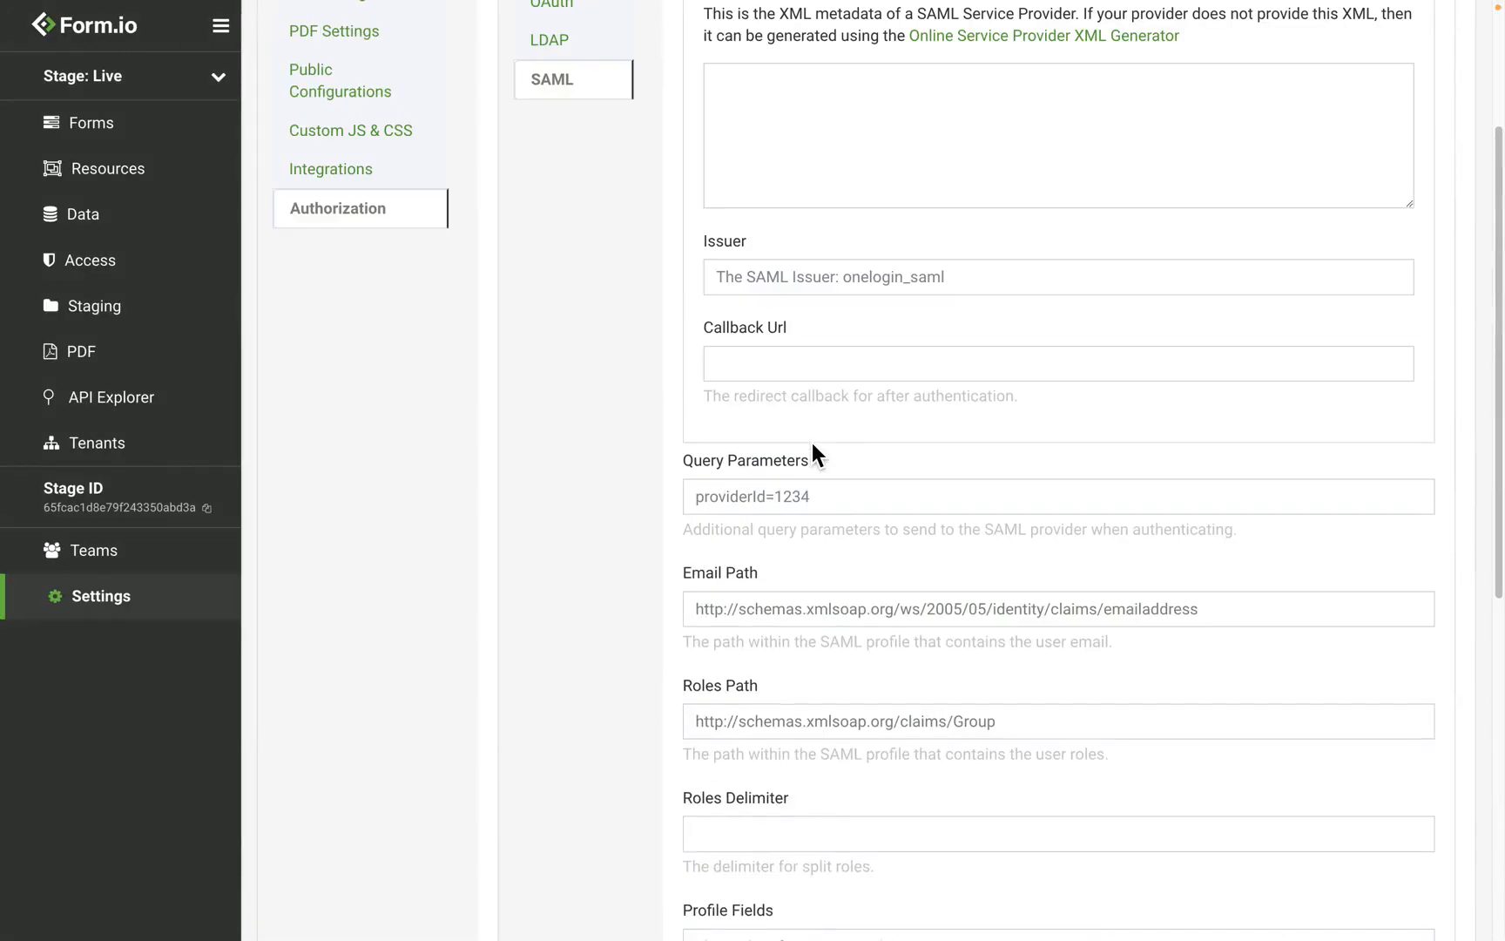
{"action": "scroll", "coordinate": [812, 442], "scroll_direction": "up", "scroll_amount": 3}
Step: Open the Authenticated role and compare its ID with the pasted user role ID
{"action": "left_click", "coordinate": [151, 266]}
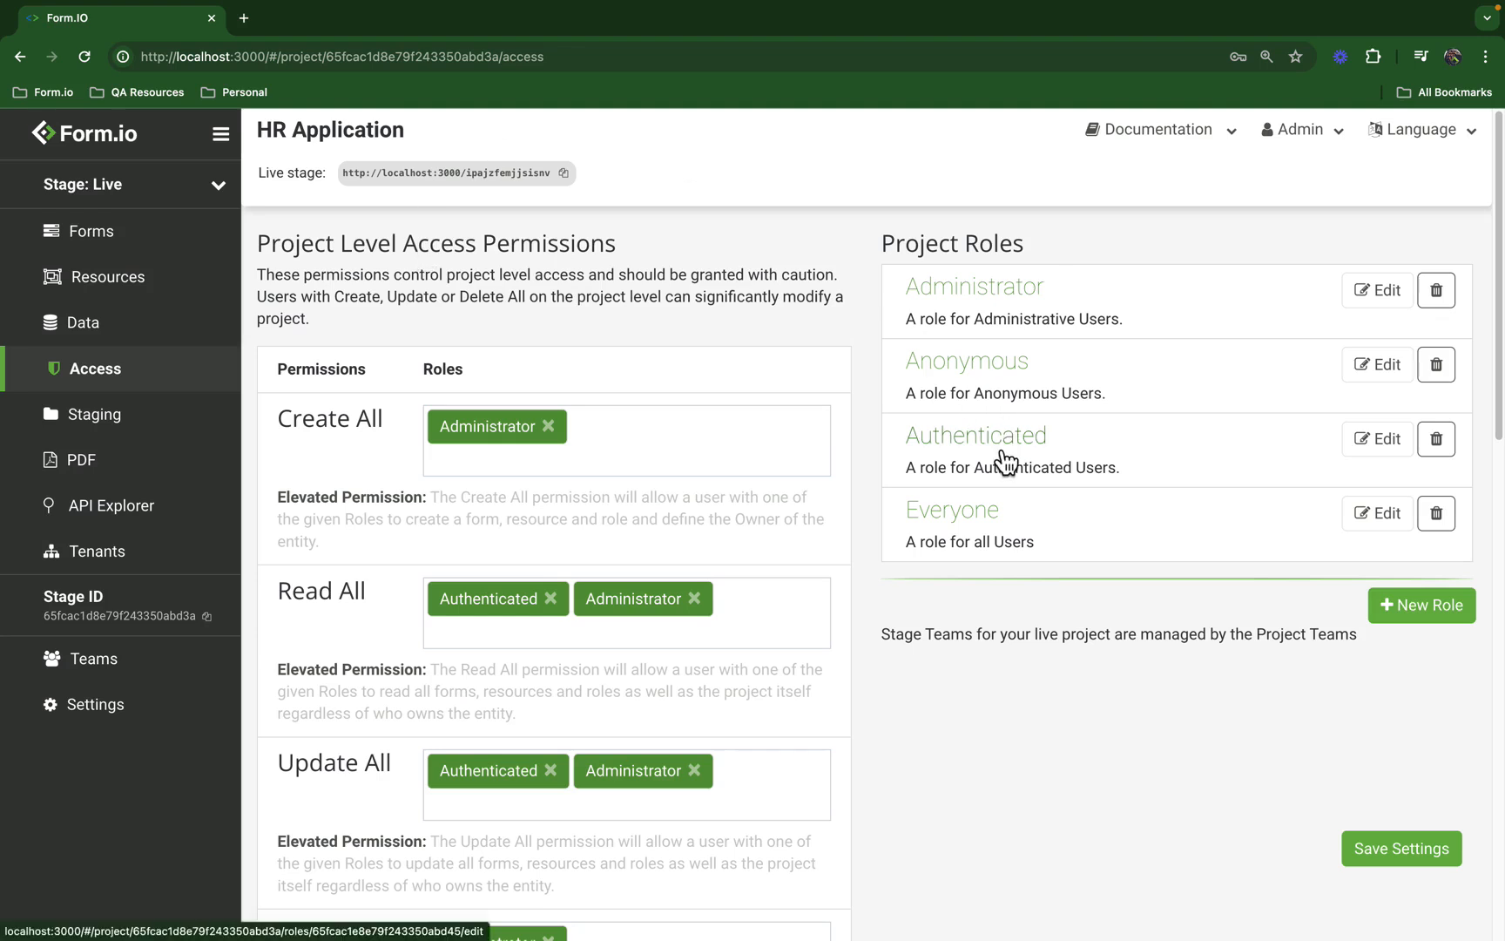
{"action": "left_click", "coordinate": [1001, 451]}
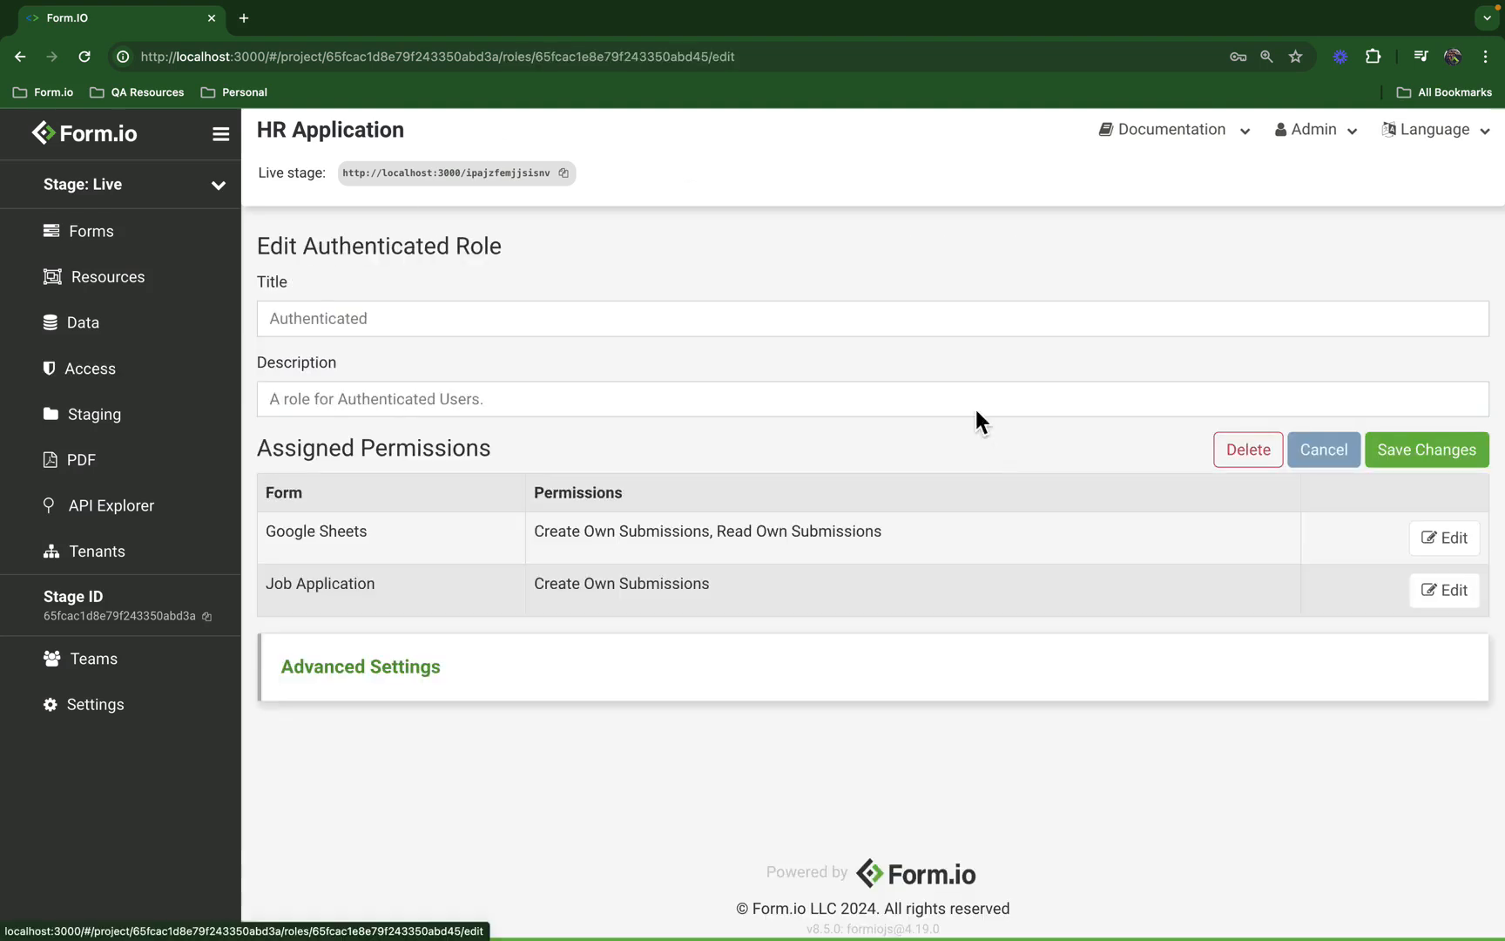
{"action": "double_click", "coordinate": [589, 62]}
{"action": "key", "text": "super+c"}
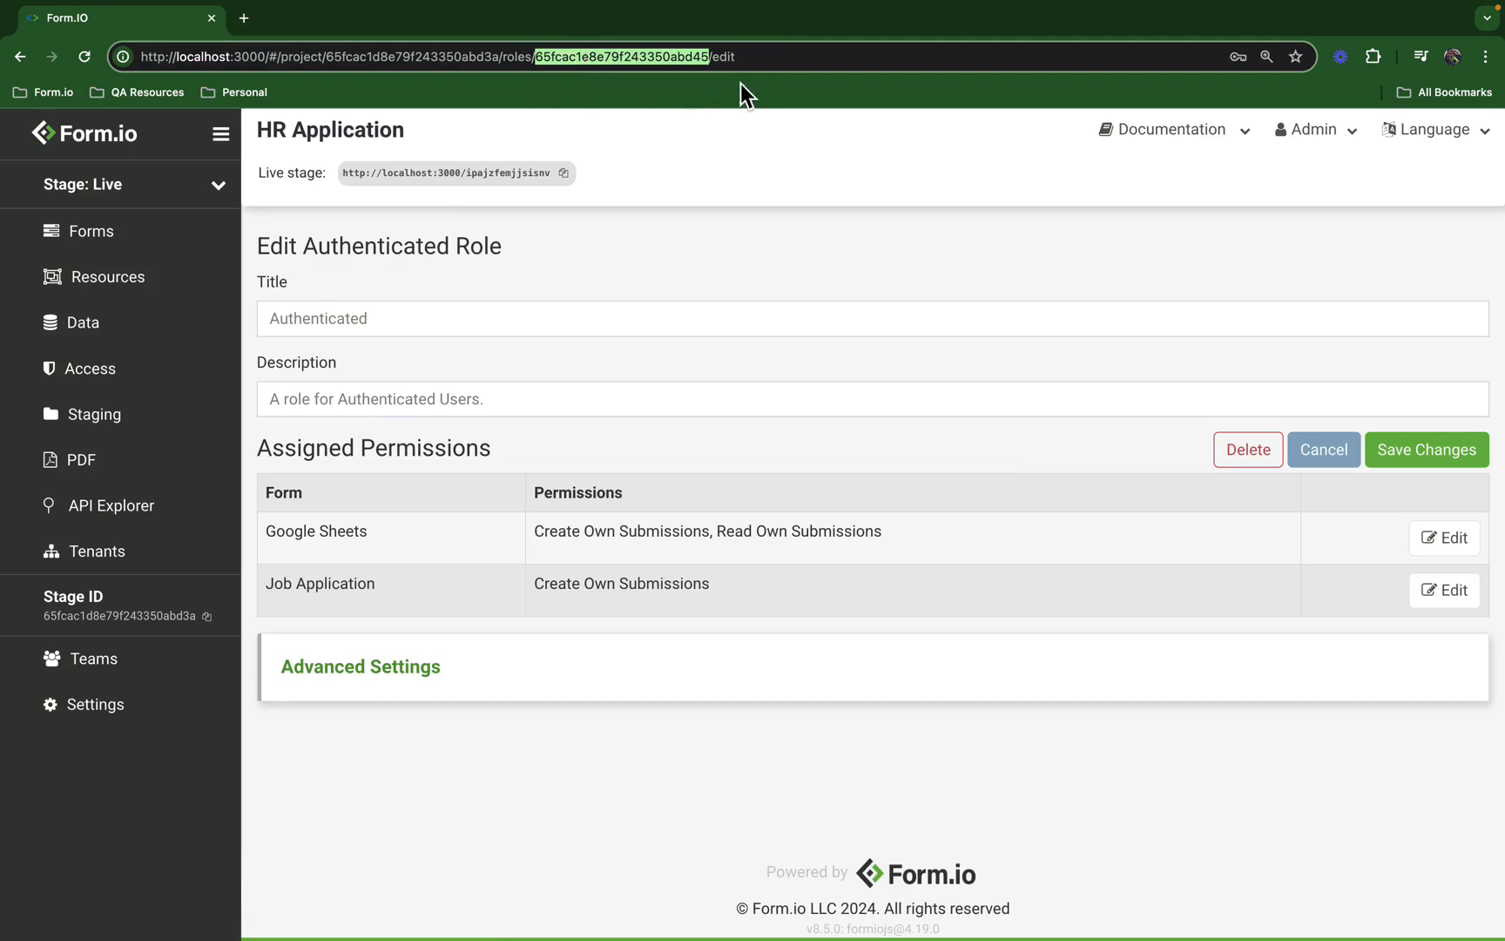
{"action": "left_click", "coordinate": [727, 63]}
{"action": "double_click", "coordinate": [727, 63]}
{"action": "key", "text": "super+v"}
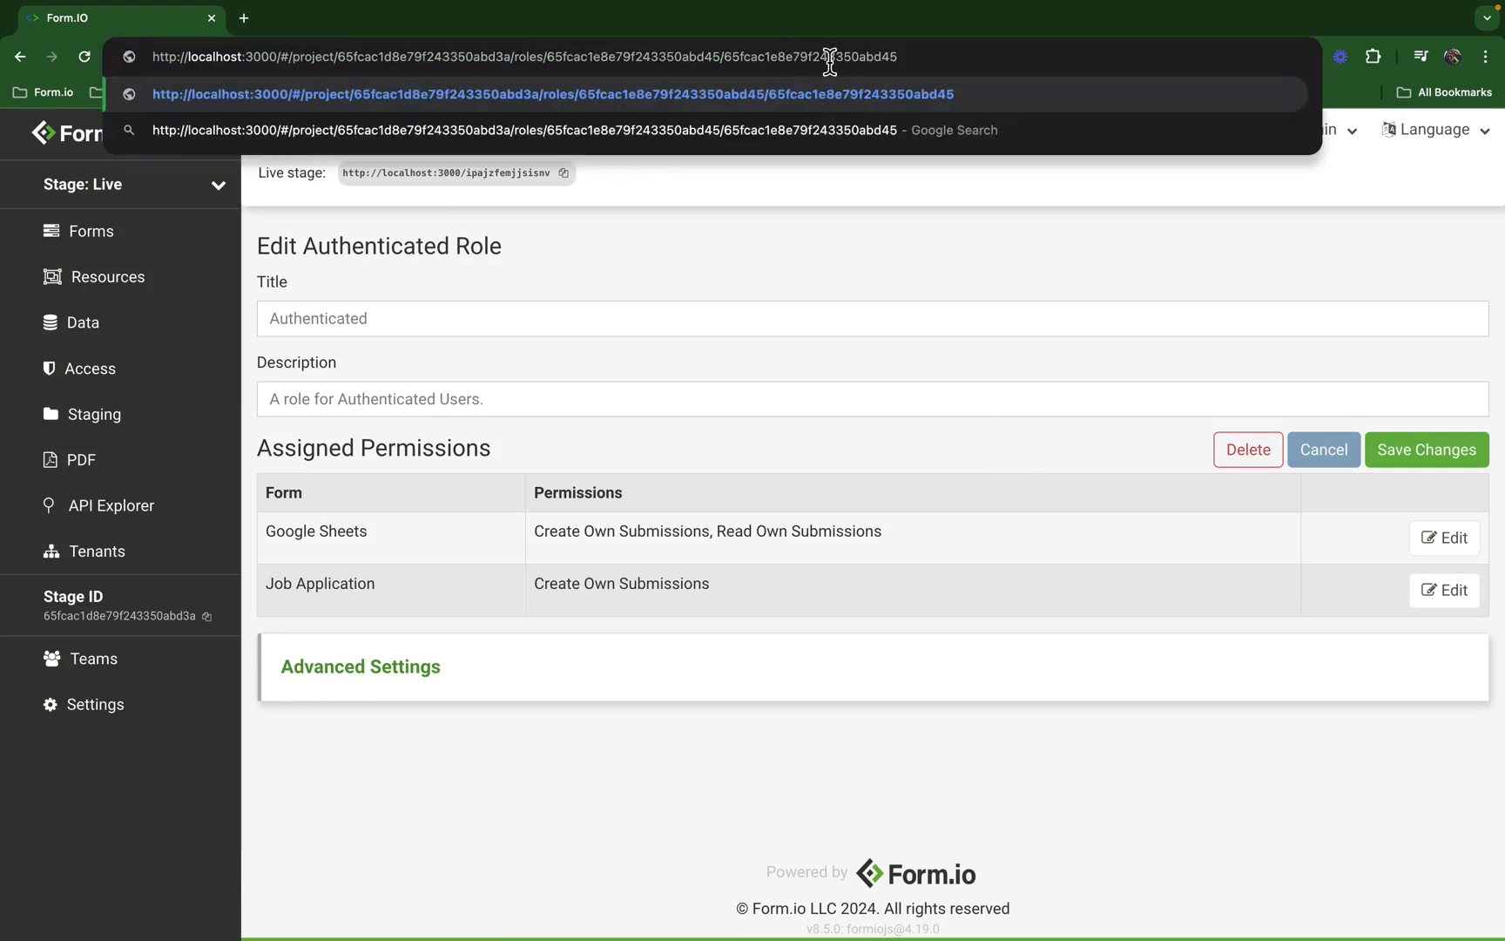
{"action": "double_click", "coordinate": [830, 63]}
{"action": "double_click", "coordinate": [653, 56]}
{"action": "double_click", "coordinate": [770, 56]}
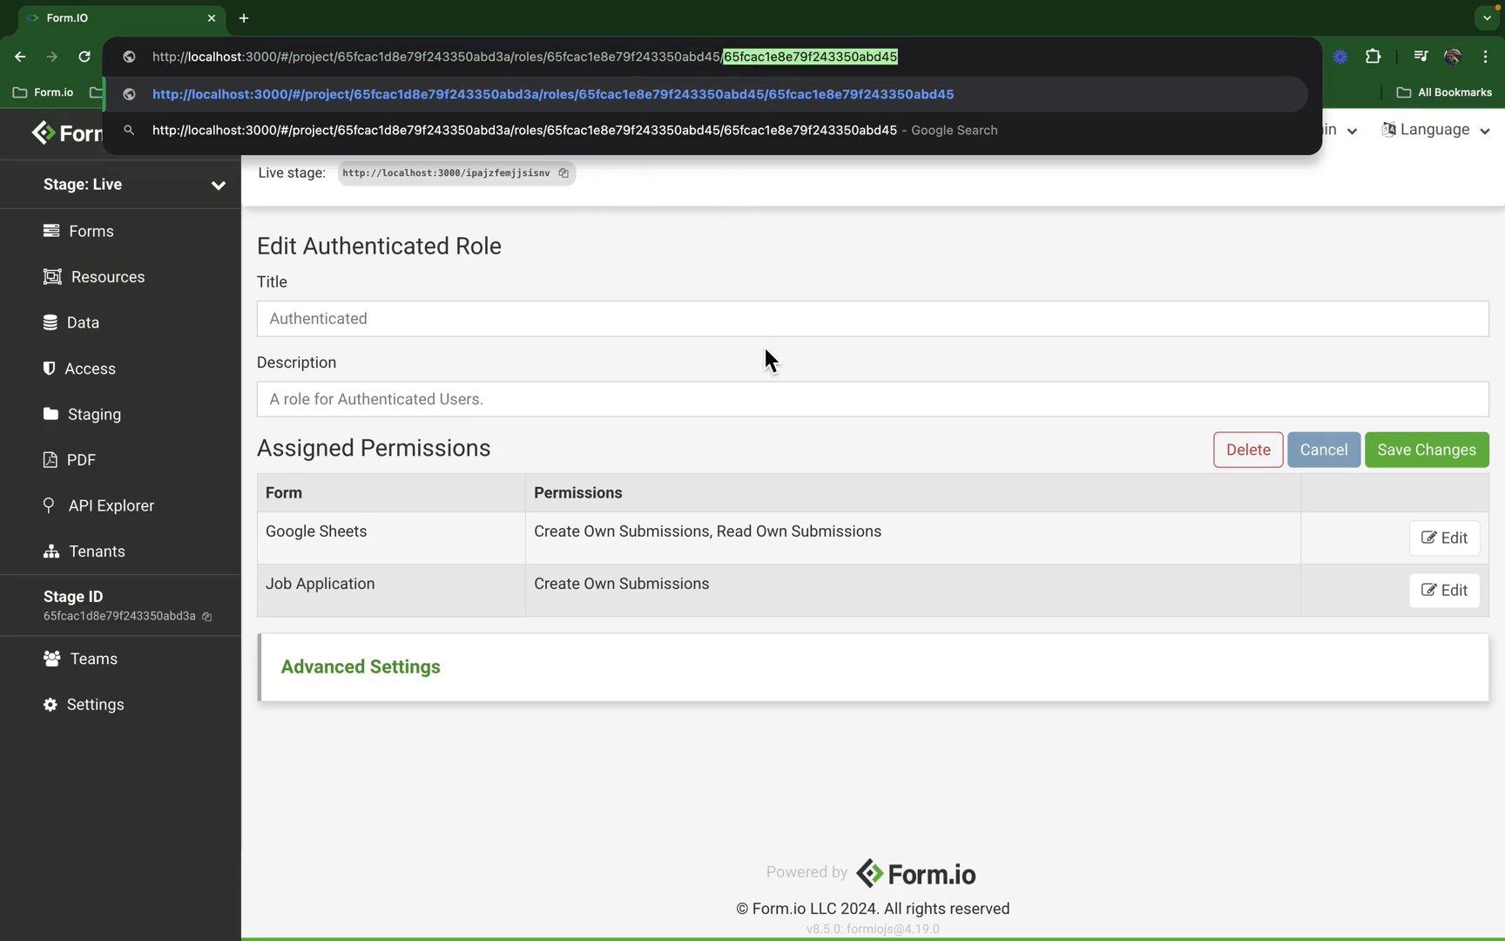
Step: Return to the incognito viewer window and close DevTools
{"action": "key", "text": "ctrl+Right"}
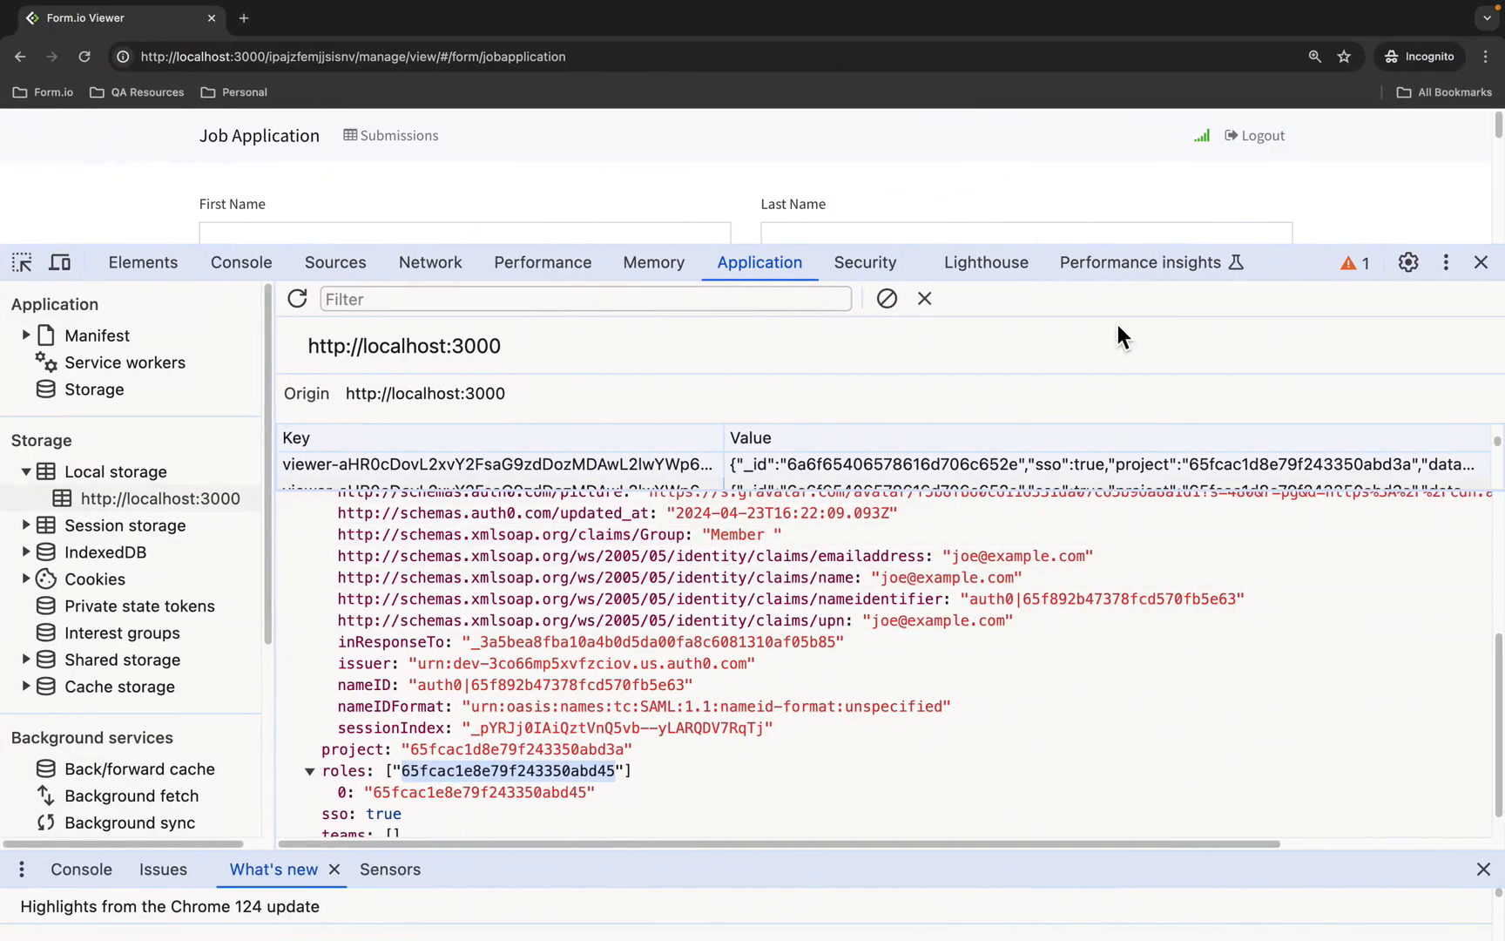
{"action": "key", "text": "ctrl+Left"}
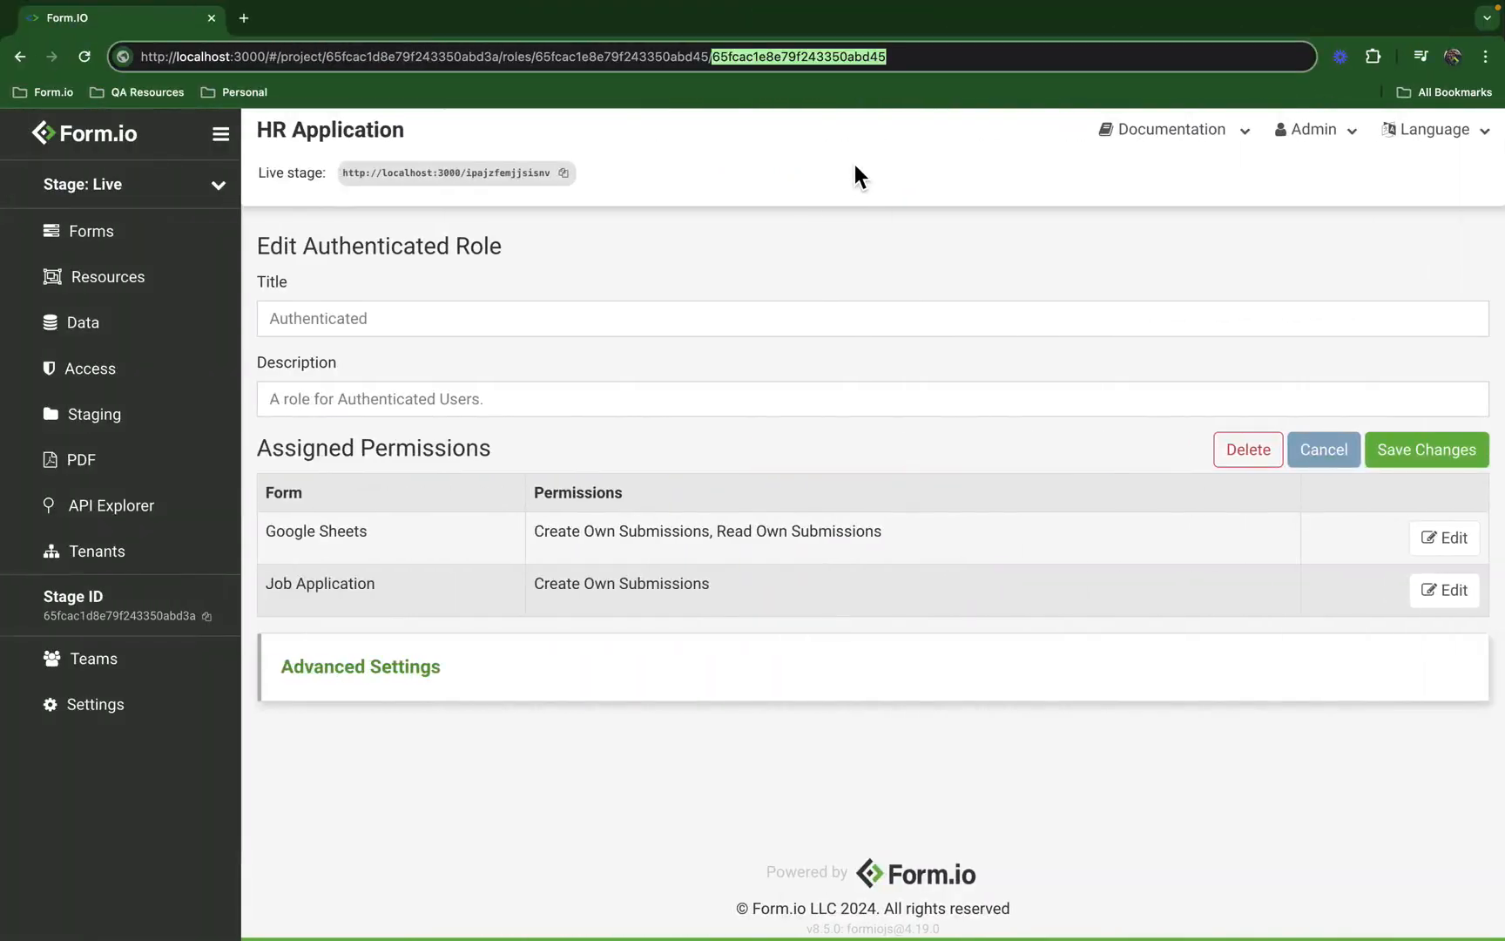
{"action": "key", "text": "ctrl+Right"}
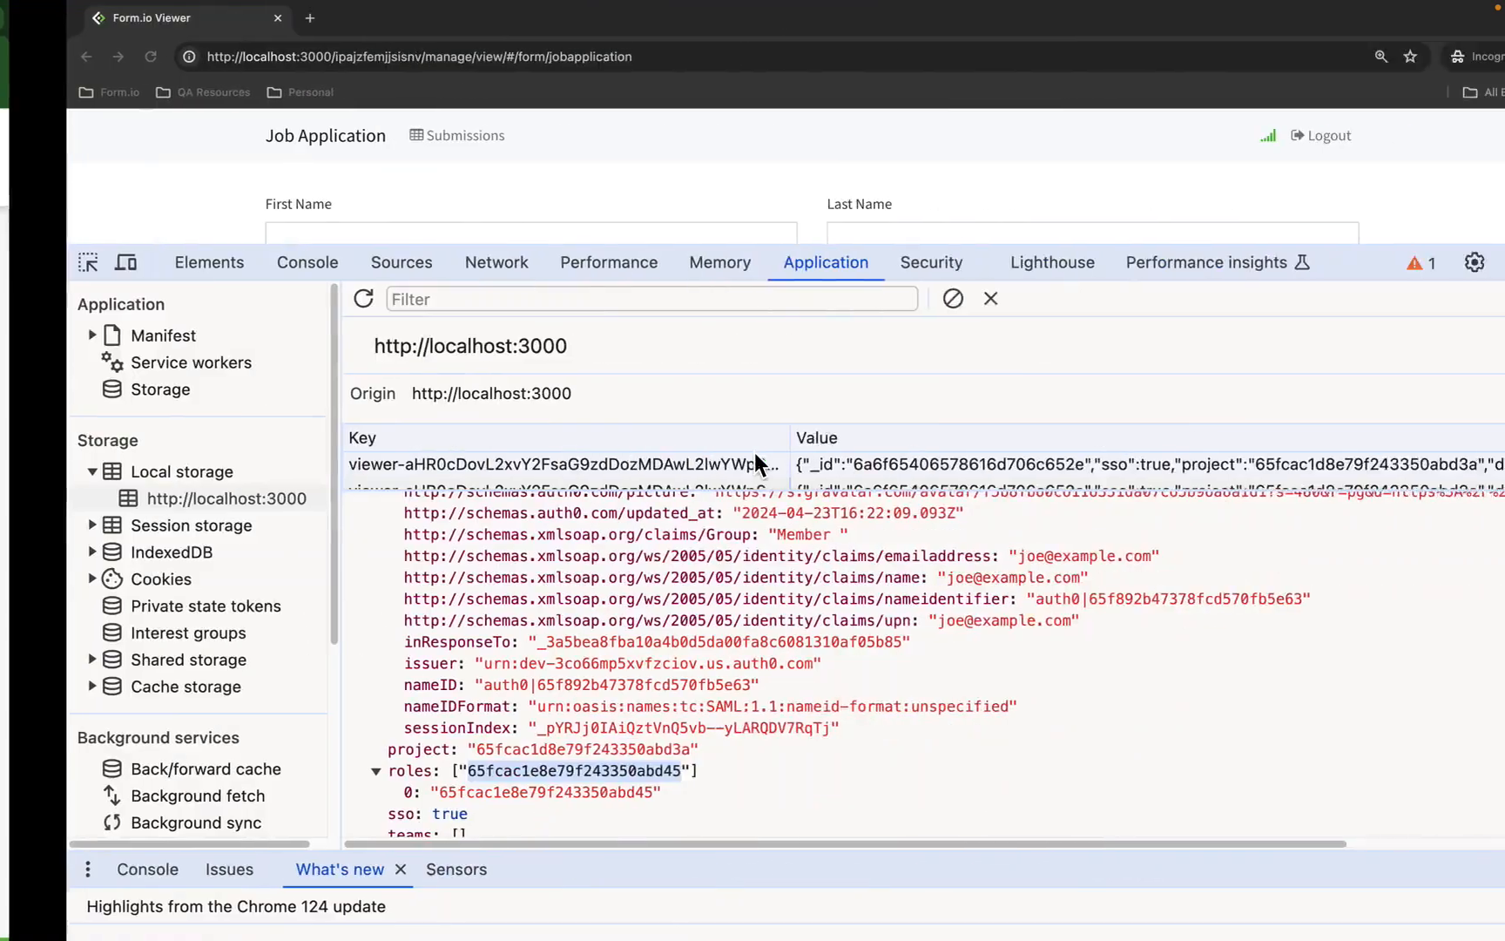
{"action": "left_click", "coordinate": [1486, 263]}
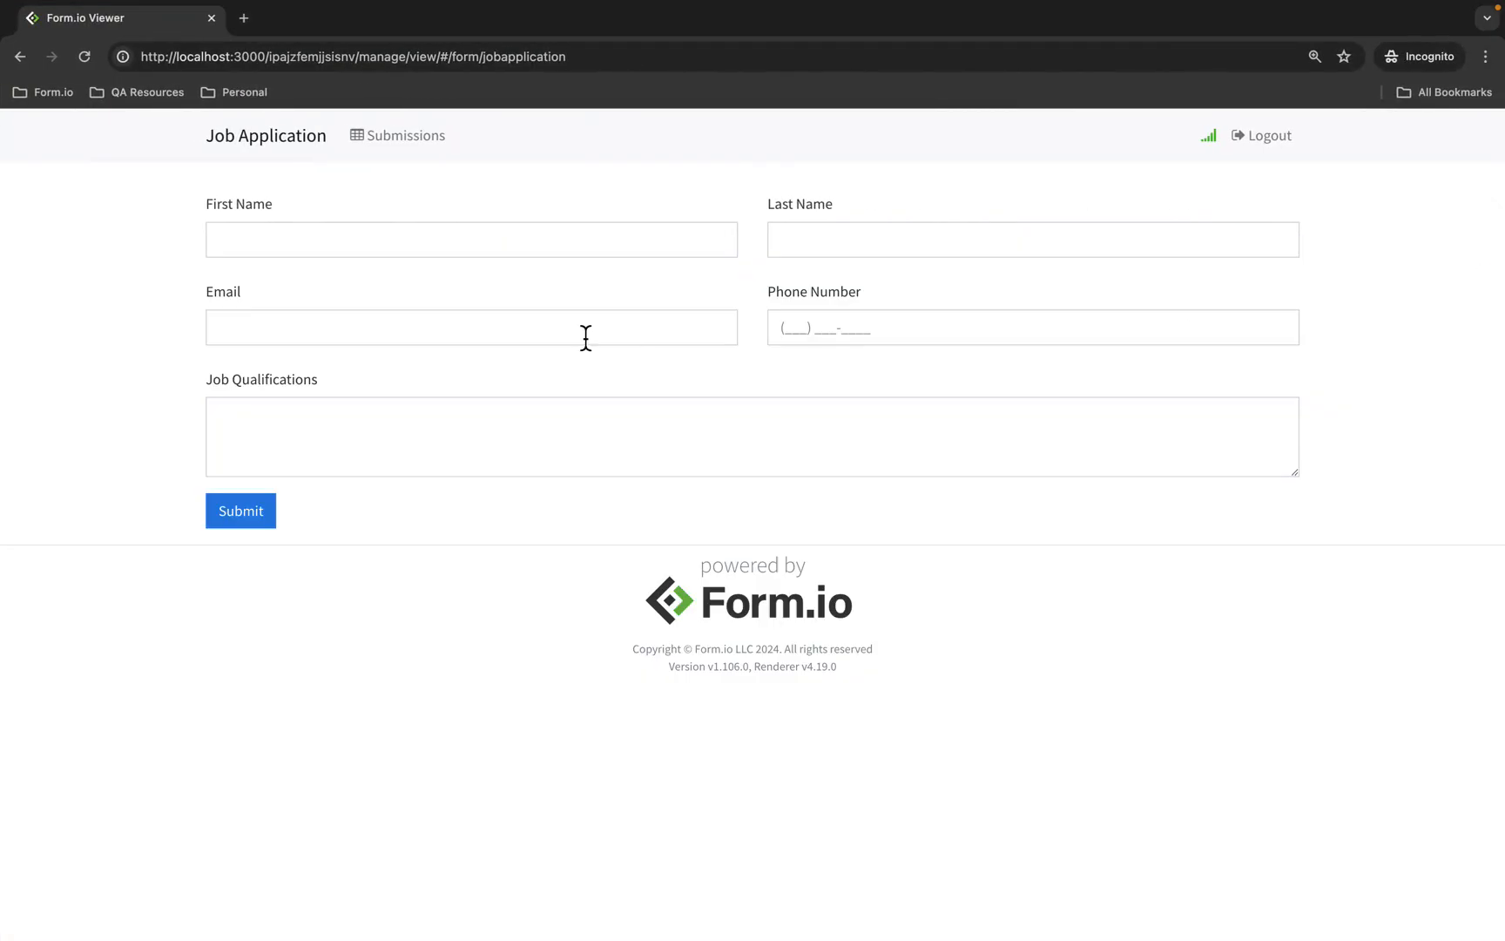
Step: Put the viewer in full screen and enter the applicant's first and last name
{"action": "key", "text": "ctrl+super+f"}
{"action": "left_click", "coordinate": [369, 145]}
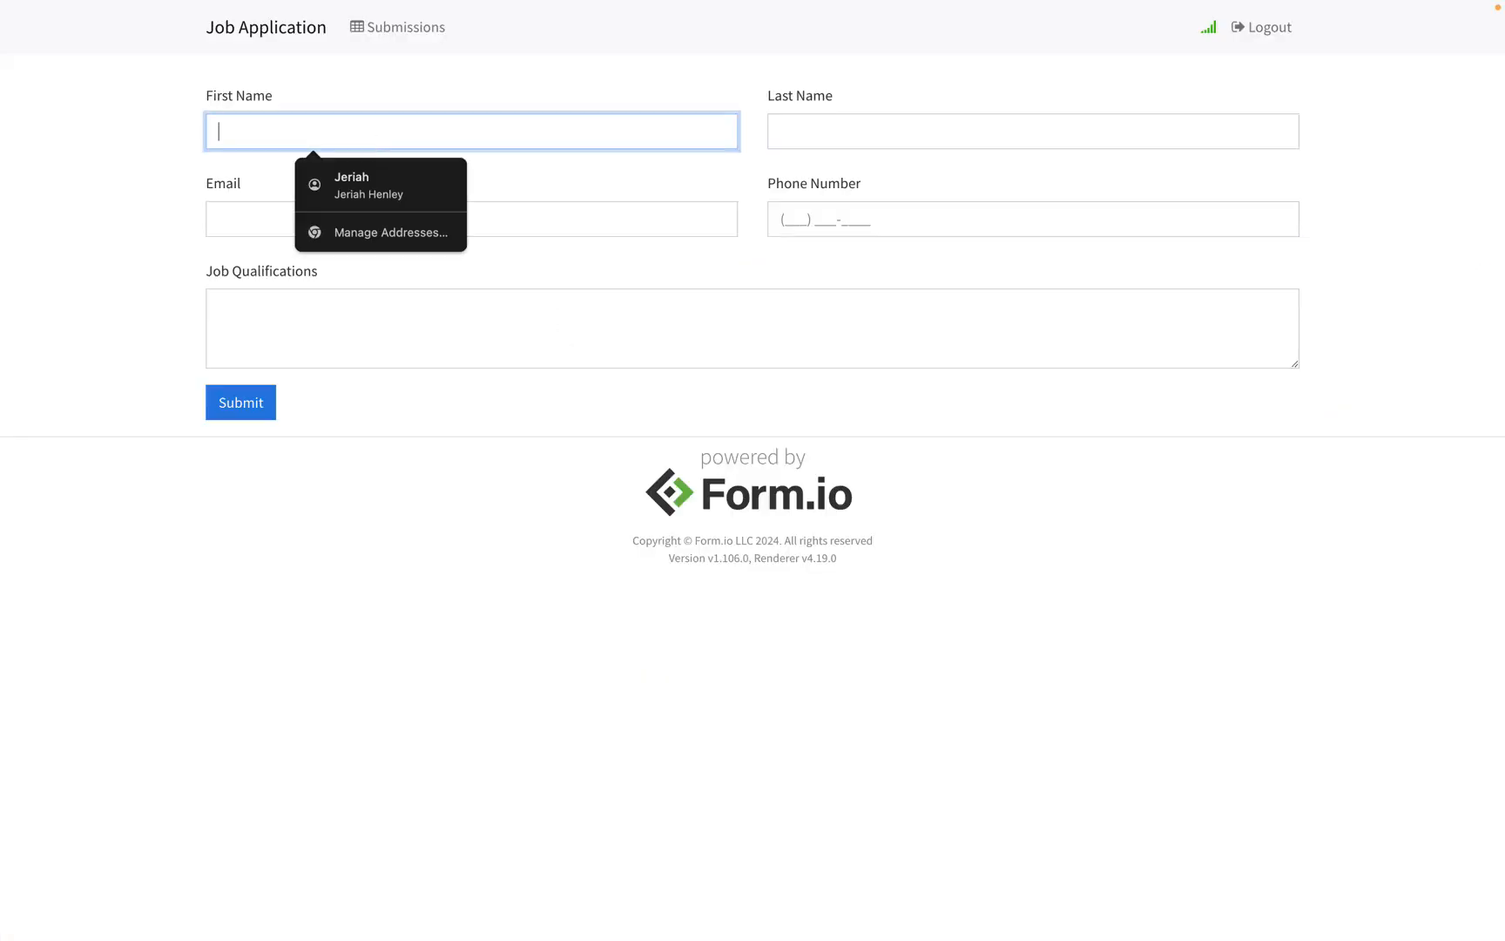
{"action": "type", "text": "Joe"}
{"action": "key", "text": "Tab"}
{"action": "type", "text": "E"}
{"action": "key", "text": "BackSpace"}
{"action": "type", "text": "E"}
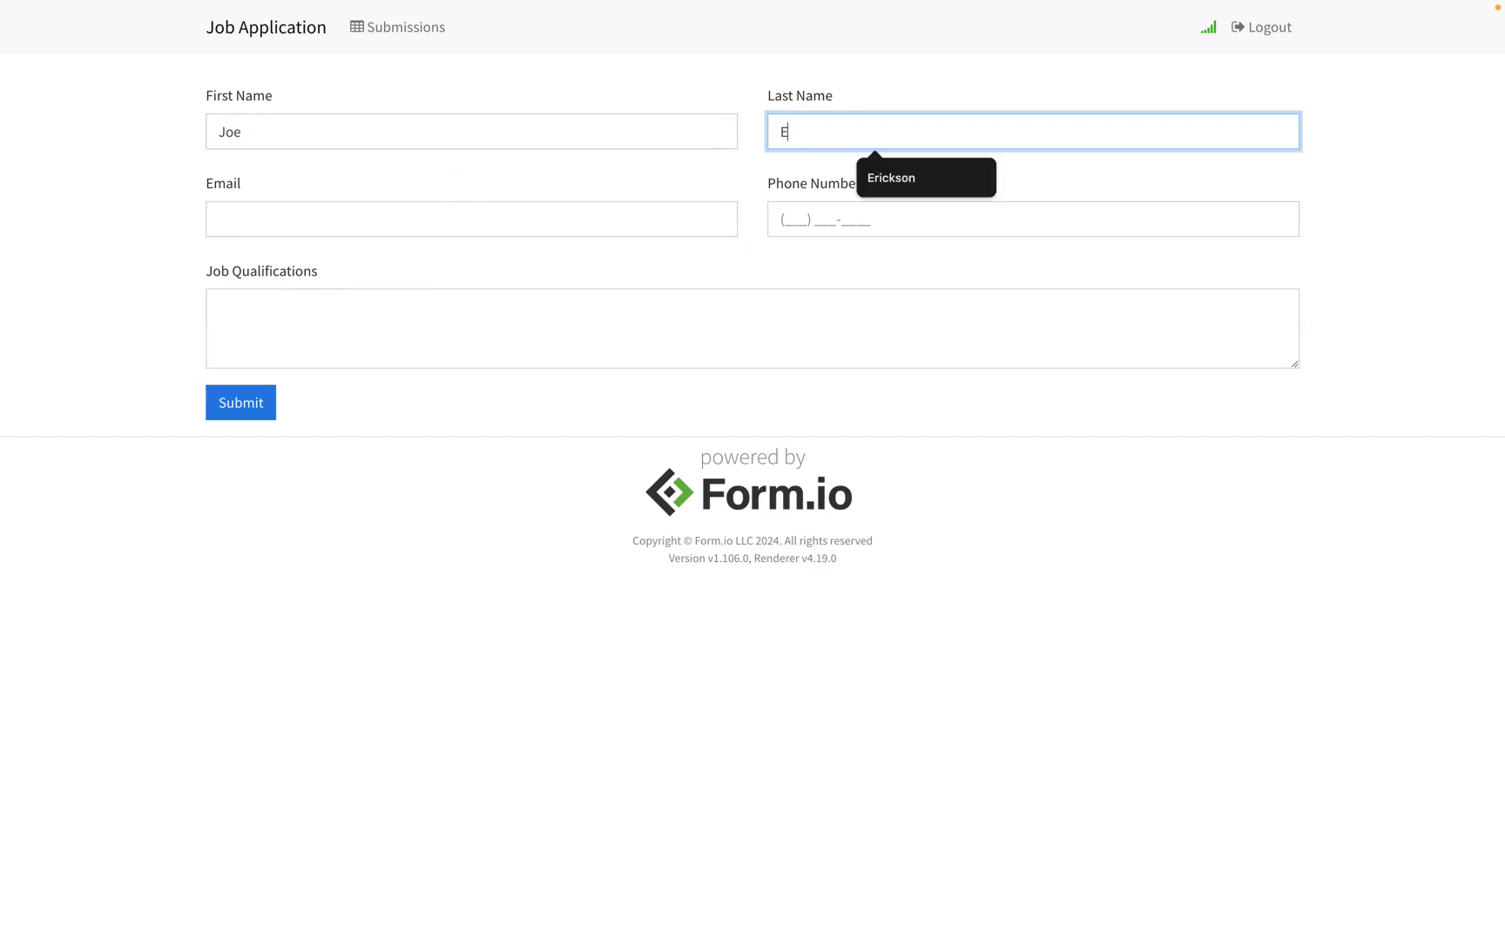
{"action": "type", "text": "xample"}
{"action": "key", "text": "Tab"}
Step: Fill in the applicant's email, phone number and qualifications 'Test authenticated', then submit
{"action": "type", "text": "jo"}
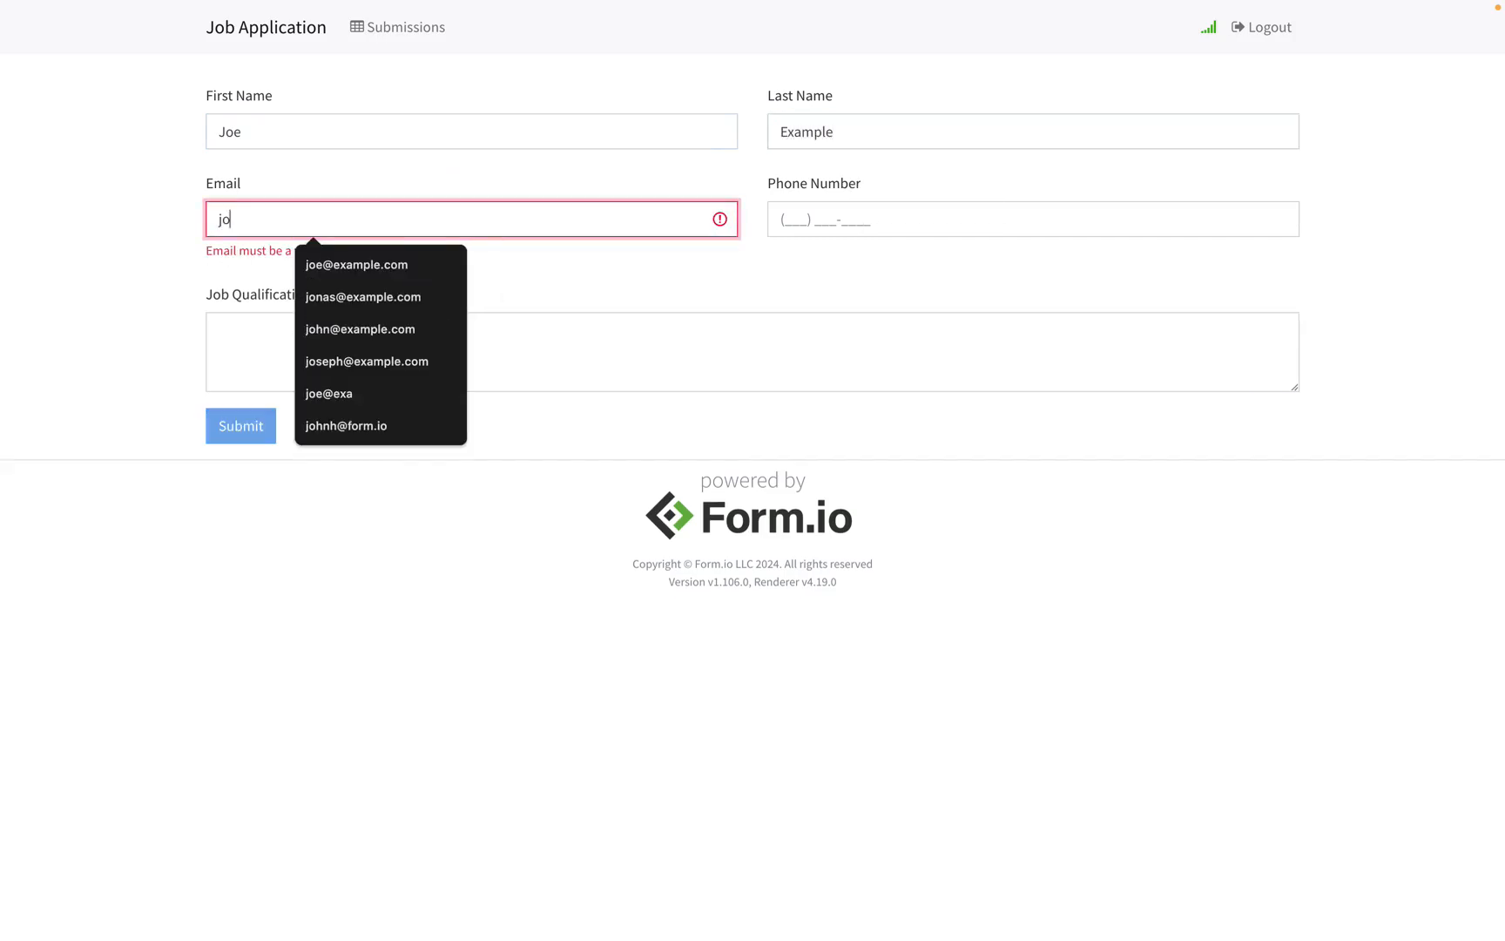
{"action": "type", "text": "e@example.com"}
{"action": "key", "text": "Tab"}
{"action": "type", "text": "1"}
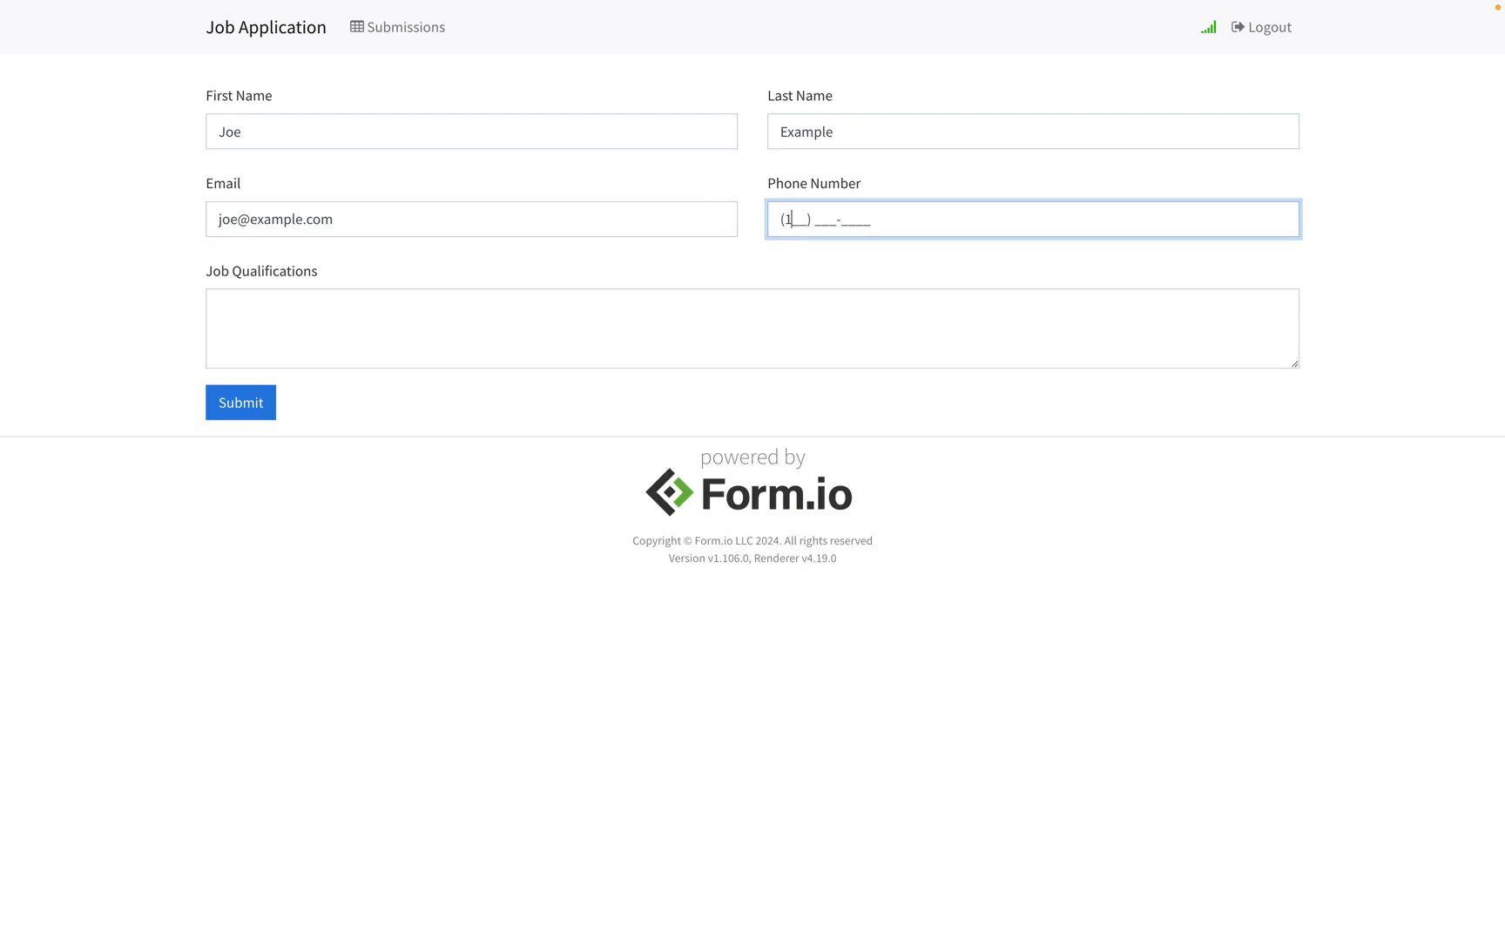
{"action": "type", "text": "23) 123-1234"}
{"action": "key", "text": "Tab"}
{"action": "type", "text": "Test a"}
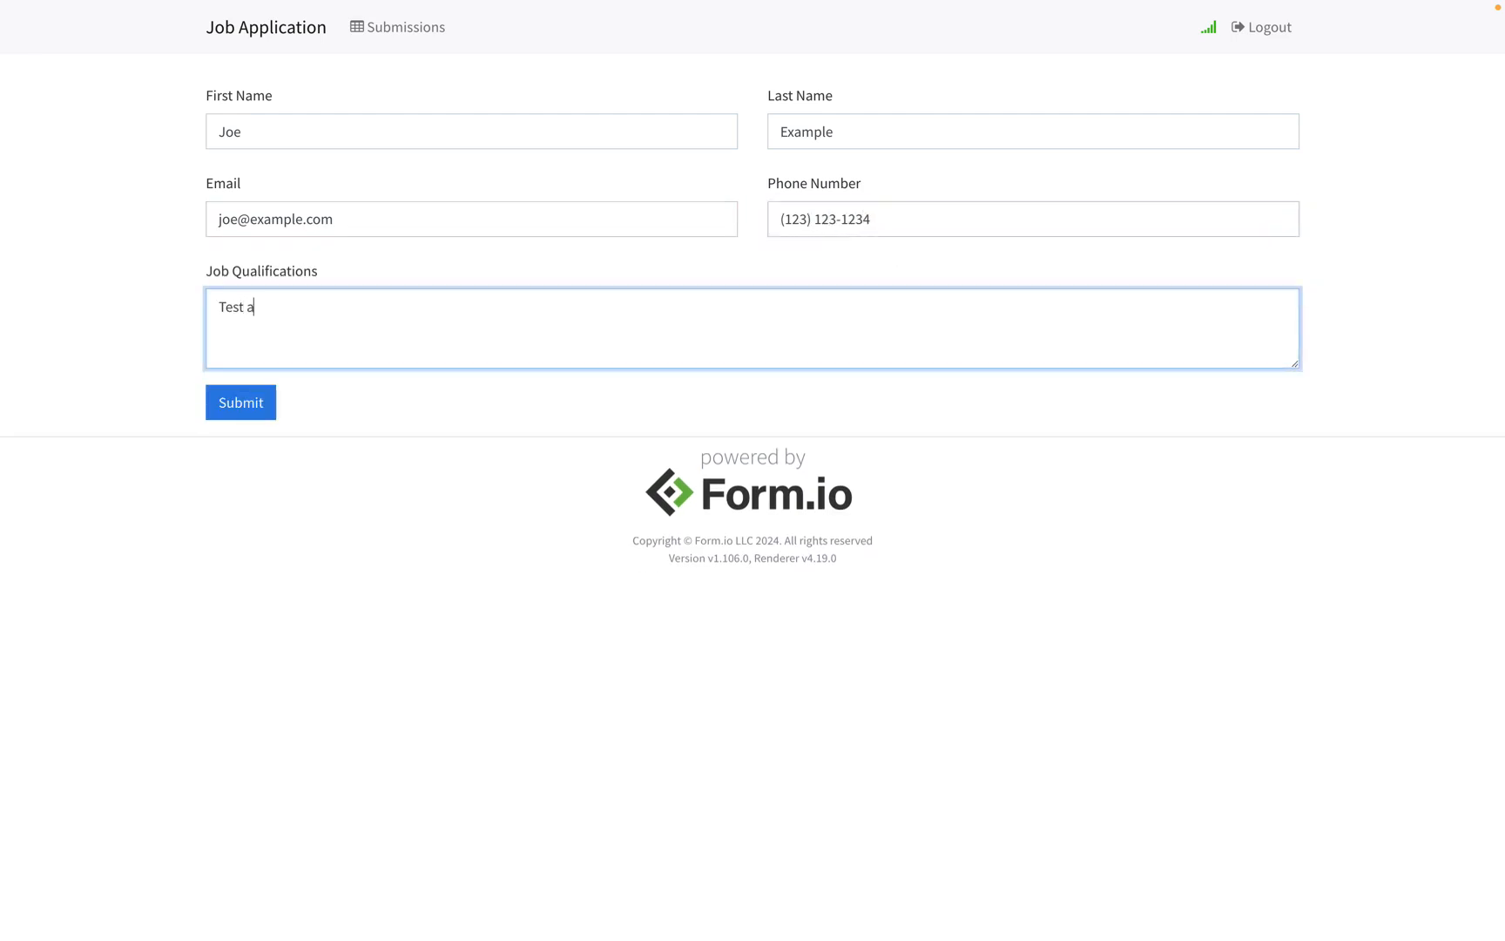
{"action": "type", "text": "uthenticated"}
{"action": "left_click", "coordinate": [264, 409]}
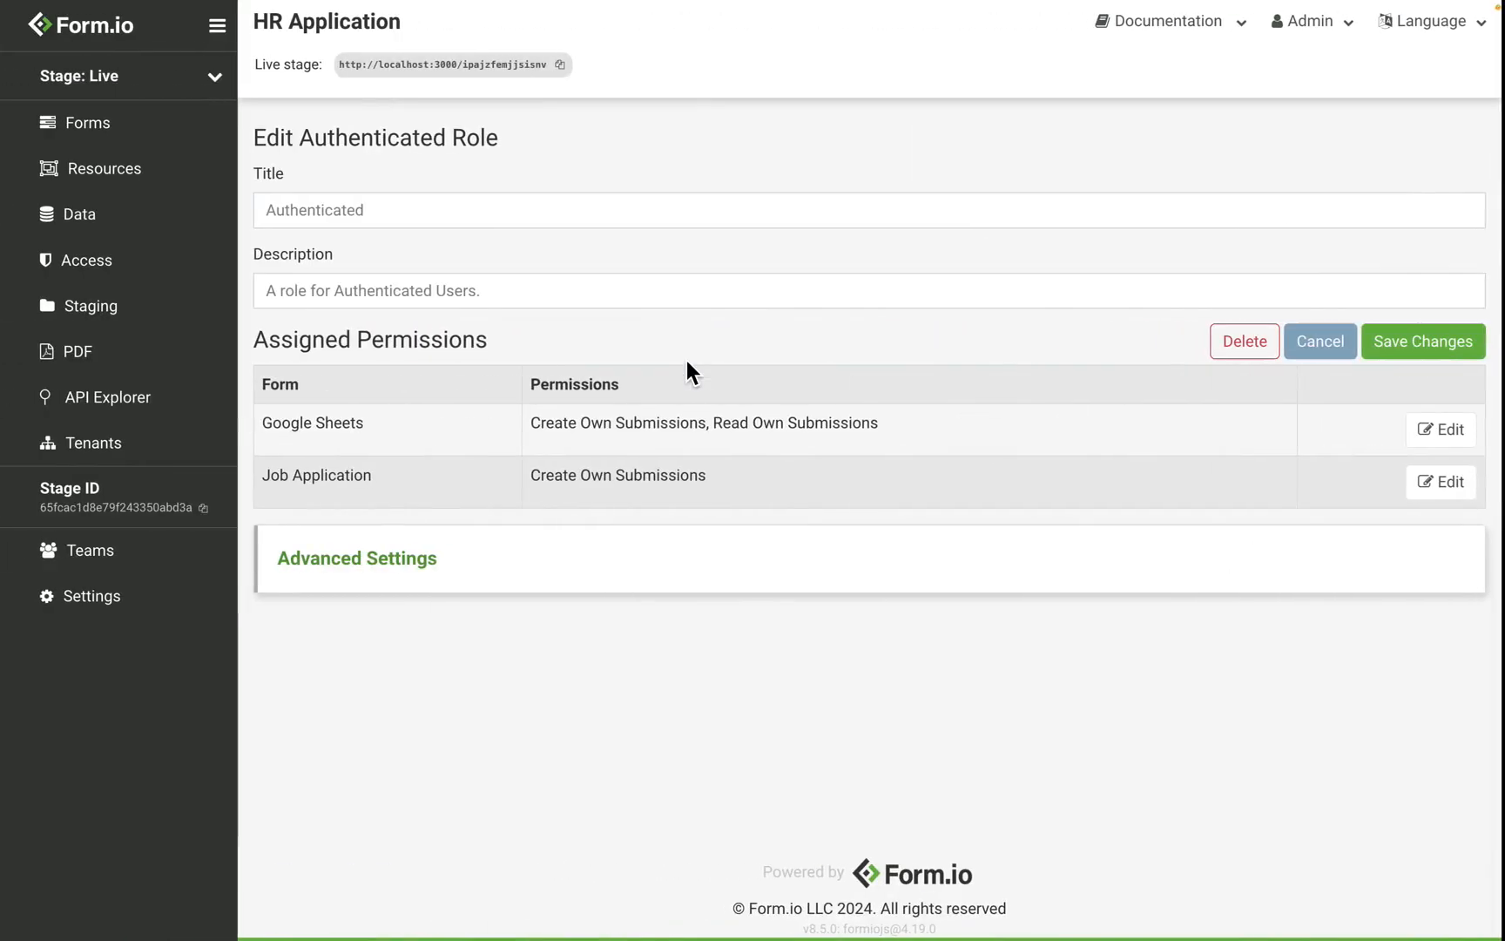
Step: Grant Authenticated Read Own Submissions on the Job Application form and save the settings
{"action": "left_click", "coordinate": [161, 137]}
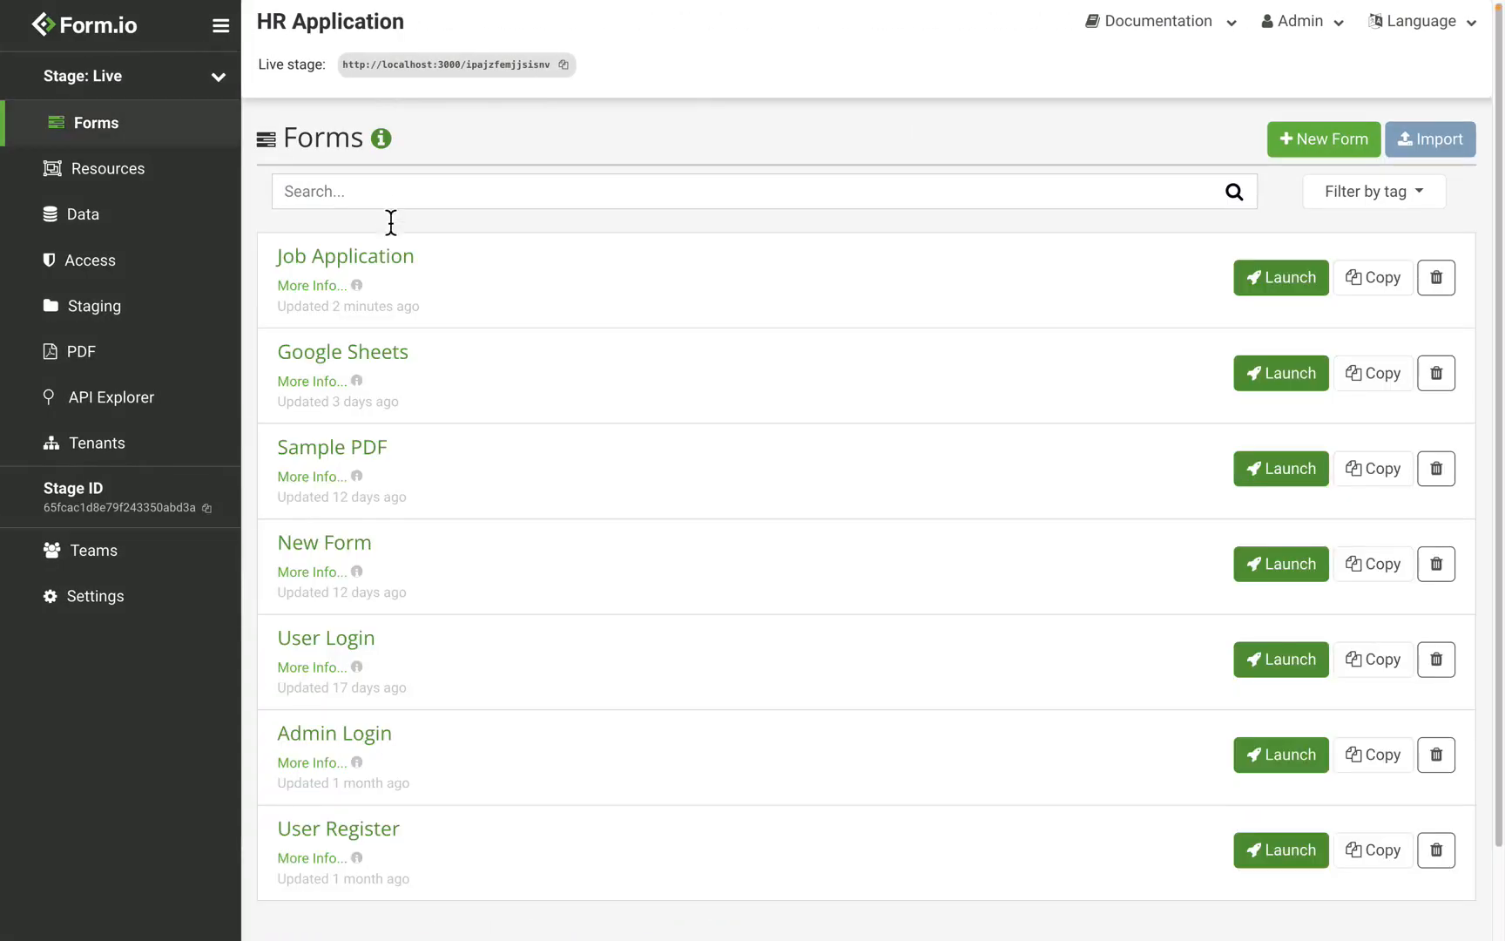
{"action": "left_click", "coordinate": [376, 263]}
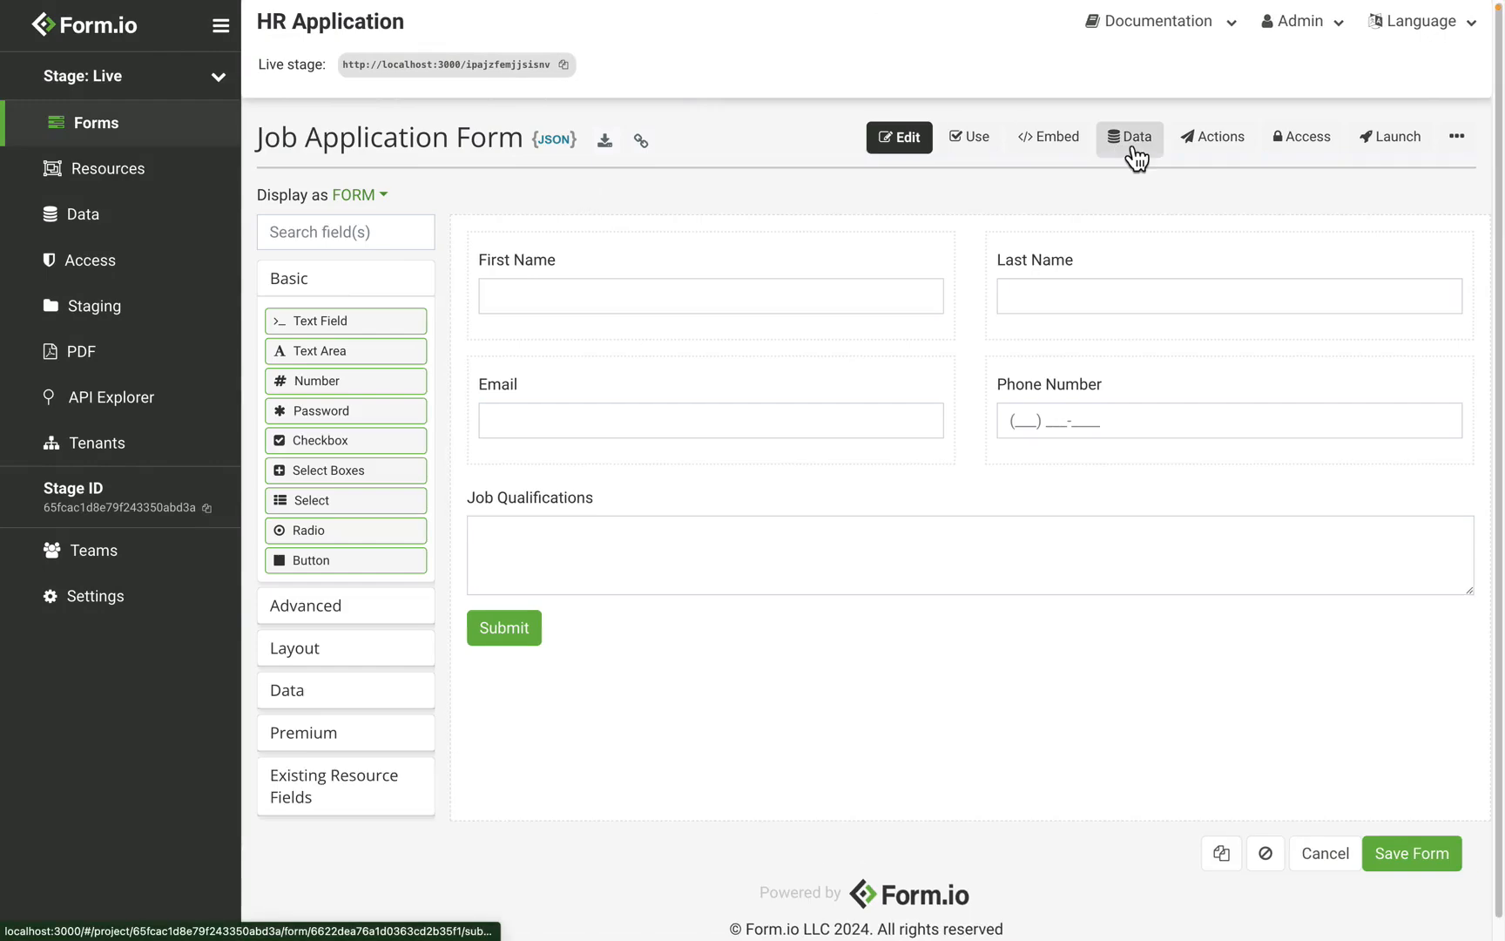
{"action": "left_click", "coordinate": [1330, 161]}
{"action": "scroll", "coordinate": [932, 283], "scroll_direction": "down", "scroll_amount": 2}
{"action": "scroll", "coordinate": [934, 283], "scroll_direction": "down", "scroll_amount": 1}
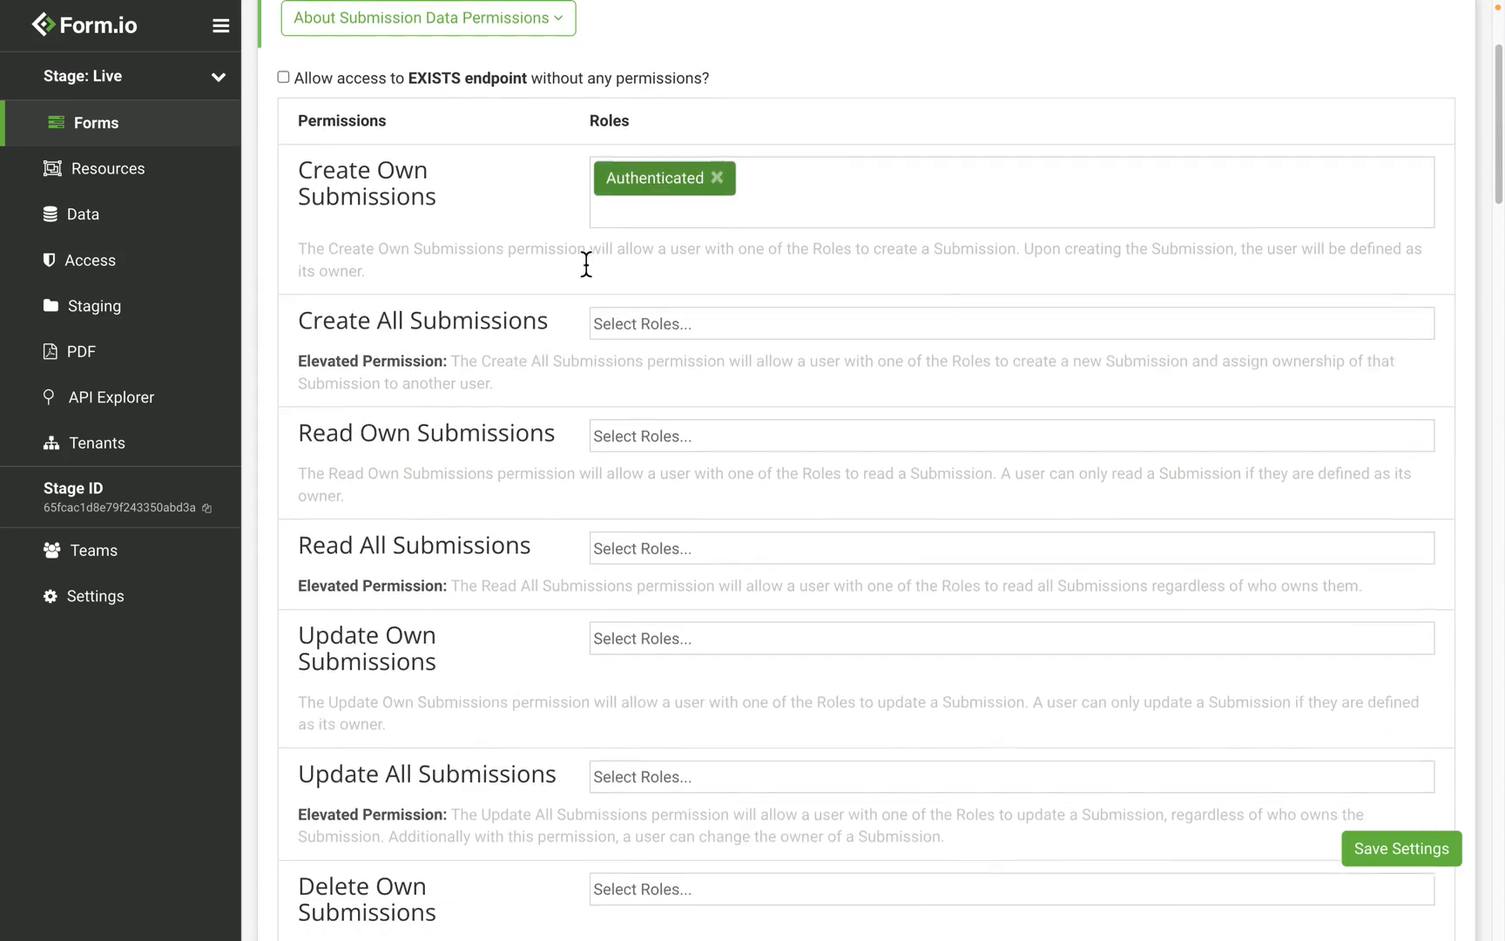
{"action": "left_click", "coordinate": [714, 439]}
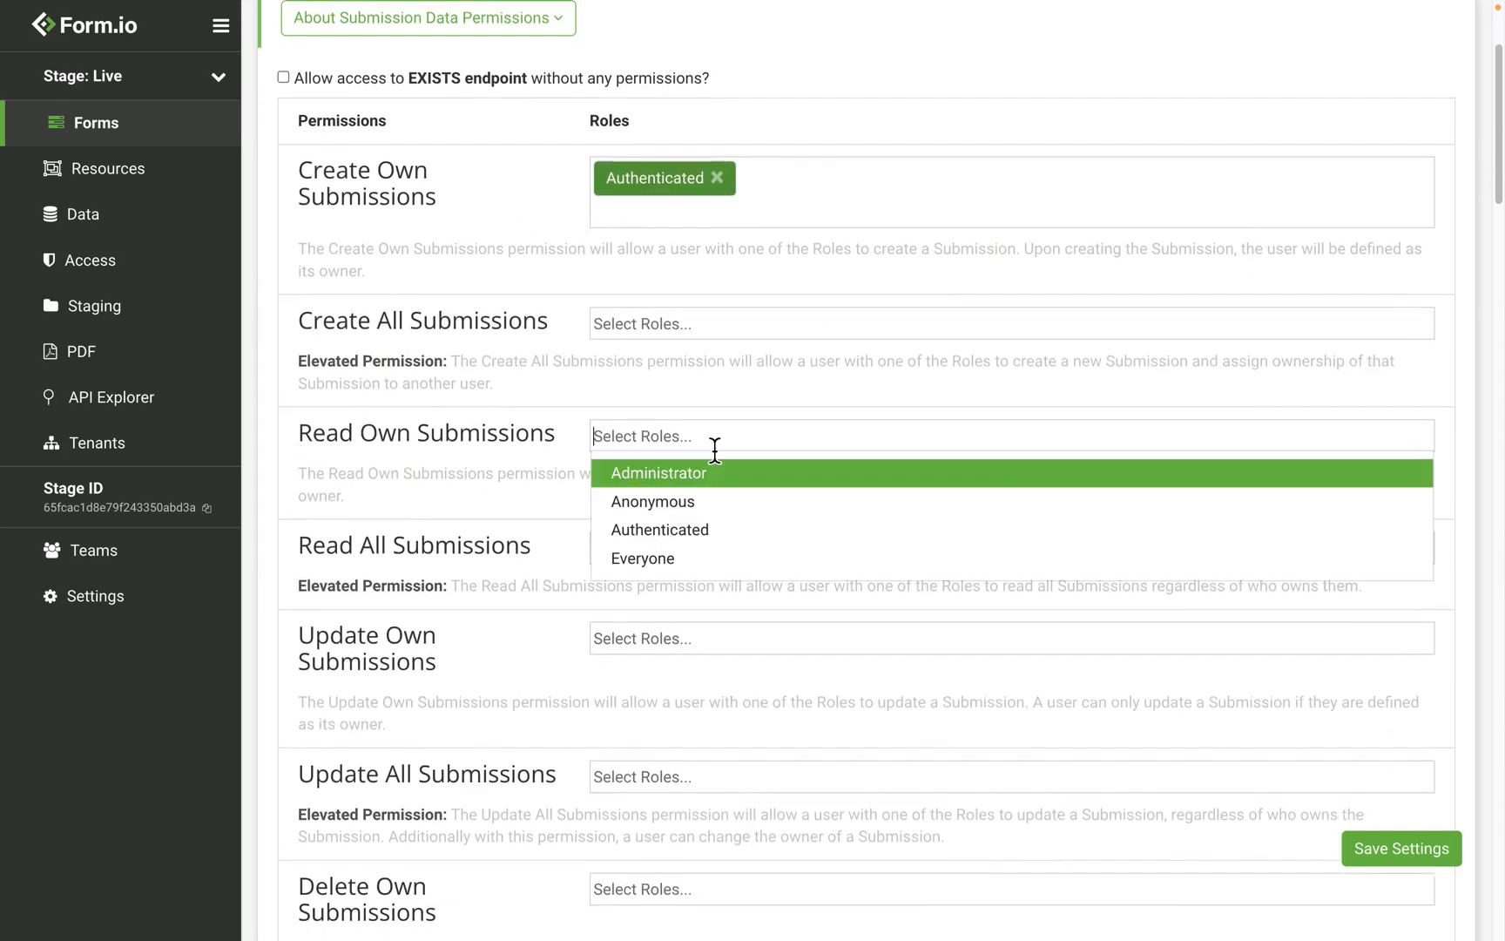
{"action": "left_click", "coordinate": [729, 540]}
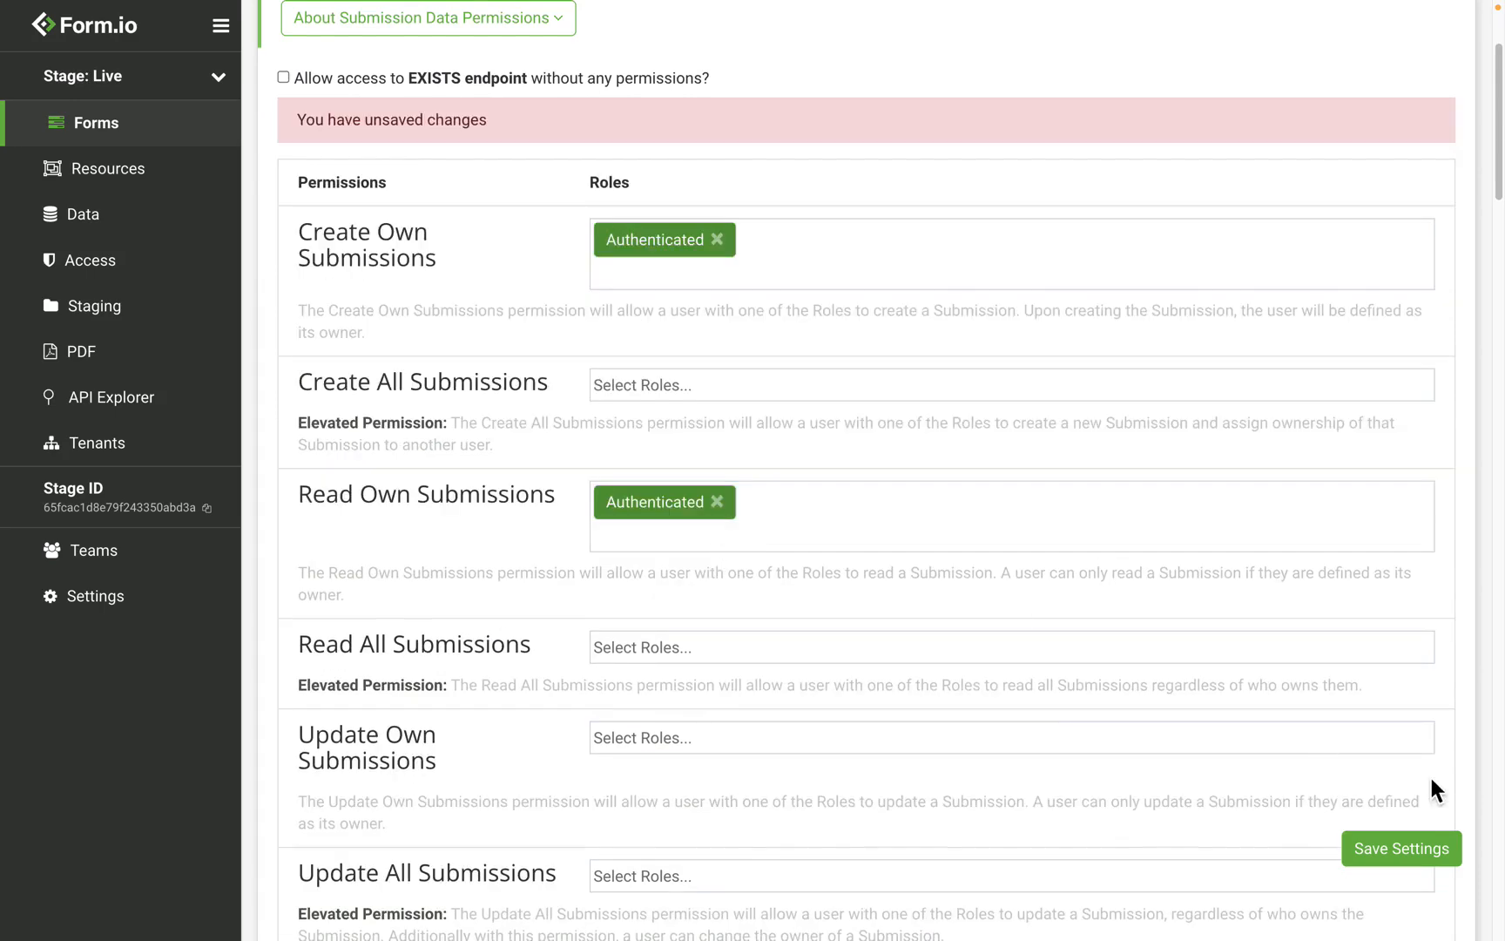
{"action": "left_click", "coordinate": [1433, 838]}
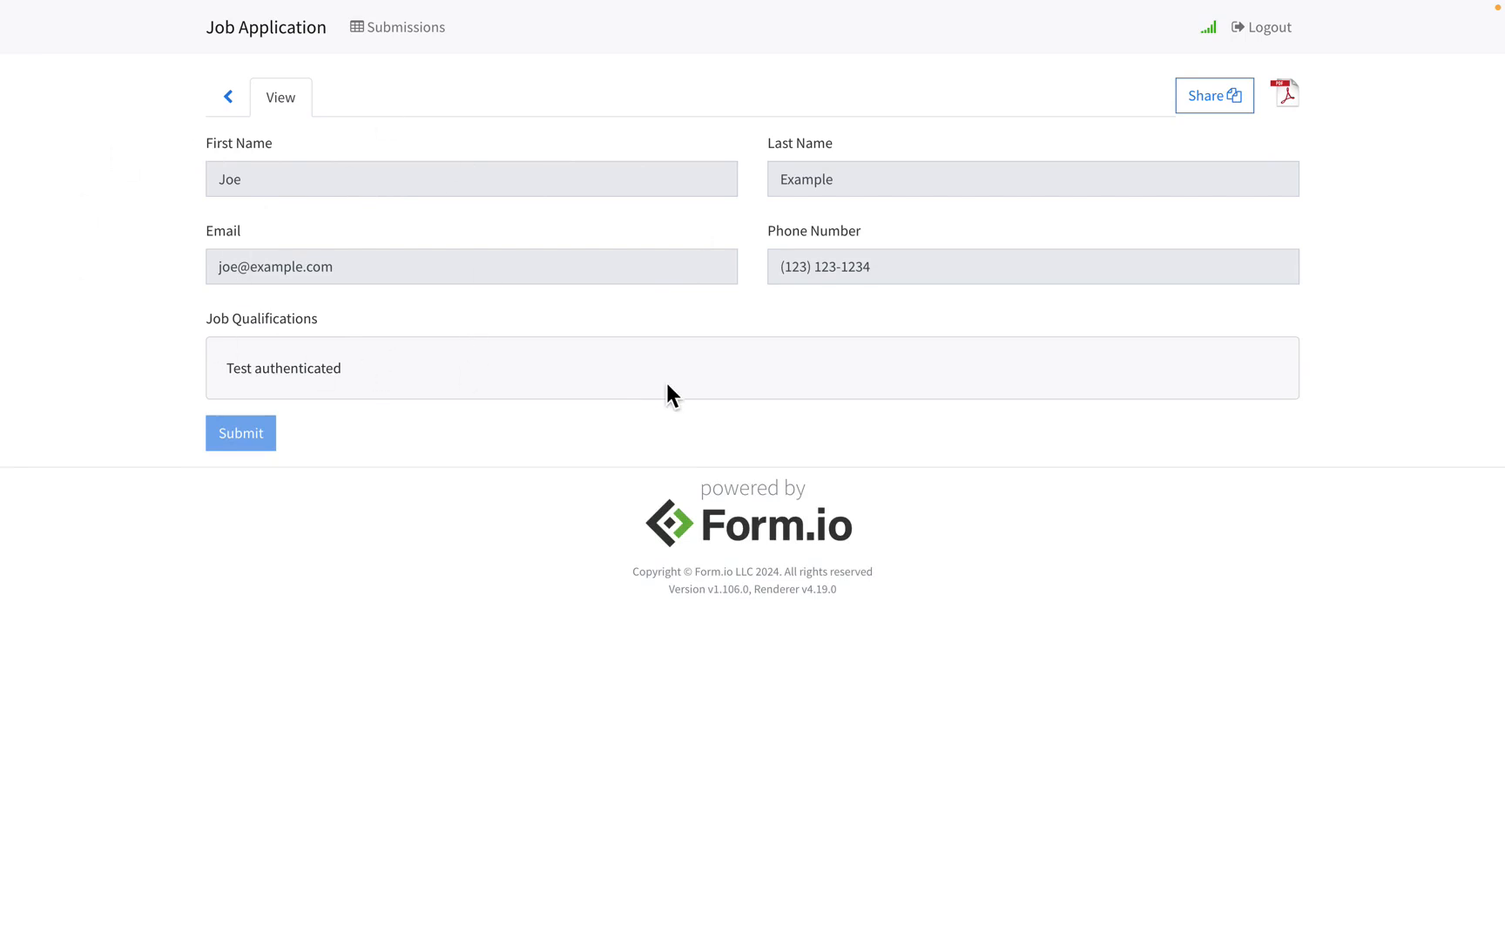
{"action": "key", "text": "ctrl+Left"}
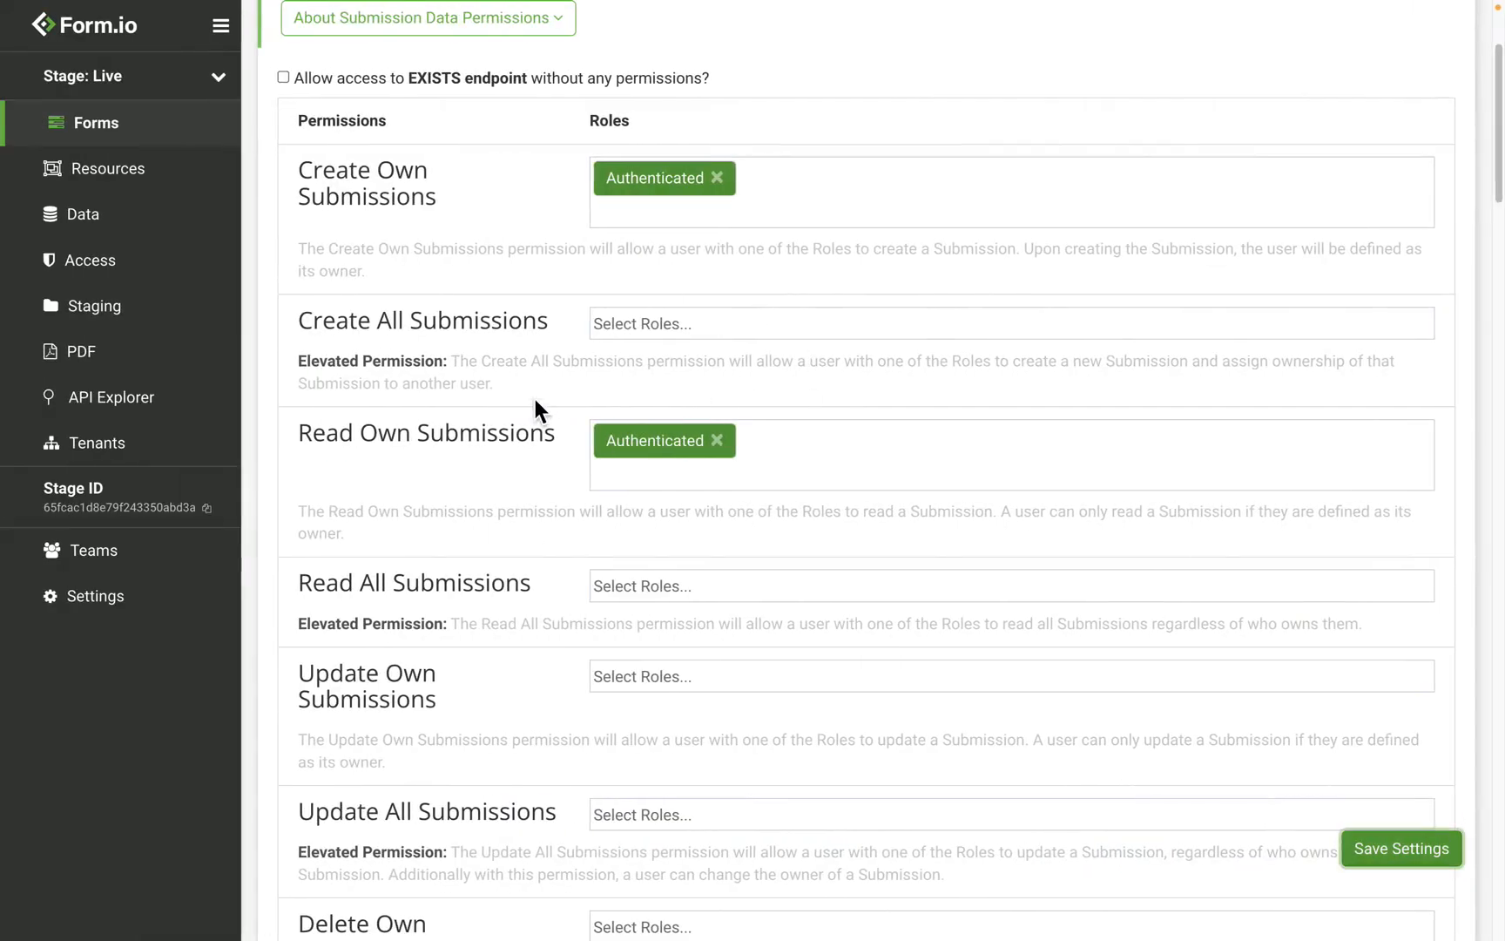
Step: Add Authenticated to Update Own Submissions and save the settings
{"action": "scroll", "coordinate": [537, 406], "scroll_direction": "down", "scroll_amount": 2}
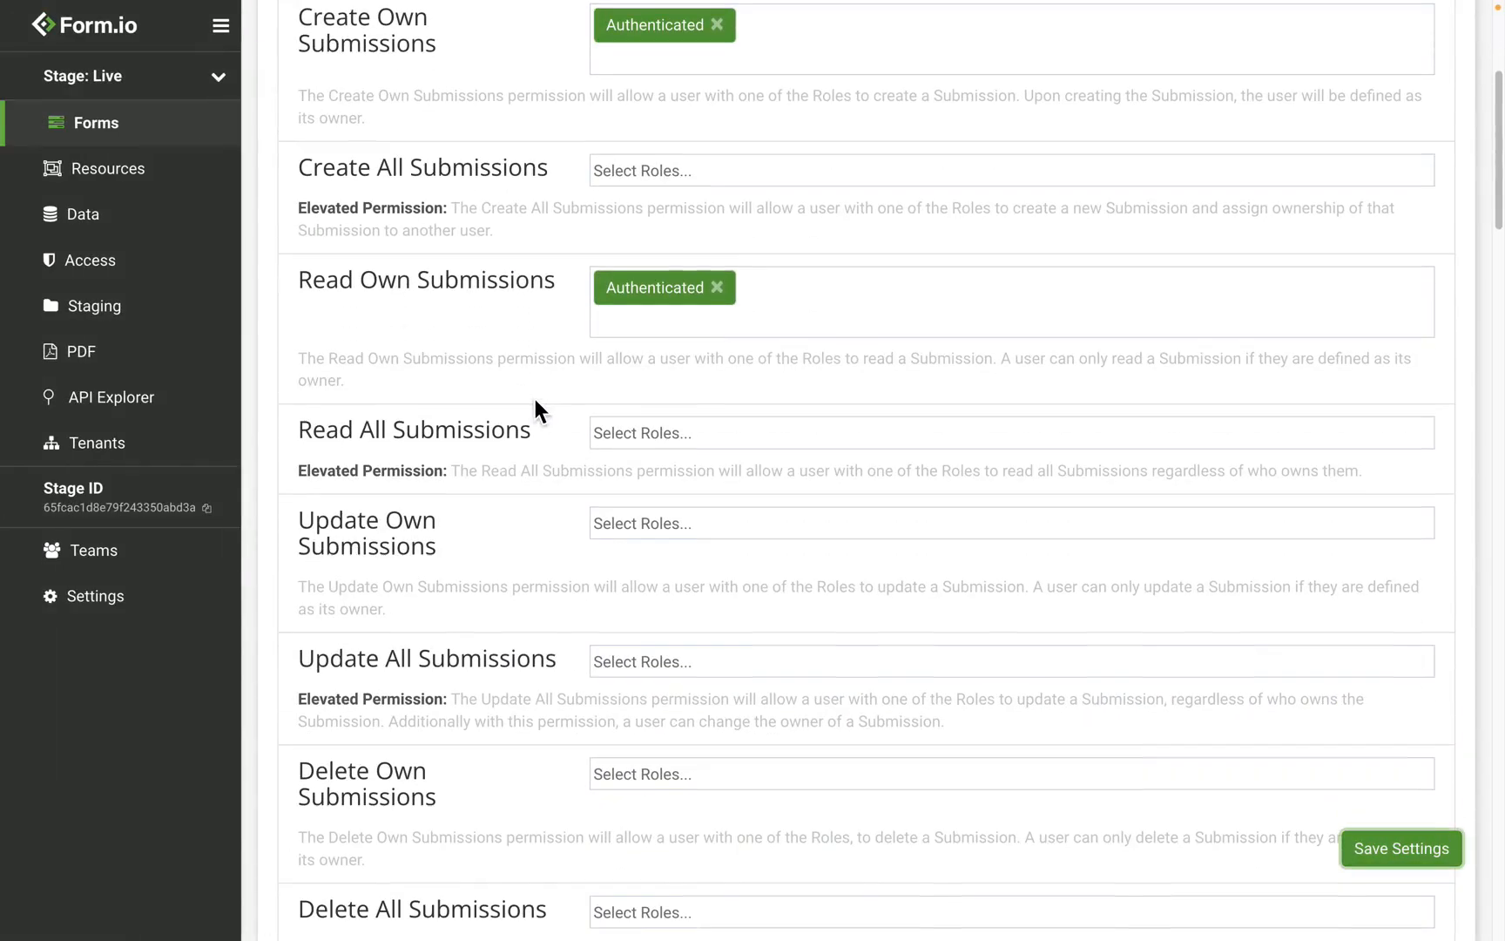
{"action": "left_click", "coordinate": [694, 522]}
{"action": "left_click", "coordinate": [710, 623]}
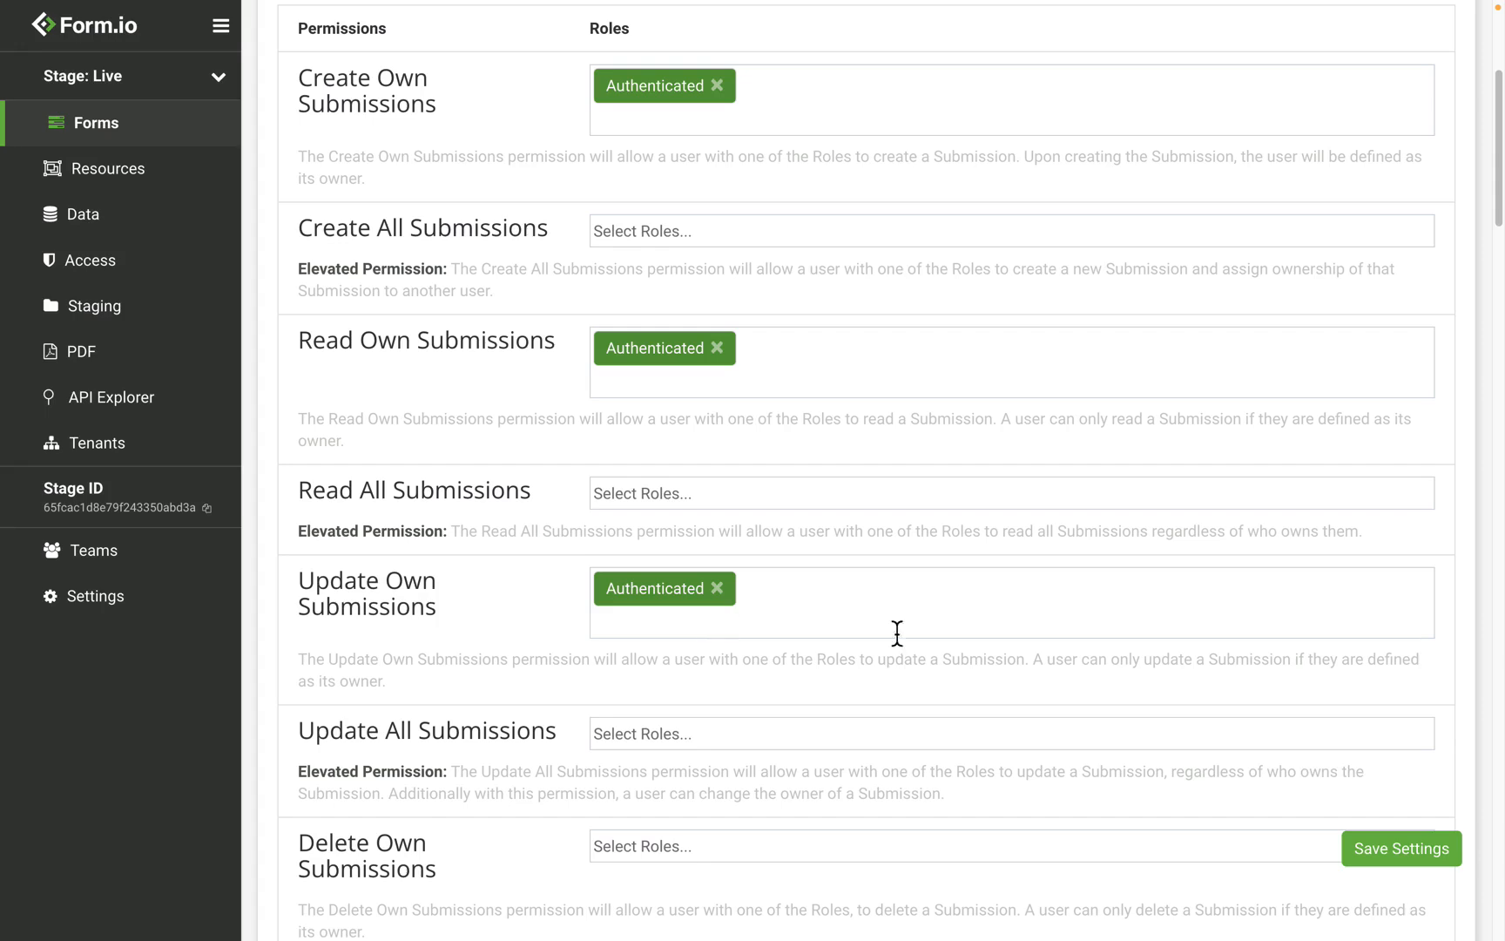
{"action": "left_click", "coordinate": [1372, 848]}
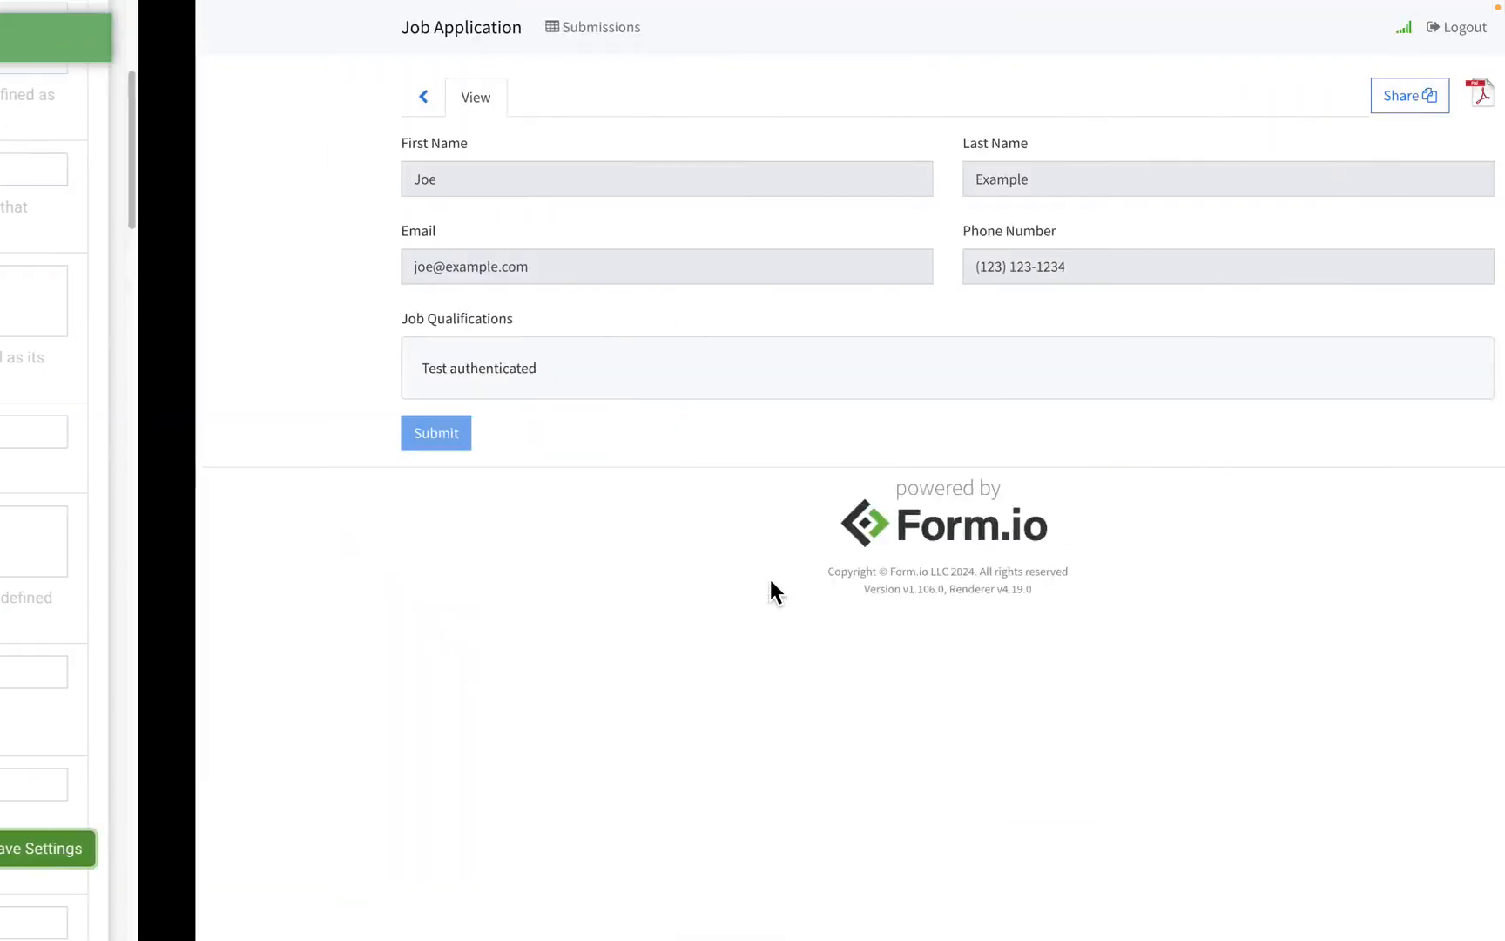
Step: Reload the test submission, append 'Update' to its First Name, and resubmit it
{"action": "key", "text": "super+r"}
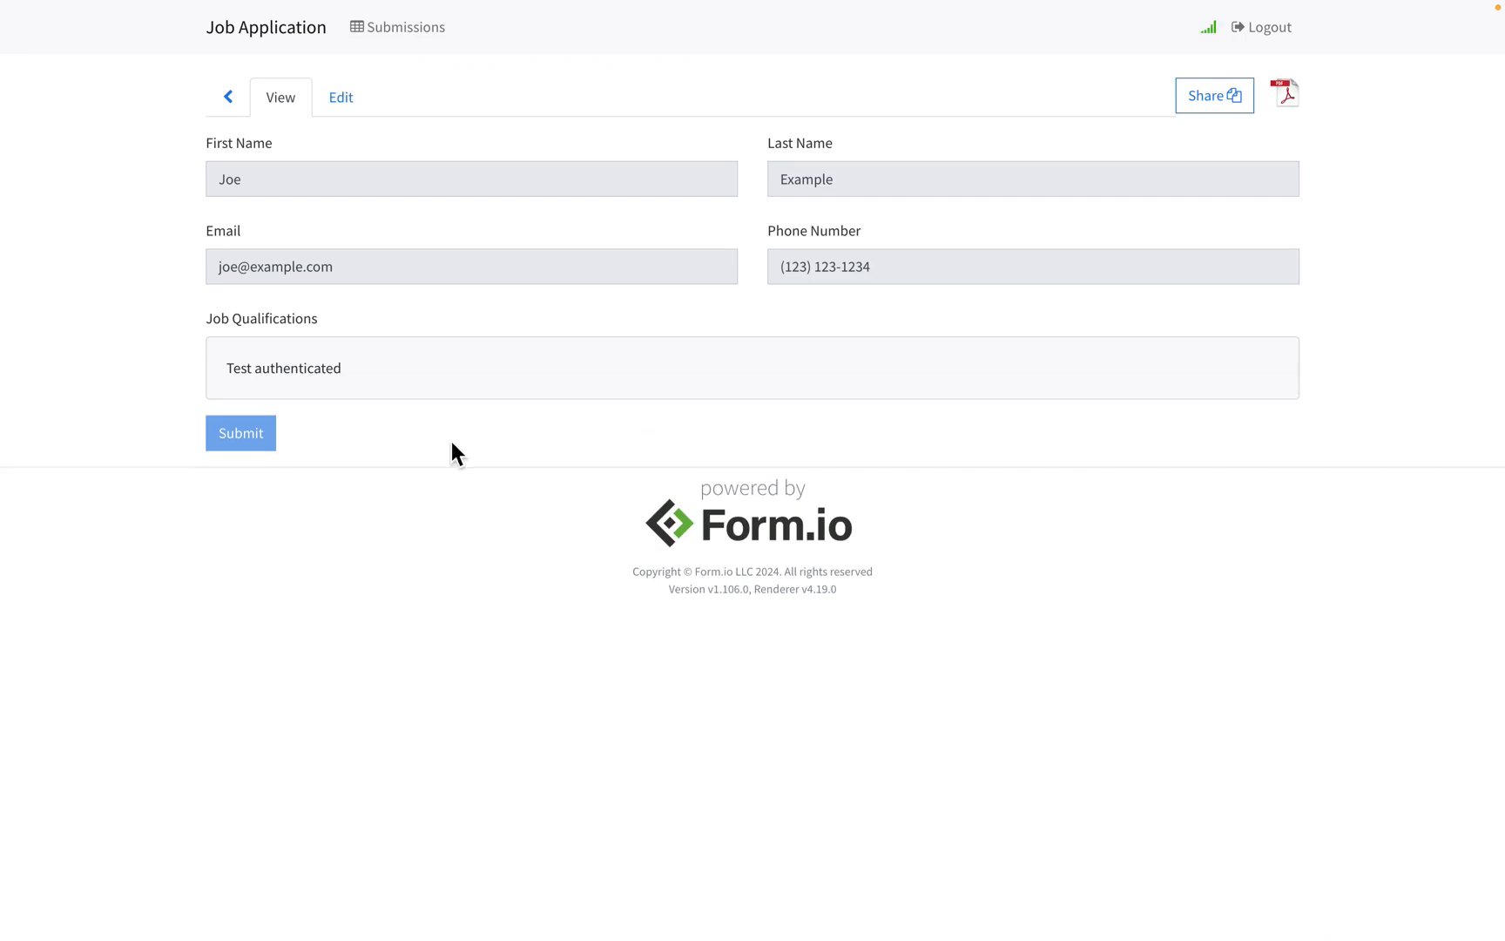
{"action": "left_click", "coordinate": [342, 98]}
{"action": "left_click", "coordinate": [339, 179]}
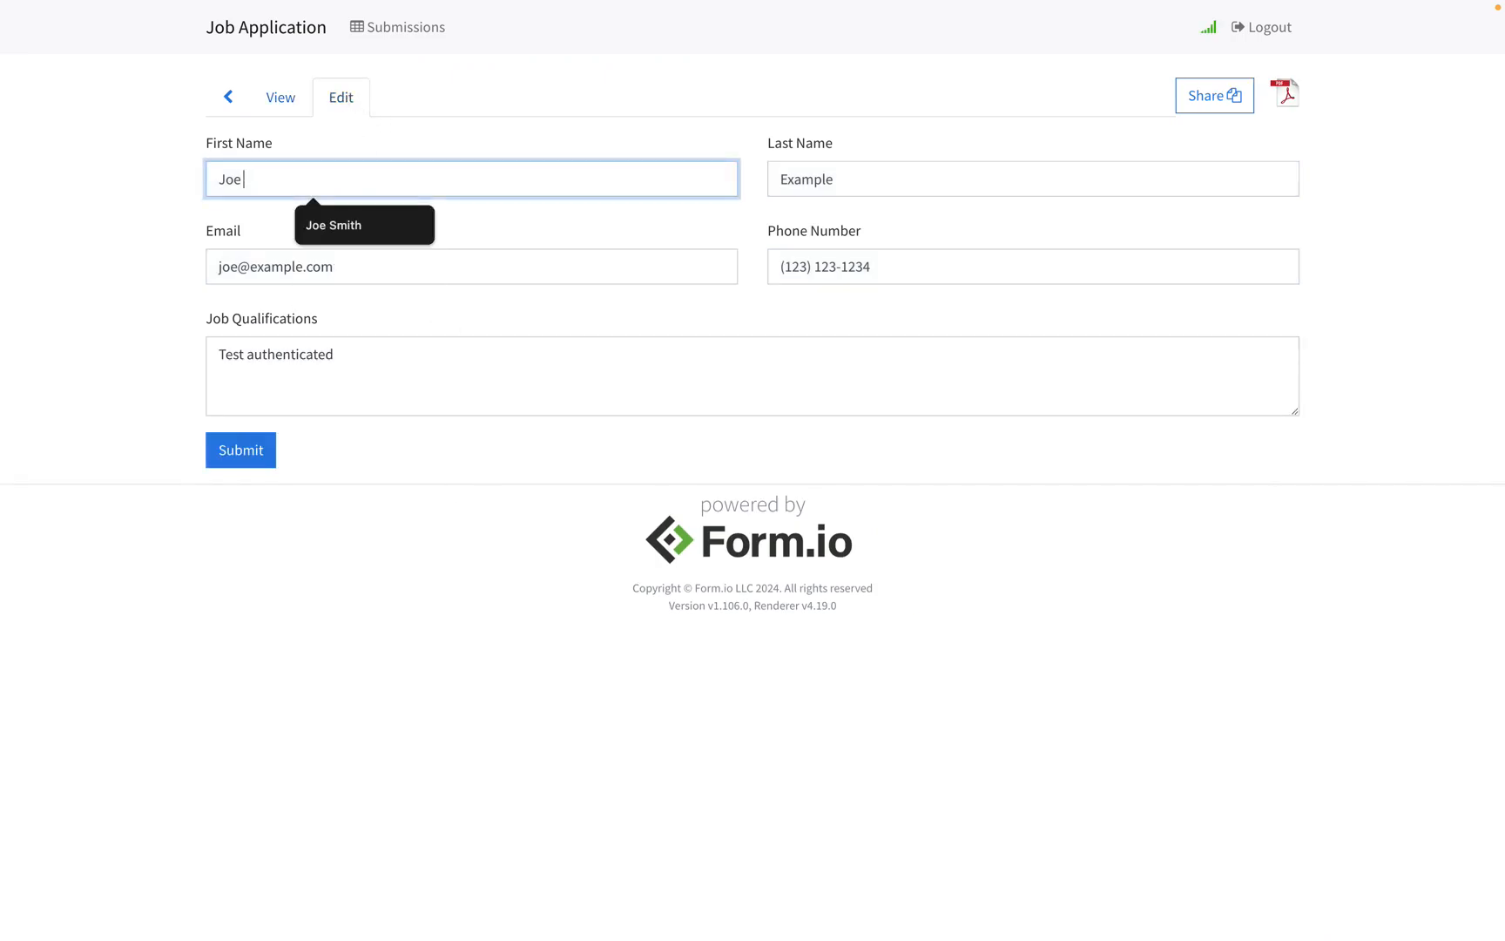
{"action": "type", "text": "Update"}
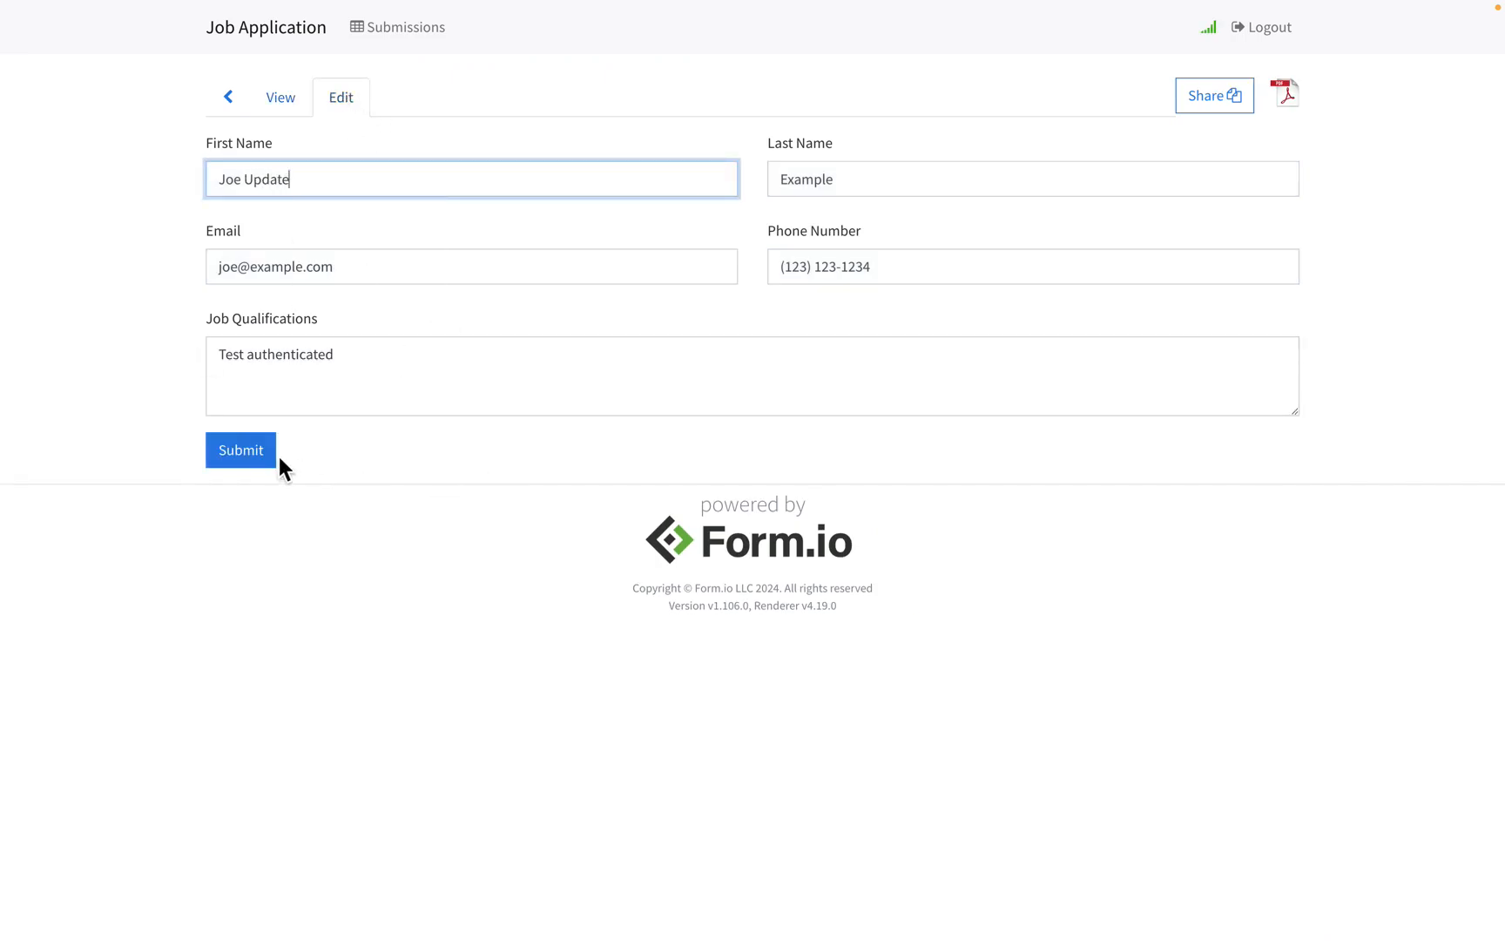
{"action": "left_click", "coordinate": [259, 451]}
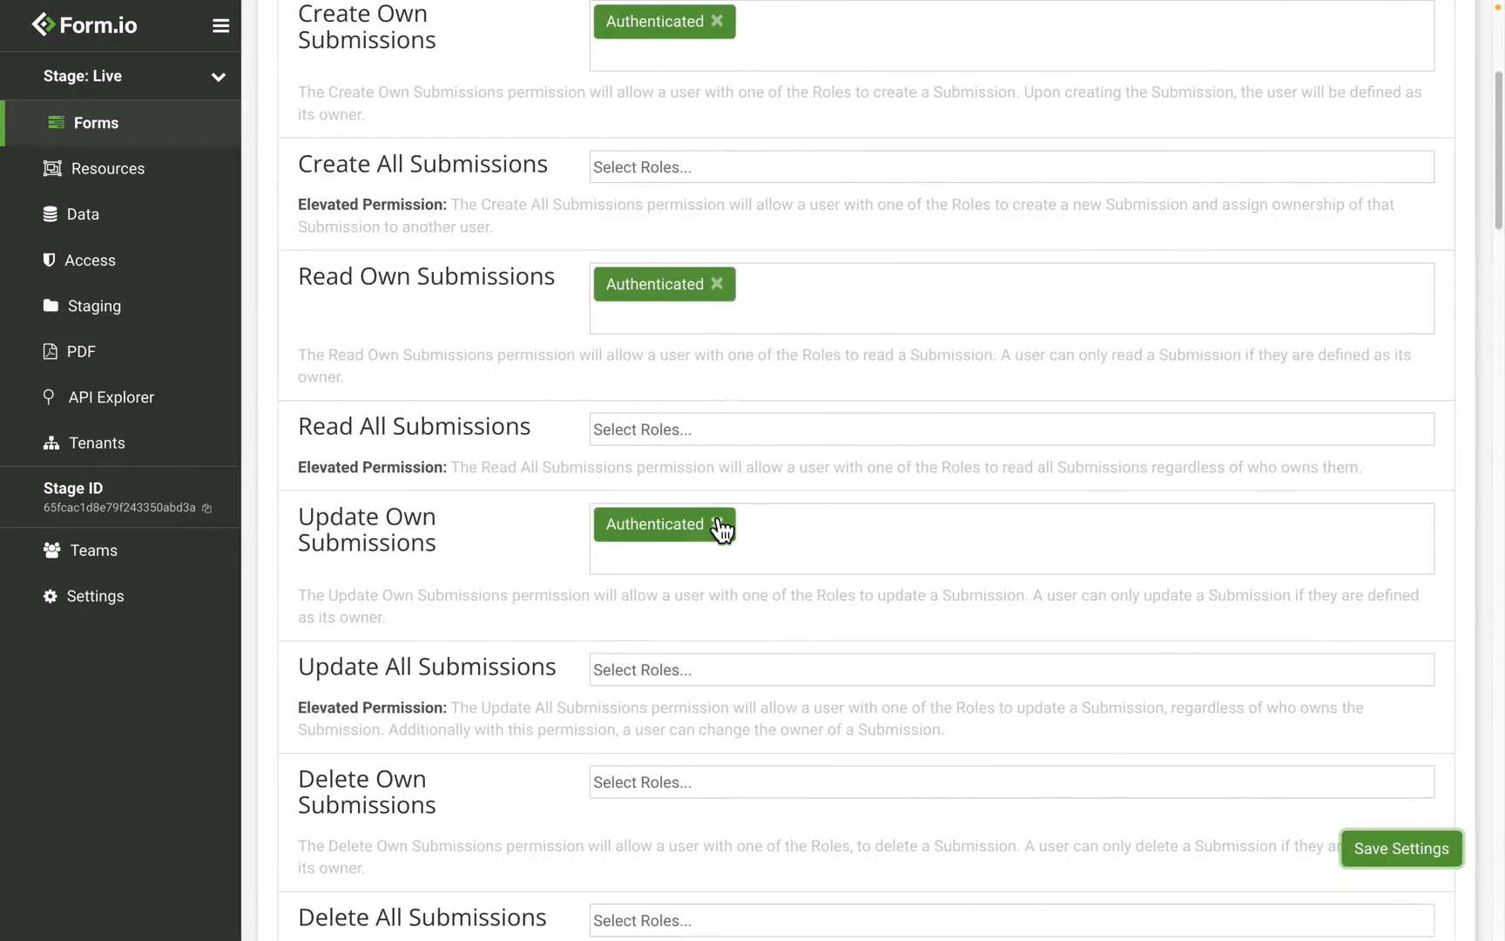
{"action": "left_click_drag", "start_coordinate": [303, 723], "coordinate": [426, 726]}
{"action": "left_click", "coordinate": [426, 726]}
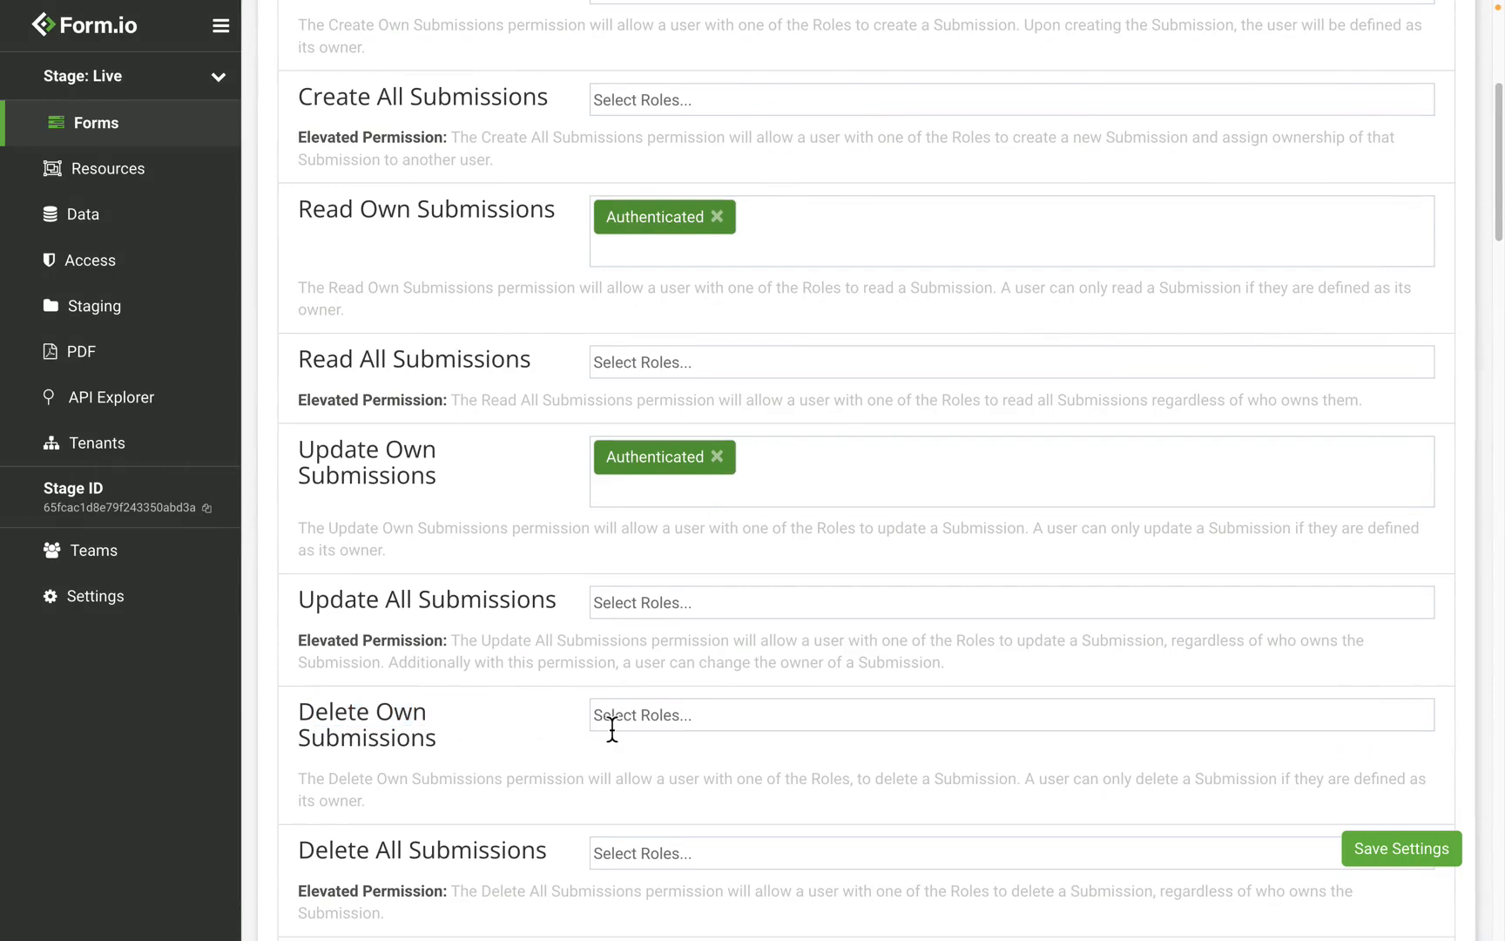
{"action": "scroll", "coordinate": [634, 480], "scroll_direction": "up", "scroll_amount": 5}
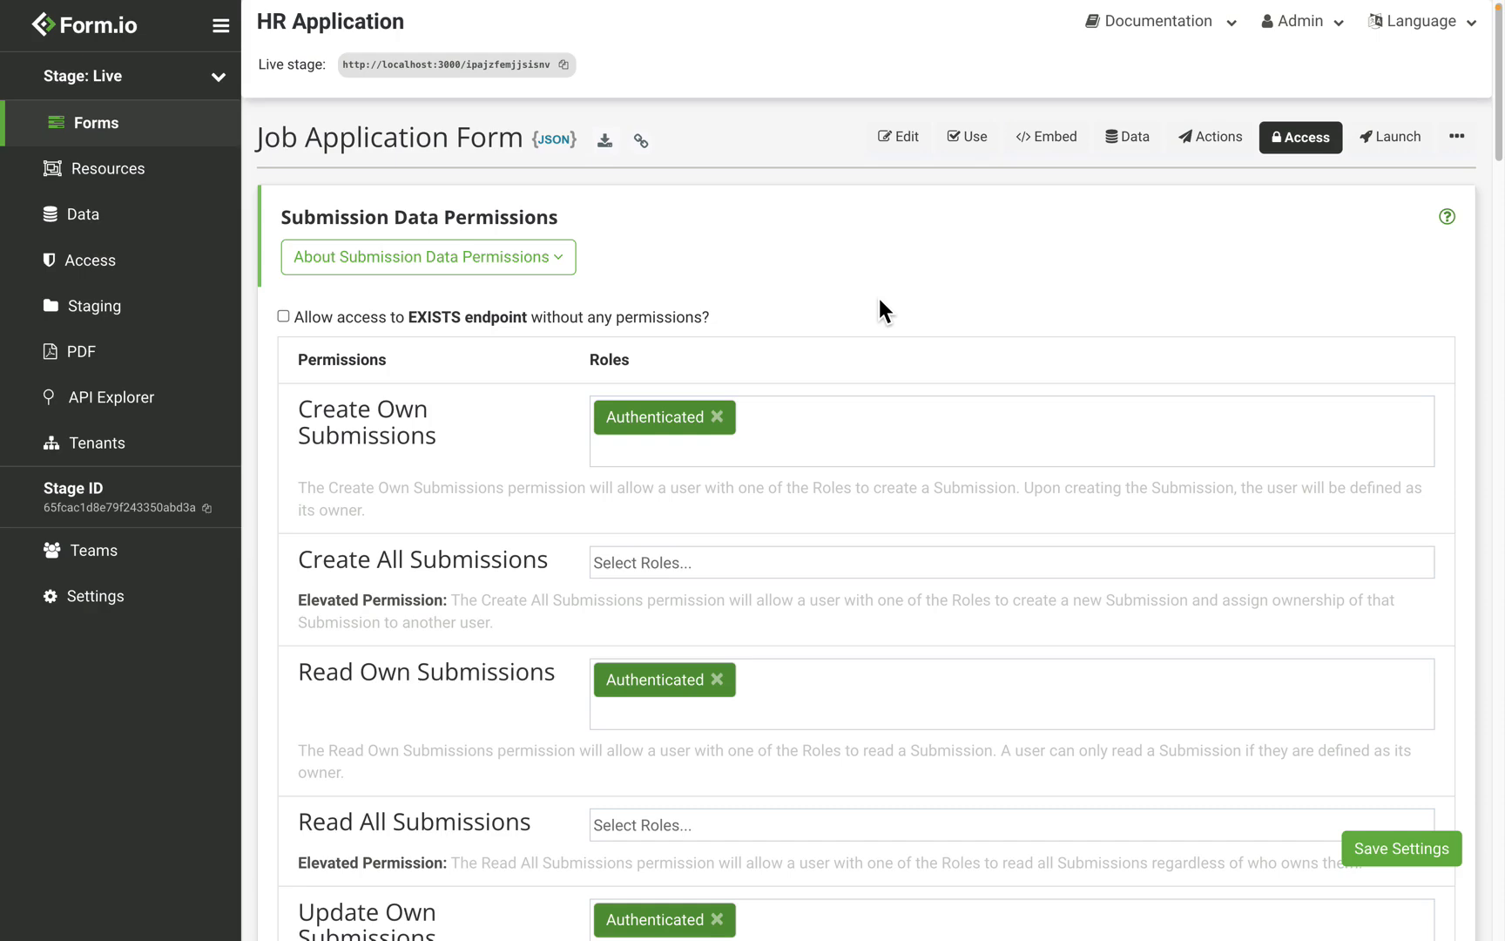
{"action": "key", "text": "ctrl+Left"}
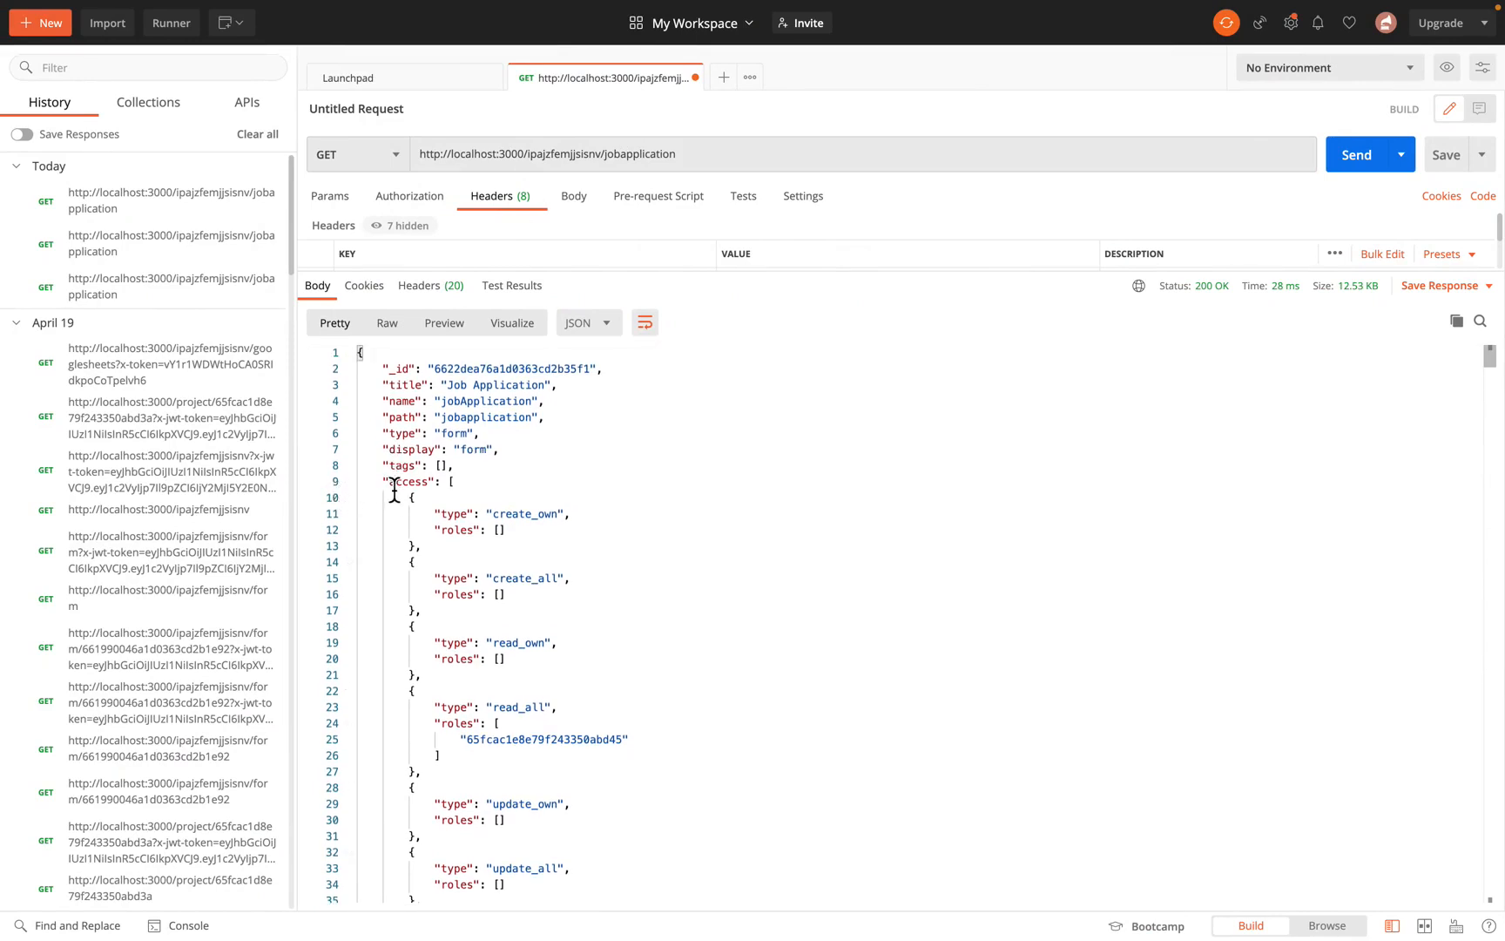
Step: Check the role IDs under read_all, create_own, read_own and update_own in the Postman response
{"action": "left_click_drag", "start_coordinate": [390, 484], "coordinate": [441, 484]}
{"action": "scroll", "coordinate": [443, 487], "scroll_direction": "down", "scroll_amount": 3}
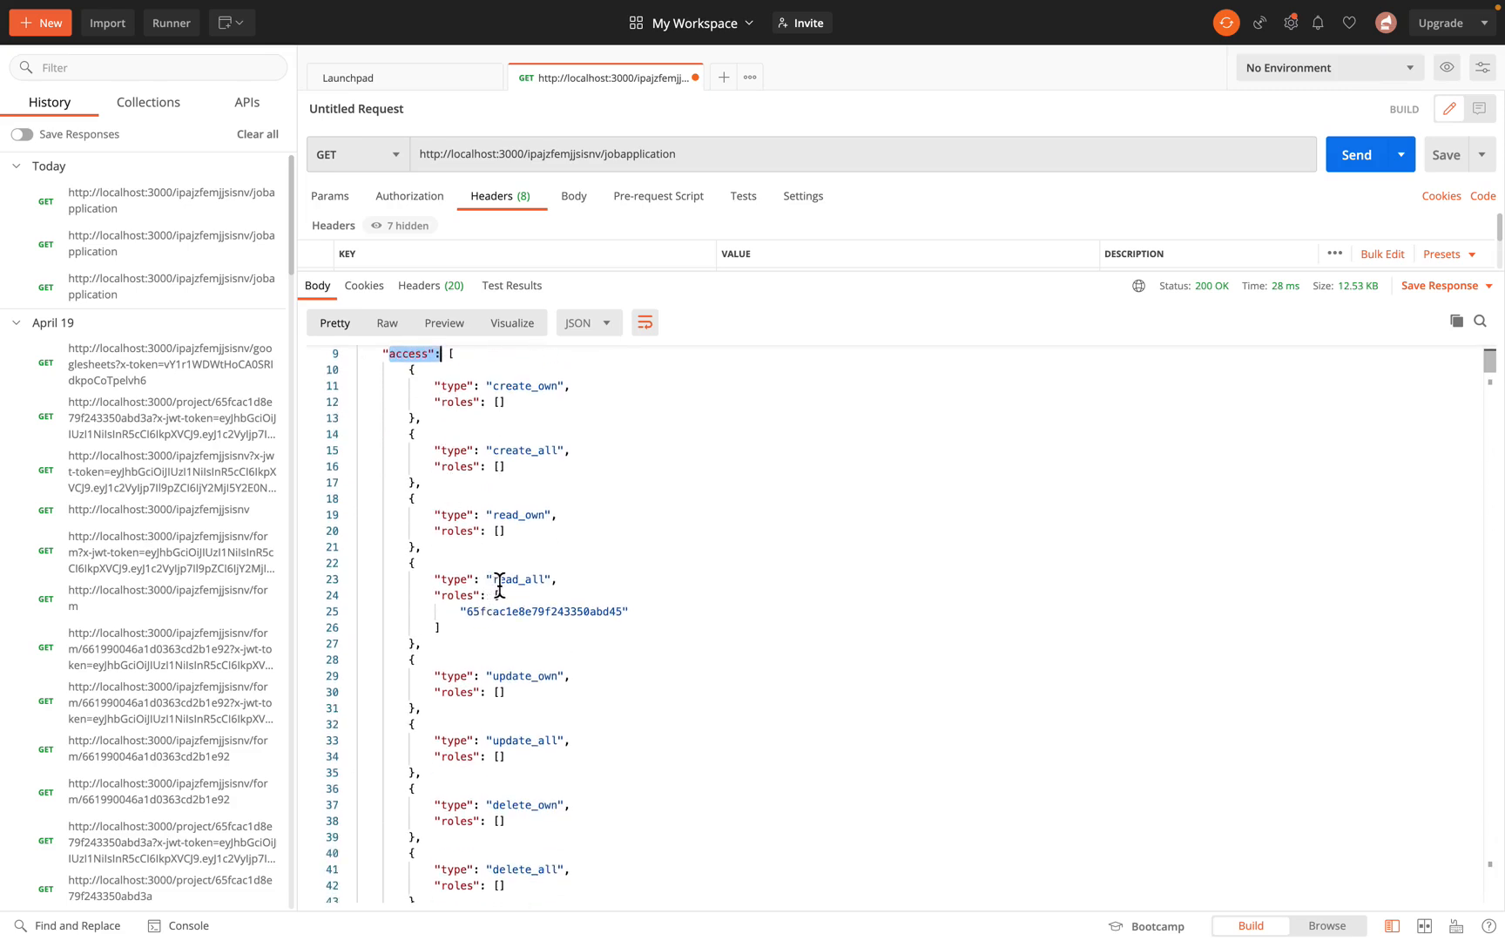
{"action": "double_click", "coordinate": [516, 614]}
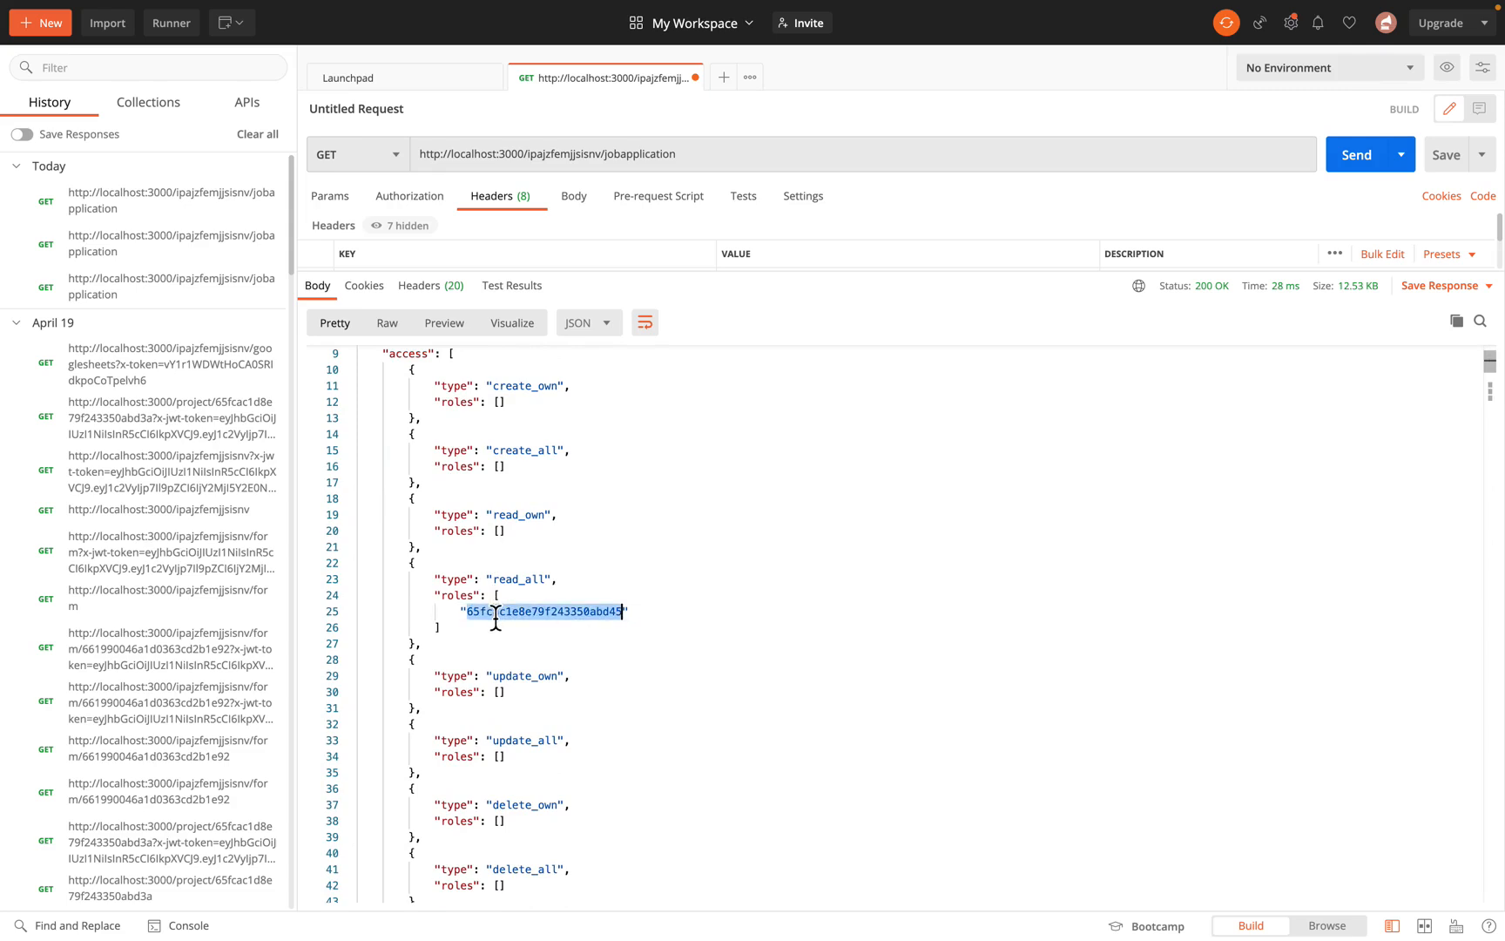
{"action": "scroll", "coordinate": [496, 614], "scroll_direction": "down", "scroll_amount": 10}
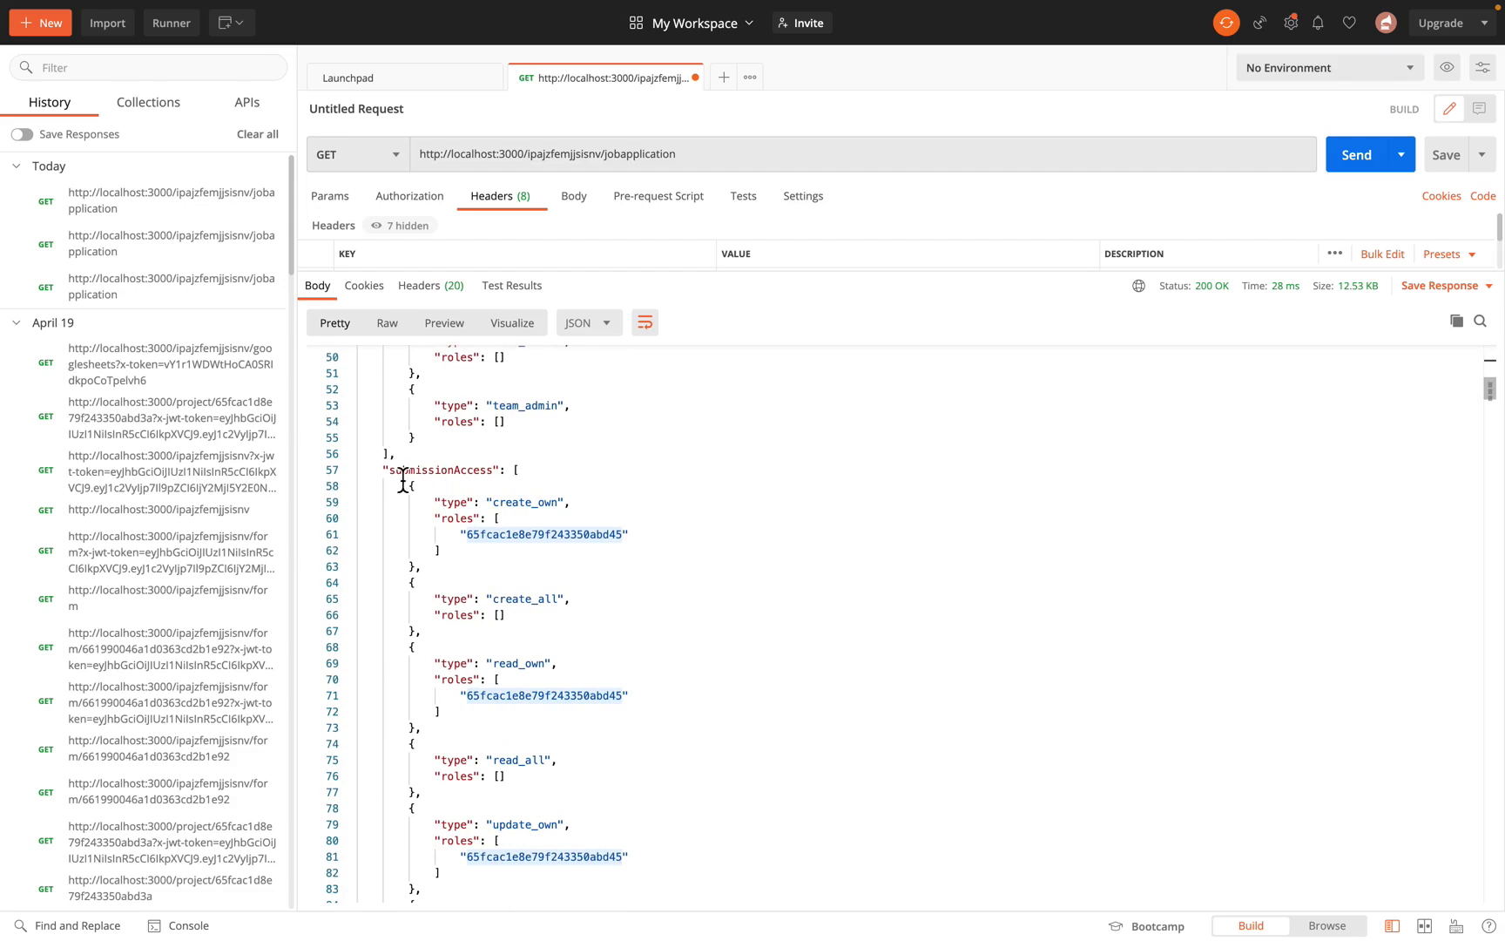
{"action": "scroll", "coordinate": [535, 478], "scroll_direction": "down", "scroll_amount": 1}
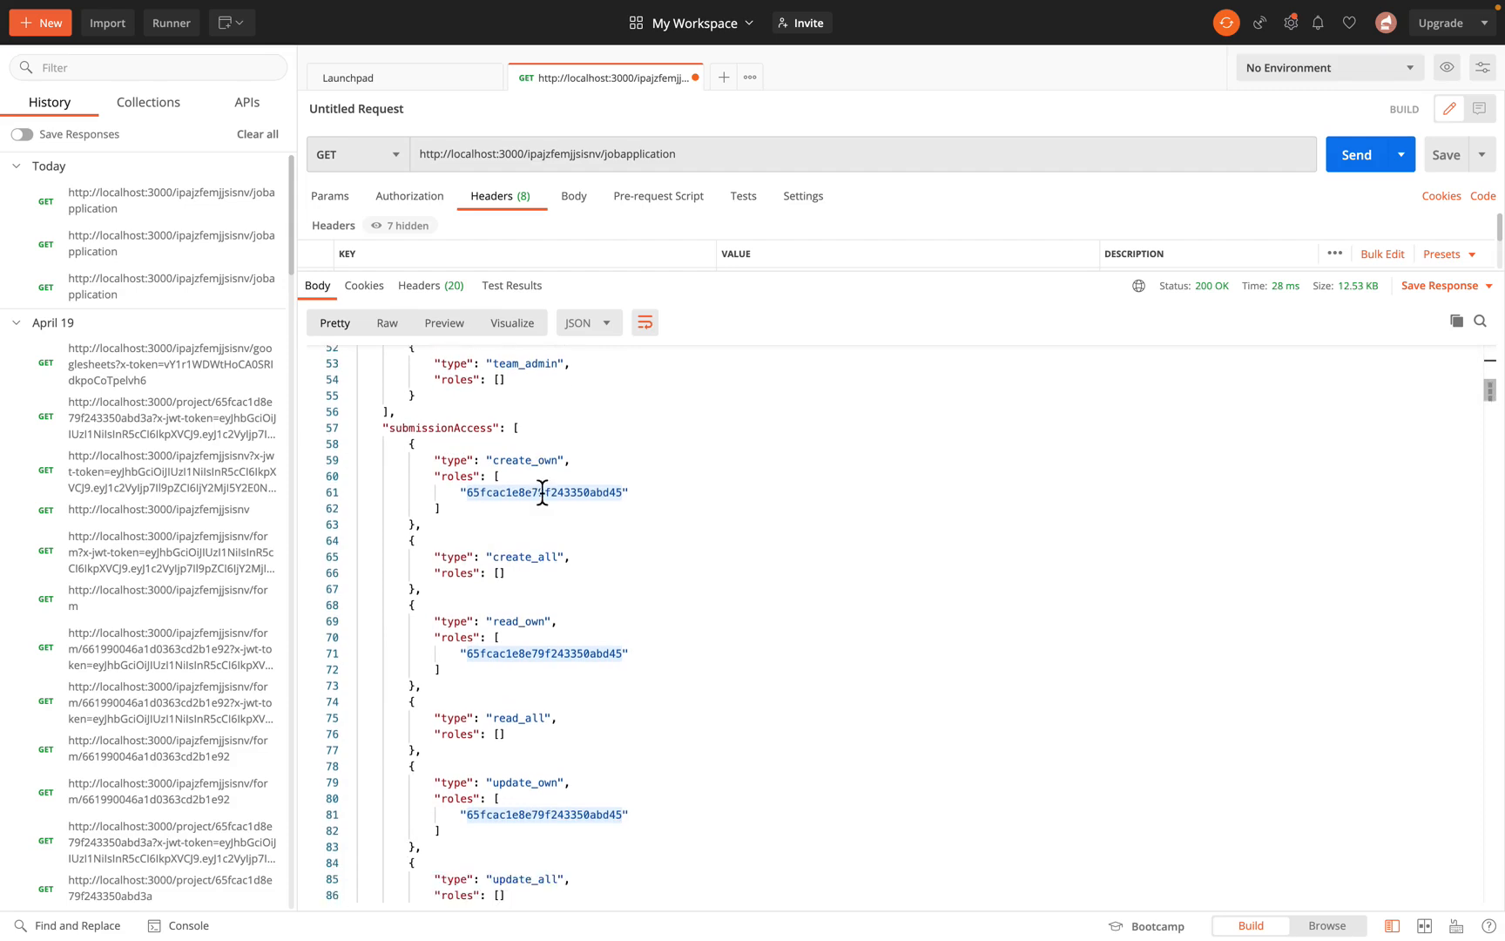
{"action": "double_click", "coordinate": [545, 495]}
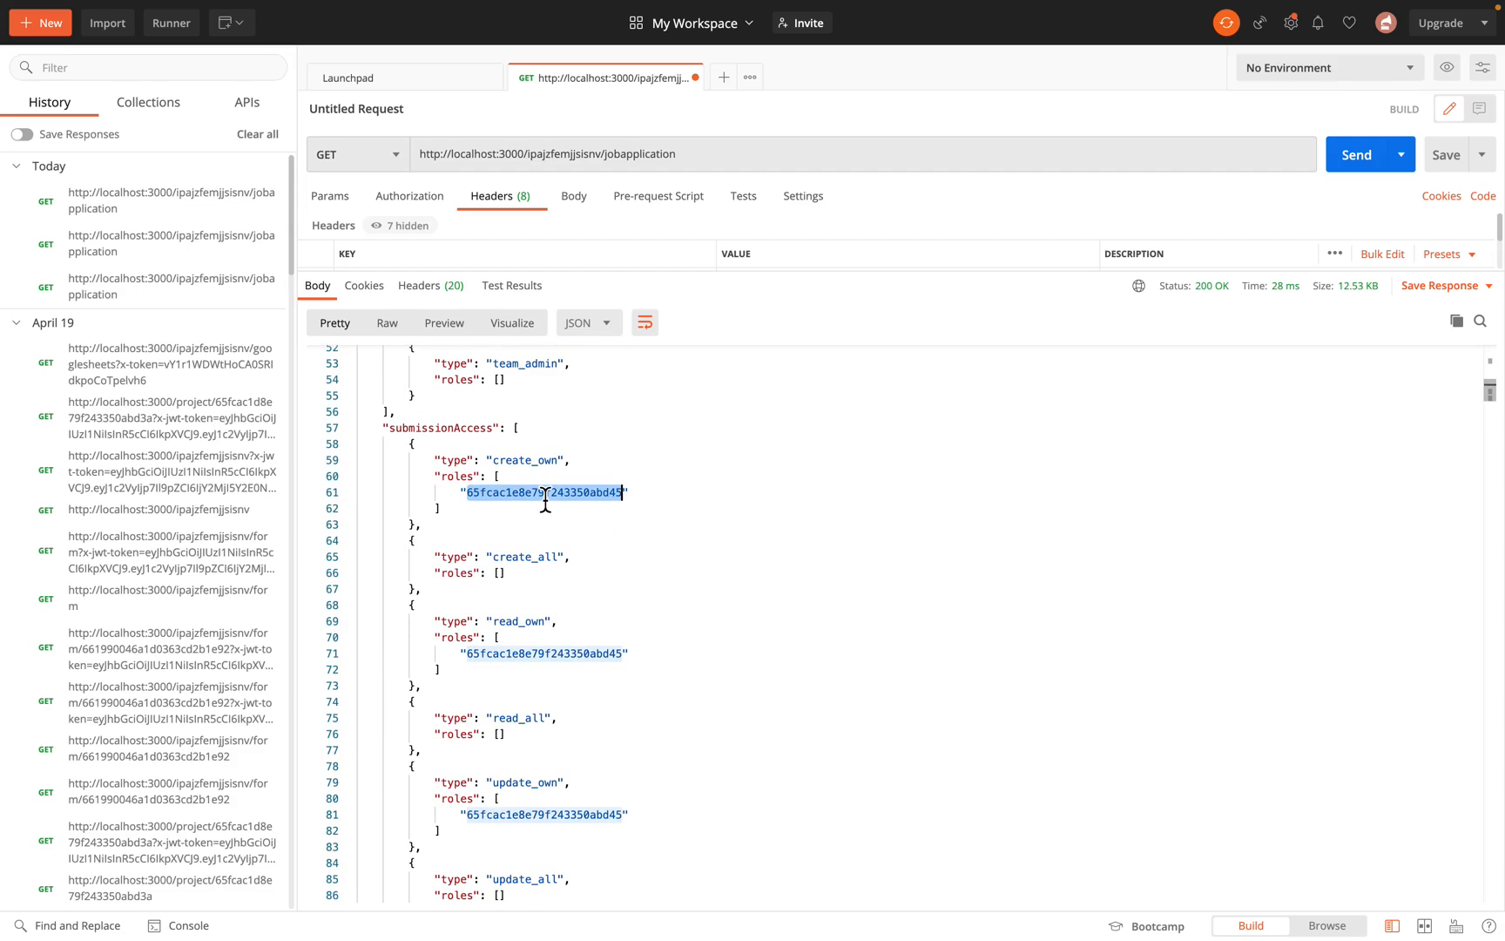
{"action": "double_click", "coordinate": [567, 654]}
{"action": "double_click", "coordinate": [563, 815]}
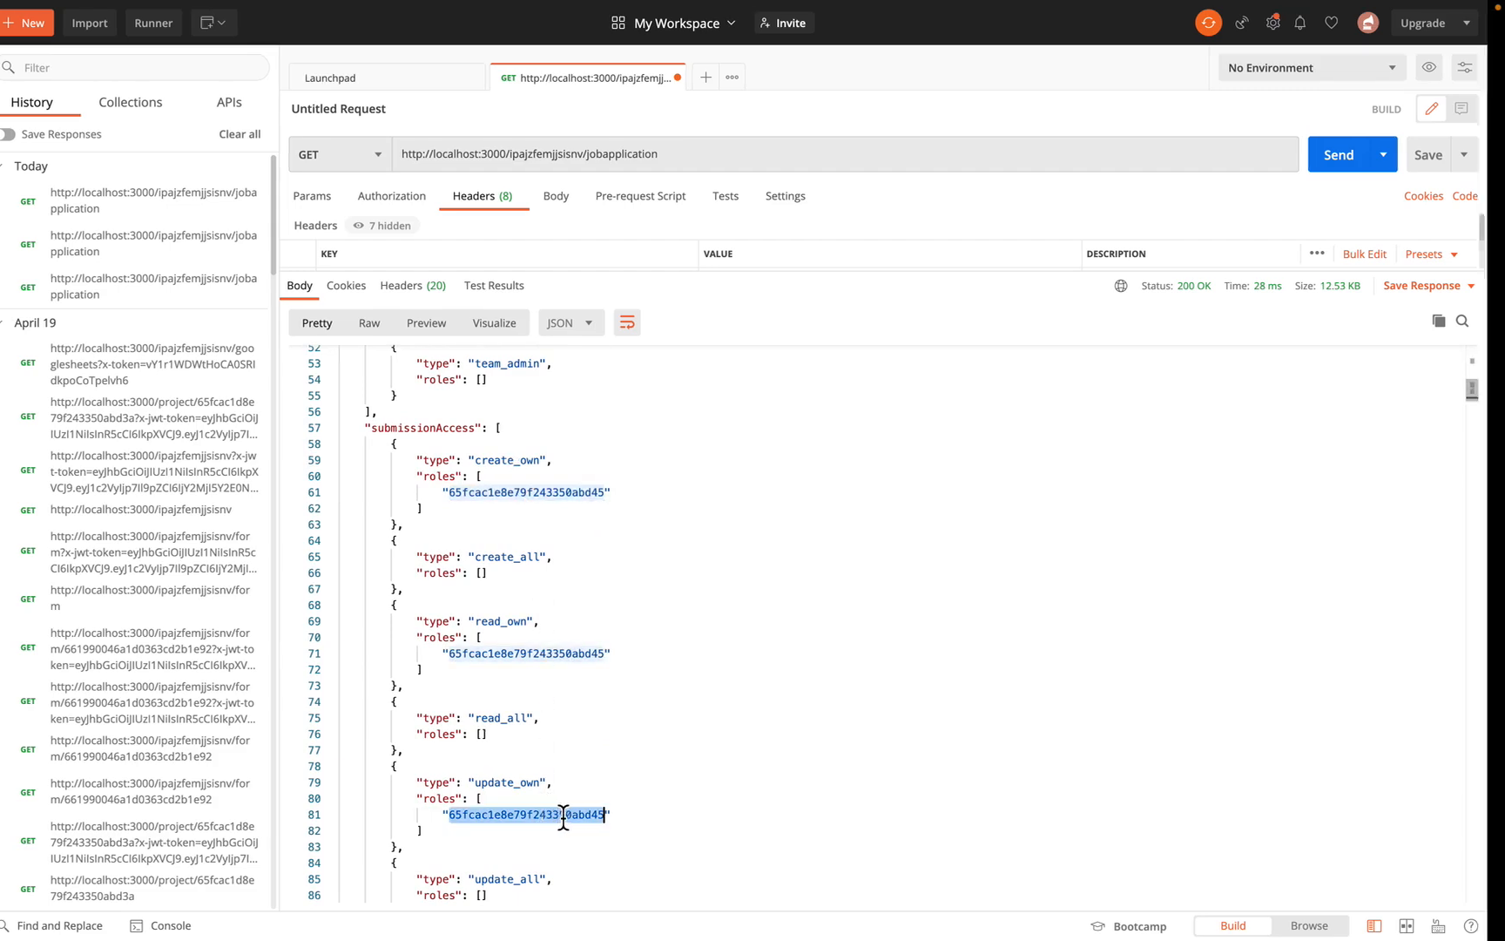
{"action": "key", "text": "ctrl+Right"}
Step: Grant Administrator Create All and Read All Submissions
{"action": "scroll", "coordinate": [675, 334], "scroll_direction": "down", "scroll_amount": 1}
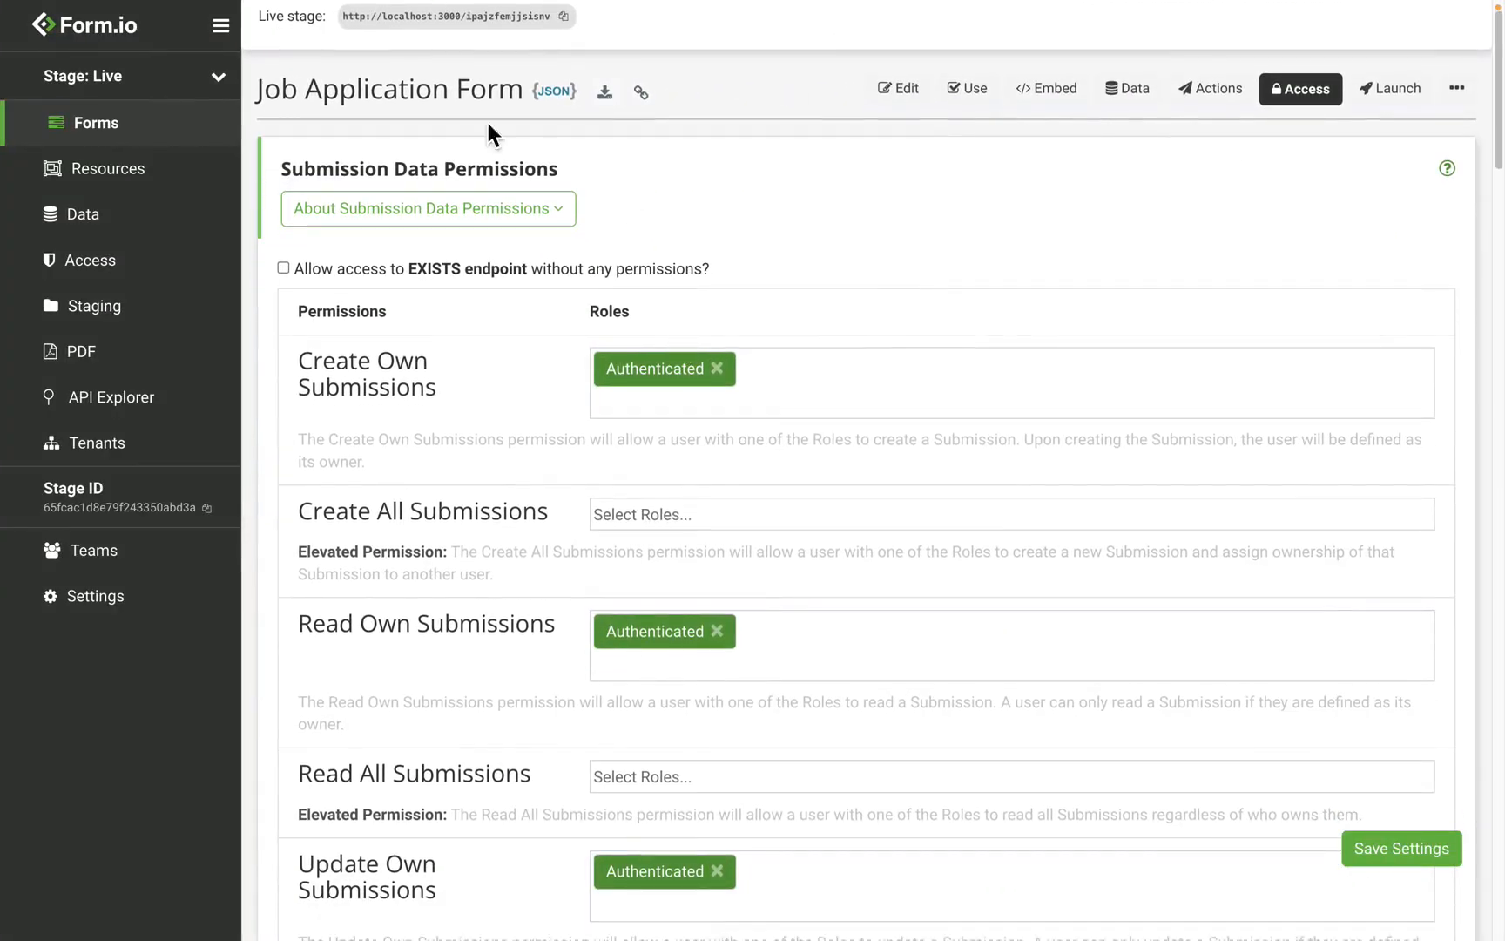
{"action": "scroll", "coordinate": [702, 261], "scroll_direction": "down", "scroll_amount": 3}
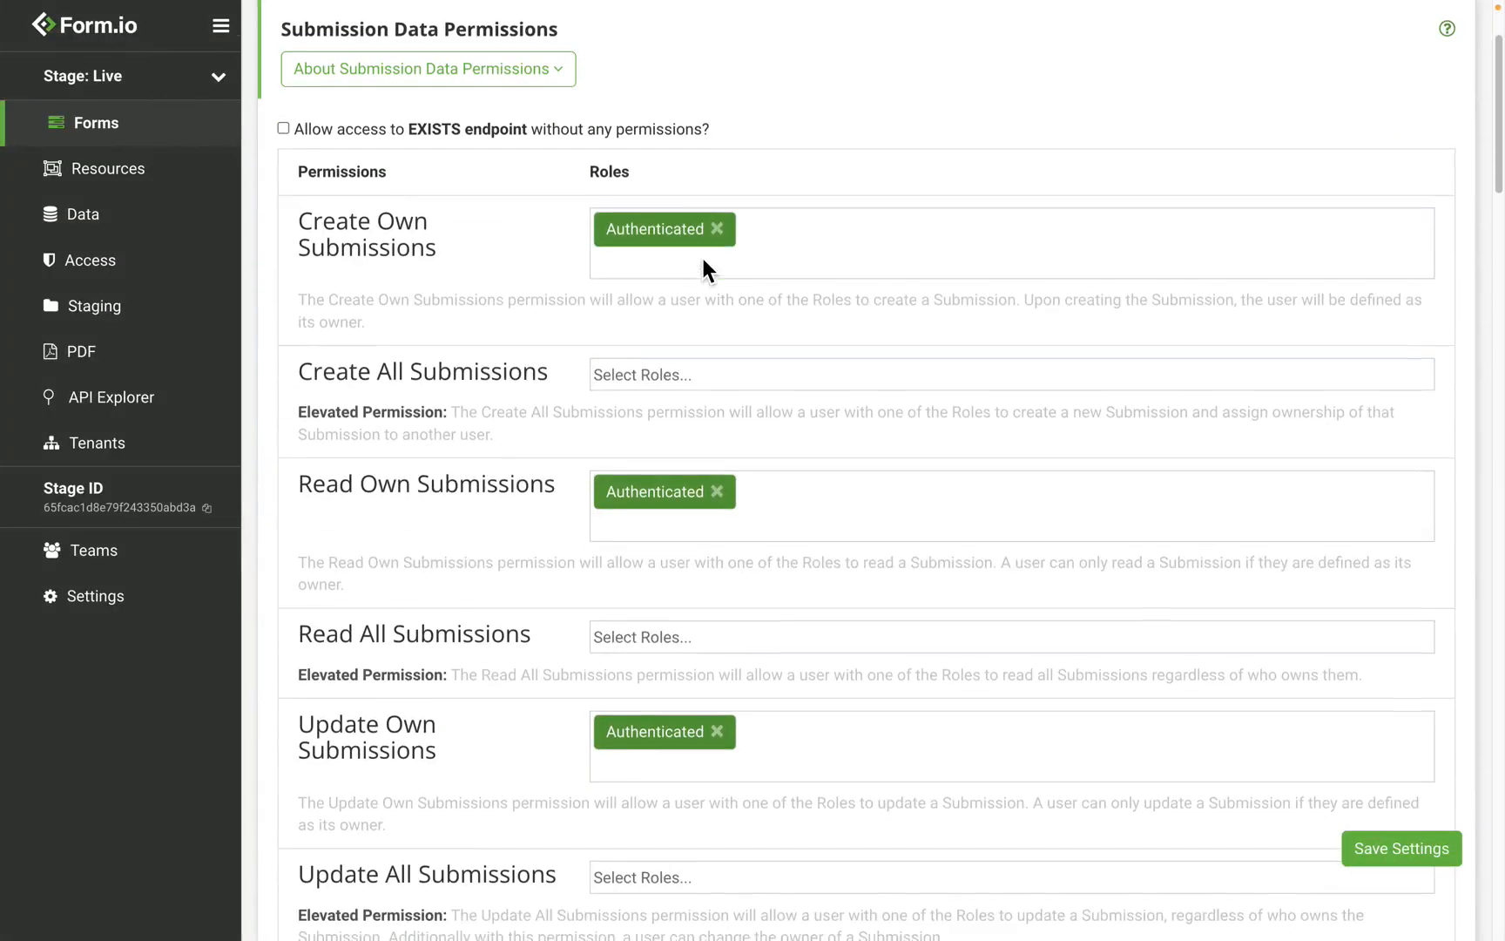
{"action": "scroll", "coordinate": [701, 254], "scroll_direction": "down", "scroll_amount": 14}
{"action": "scroll", "coordinate": [701, 254], "scroll_direction": "up", "scroll_amount": 17}
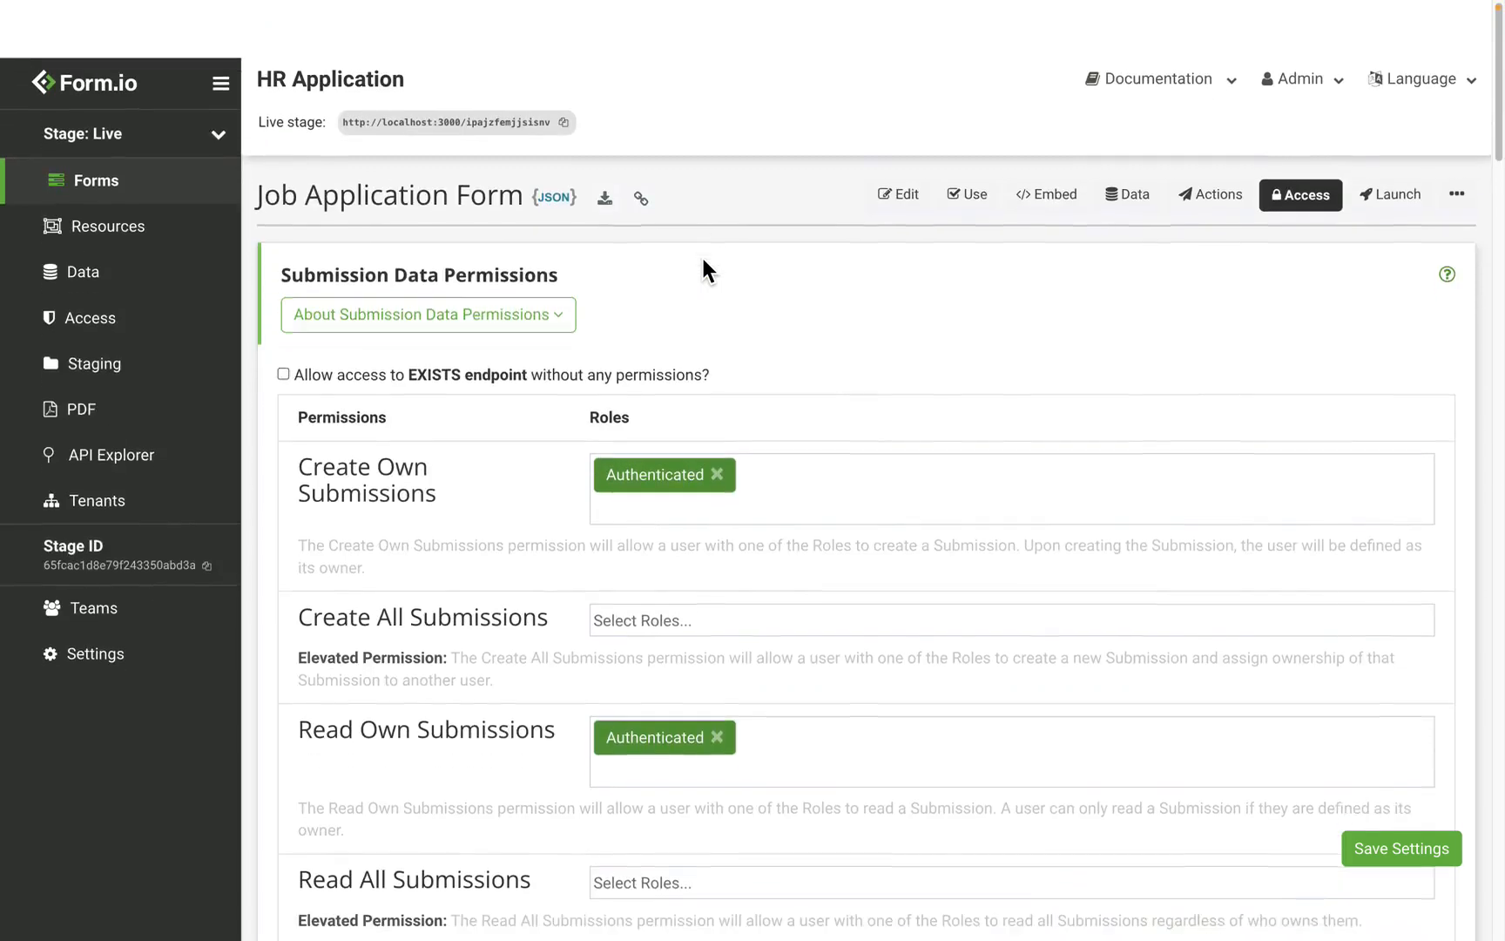
{"action": "scroll", "coordinate": [702, 259], "scroll_direction": "down", "scroll_amount": 1}
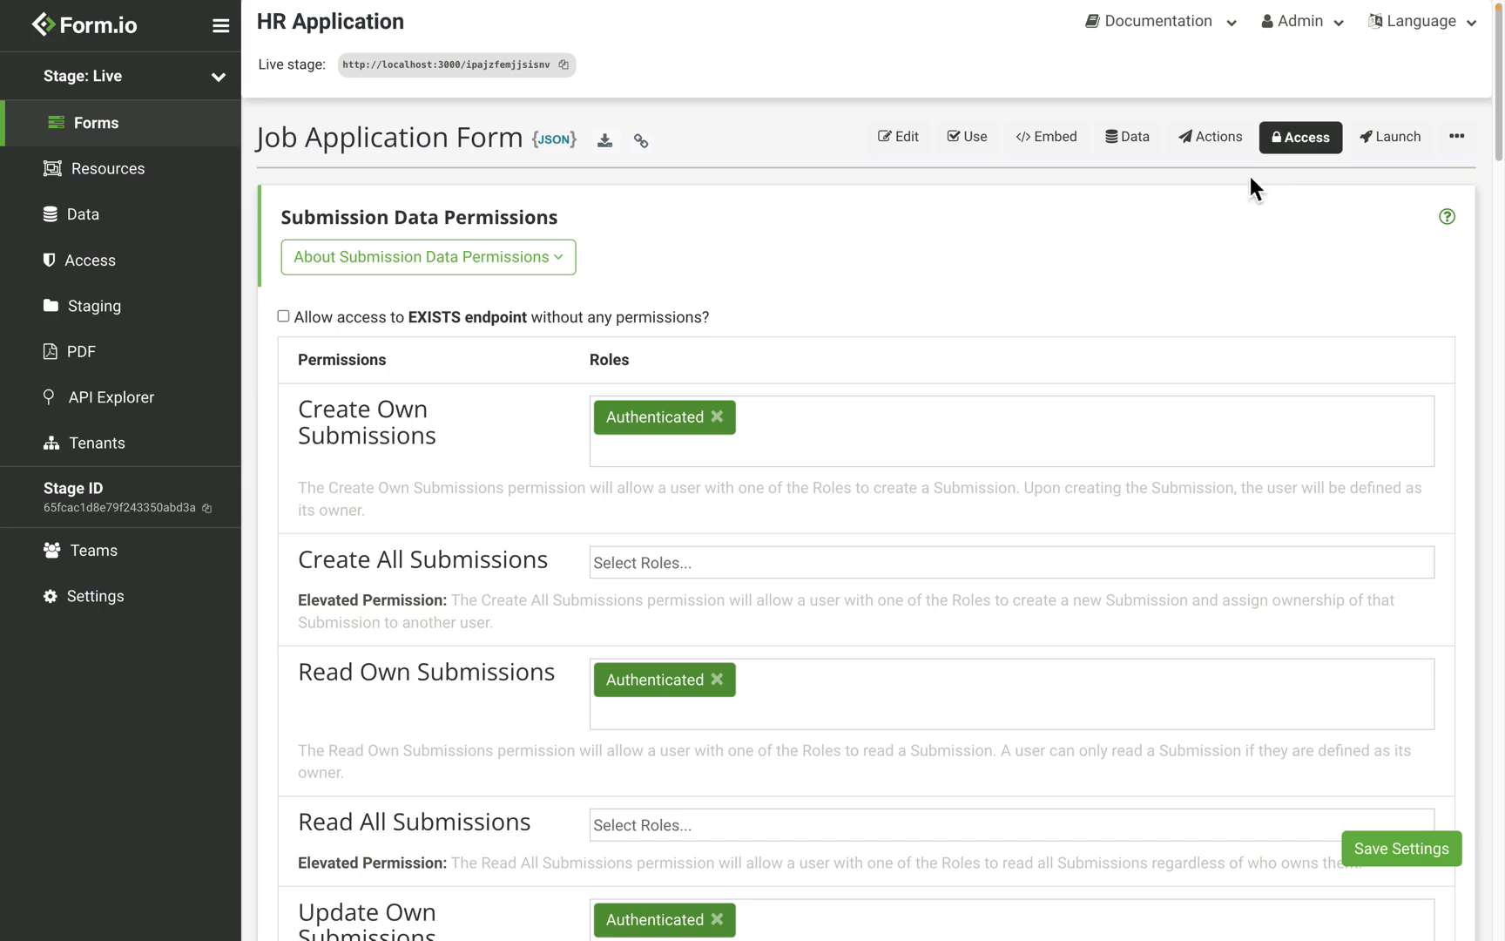
{"action": "left_click", "coordinate": [681, 562]}
{"action": "left_click", "coordinate": [698, 599]}
{"action": "scroll", "coordinate": [696, 597], "scroll_direction": "down", "scroll_amount": 3}
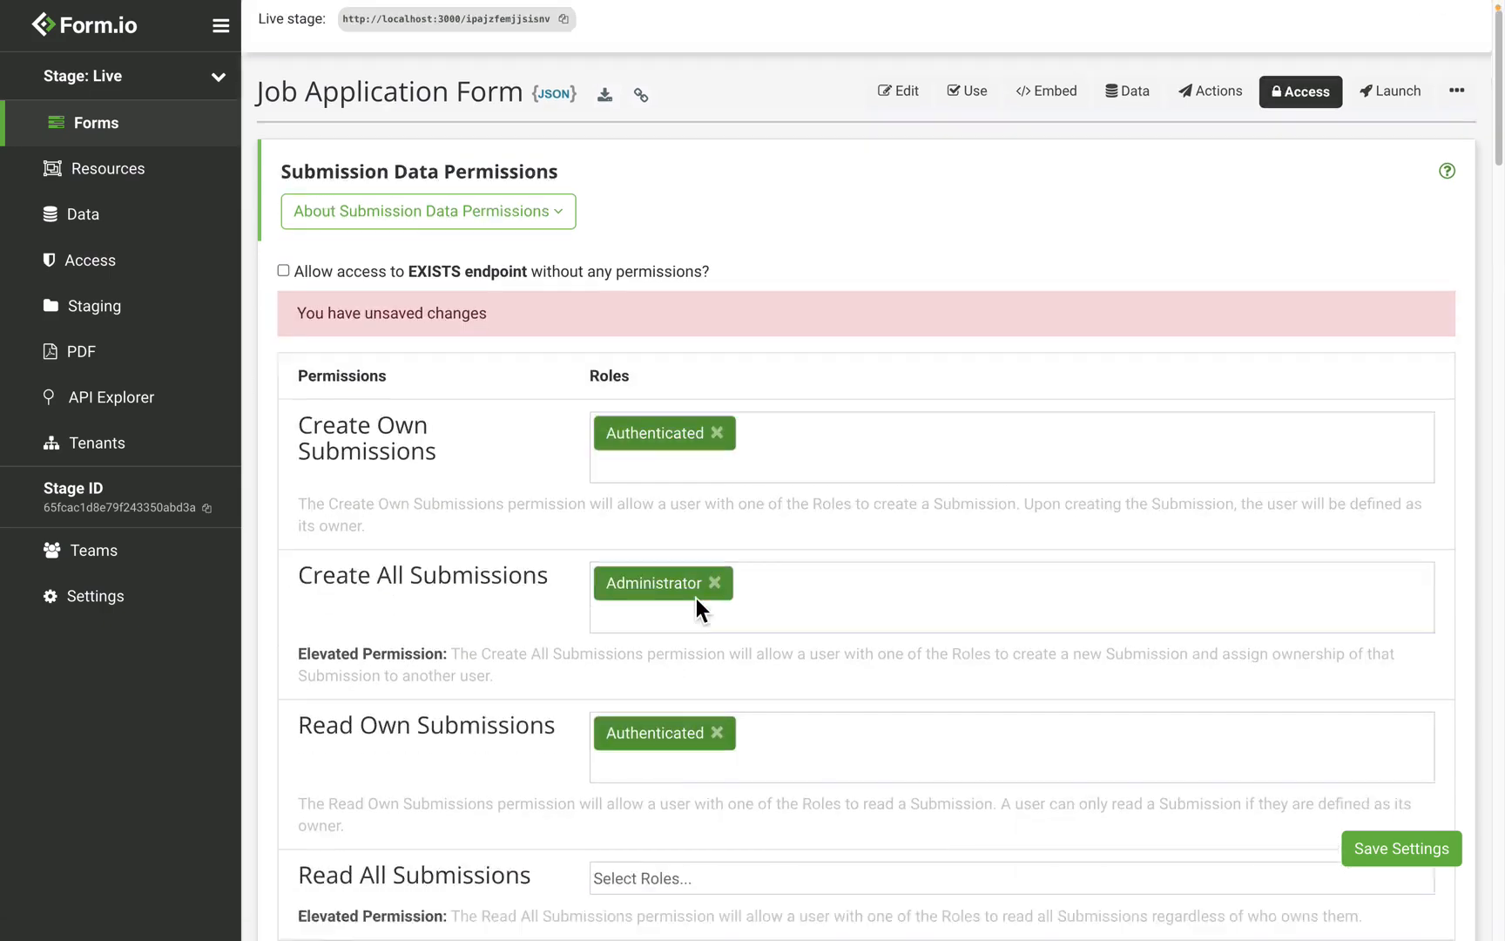
{"action": "scroll", "coordinate": [393, 408], "scroll_direction": "down", "scroll_amount": 2}
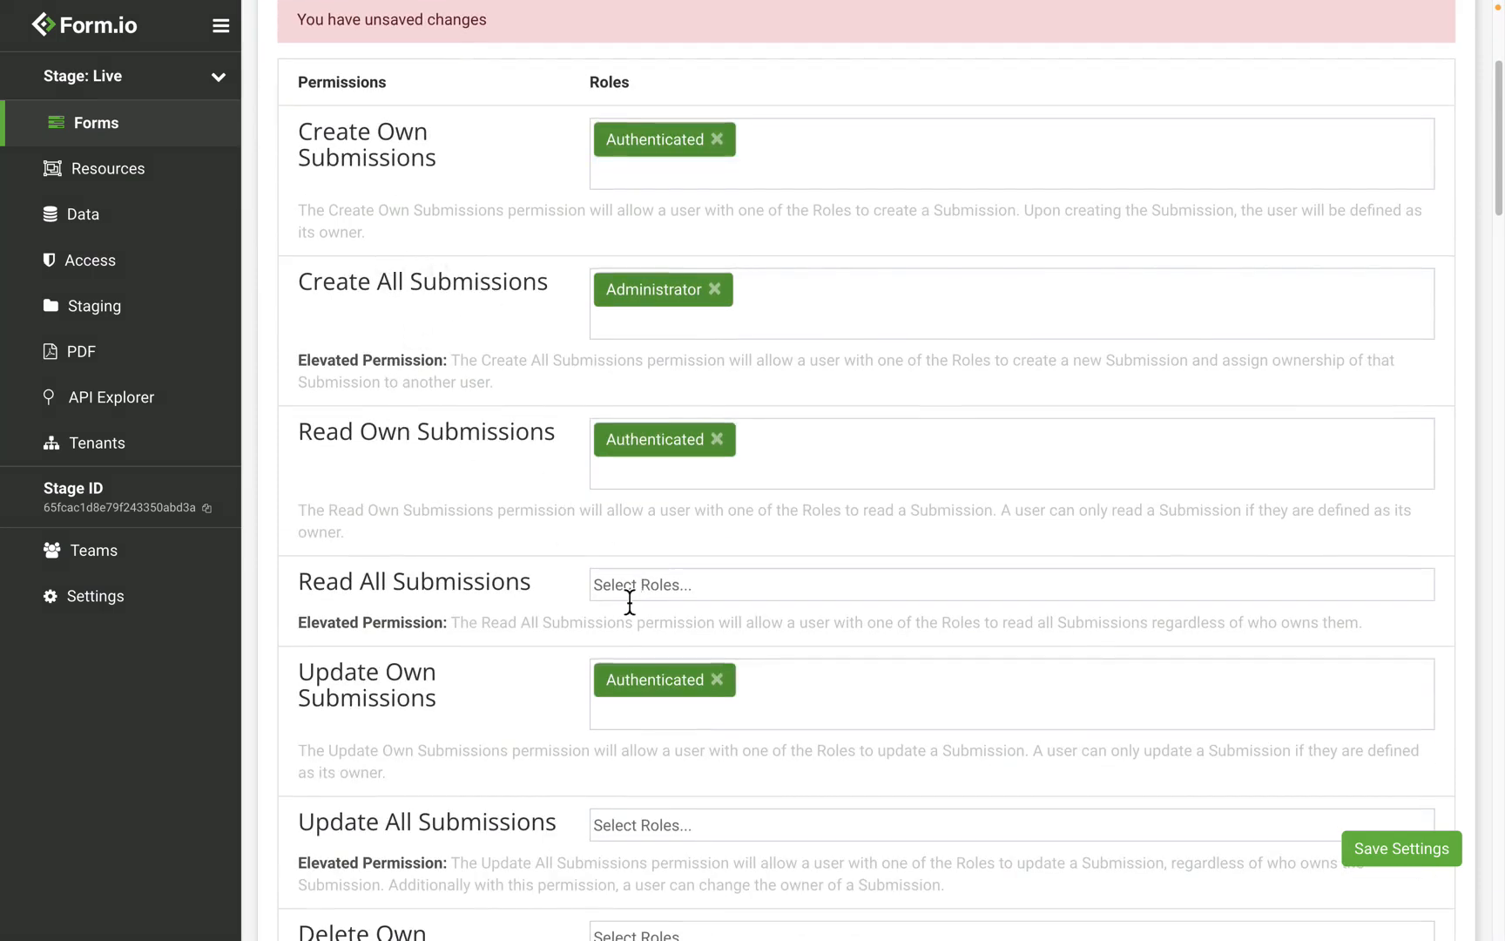
{"action": "left_click", "coordinate": [667, 592]}
{"action": "left_click", "coordinate": [676, 632]}
Step: Grant Administrator Update All and Delete All Submissions and save the settings
{"action": "scroll", "coordinate": [673, 629], "scroll_direction": "down", "scroll_amount": 3}
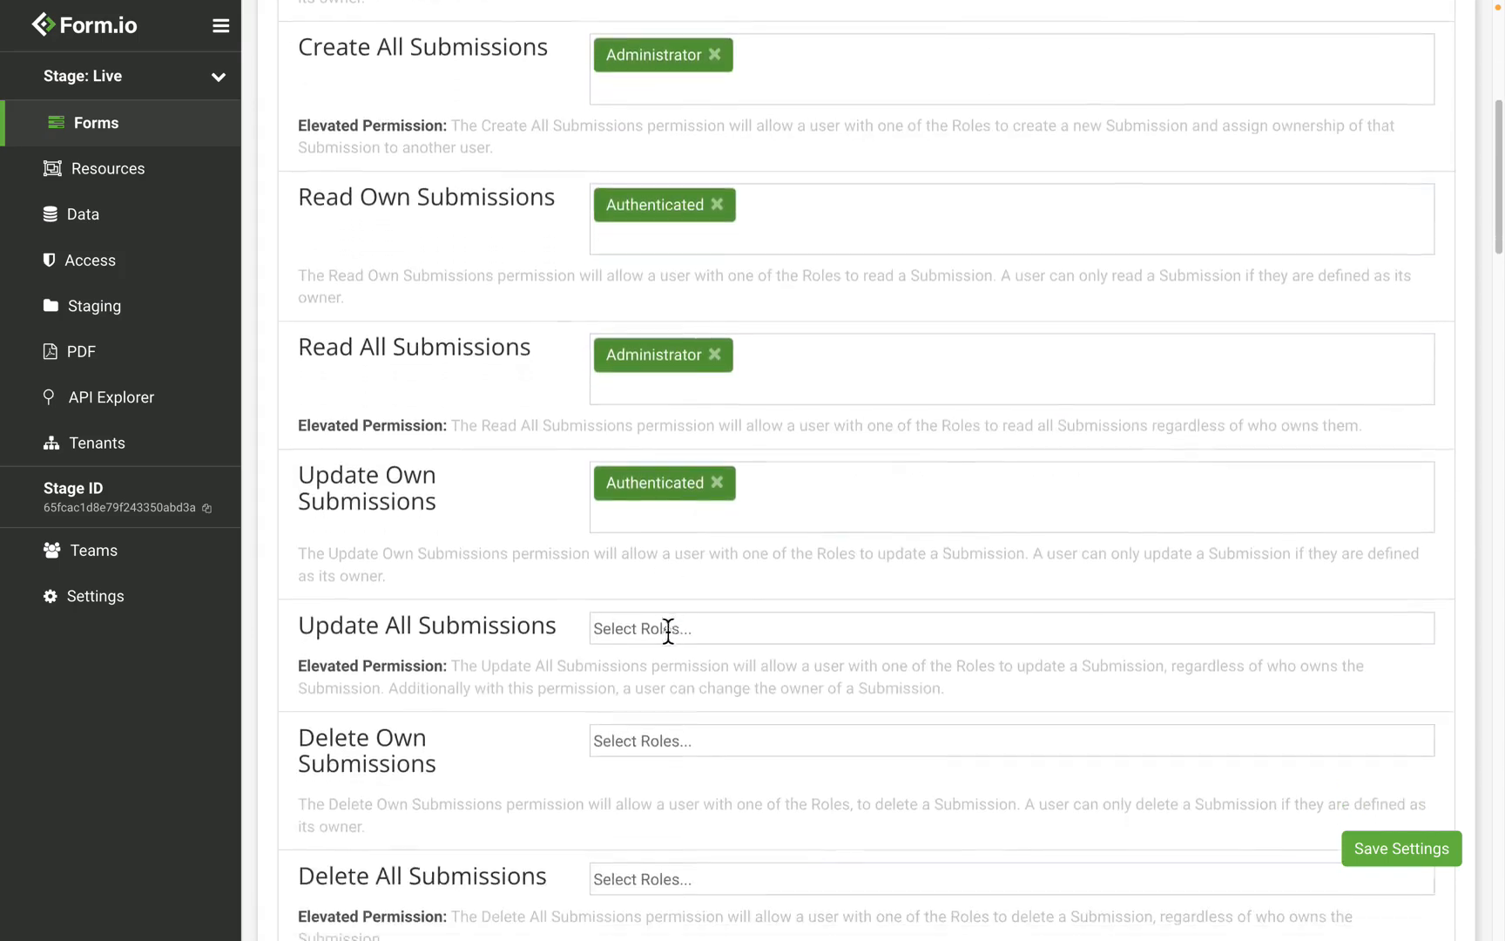
{"action": "left_click", "coordinate": [668, 628]}
{"action": "left_click", "coordinate": [649, 667]}
{"action": "scroll", "coordinate": [646, 673], "scroll_direction": "down", "scroll_amount": 2}
{"action": "scroll", "coordinate": [646, 672], "scroll_direction": "down", "scroll_amount": 1}
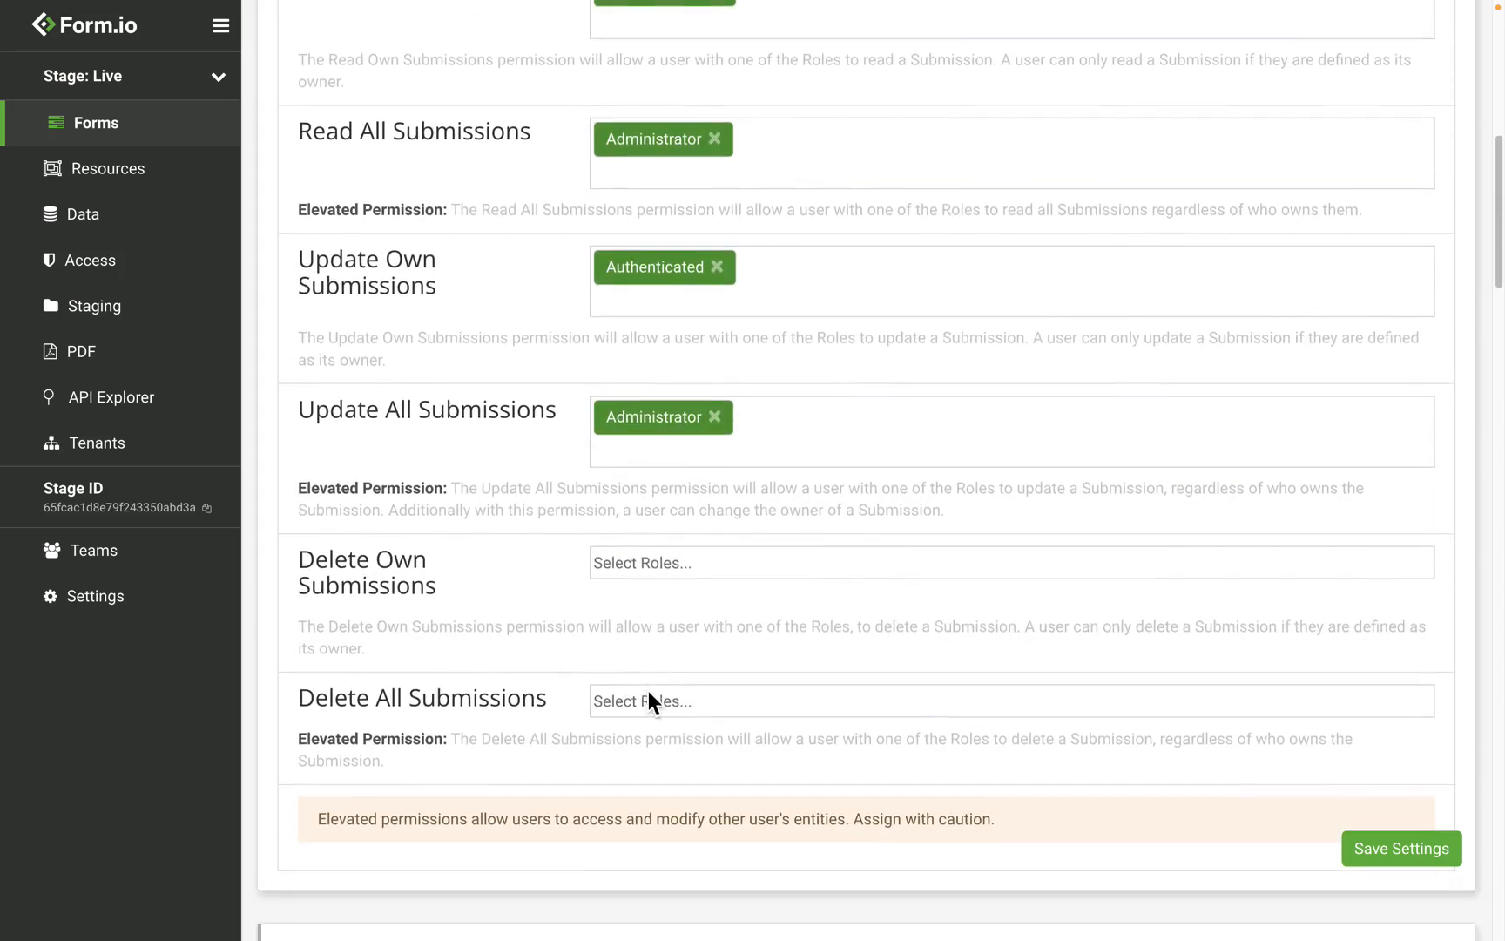
{"action": "left_click", "coordinate": [648, 699]}
{"action": "left_click", "coordinate": [663, 734]}
{"action": "left_click", "coordinate": [1446, 849]}
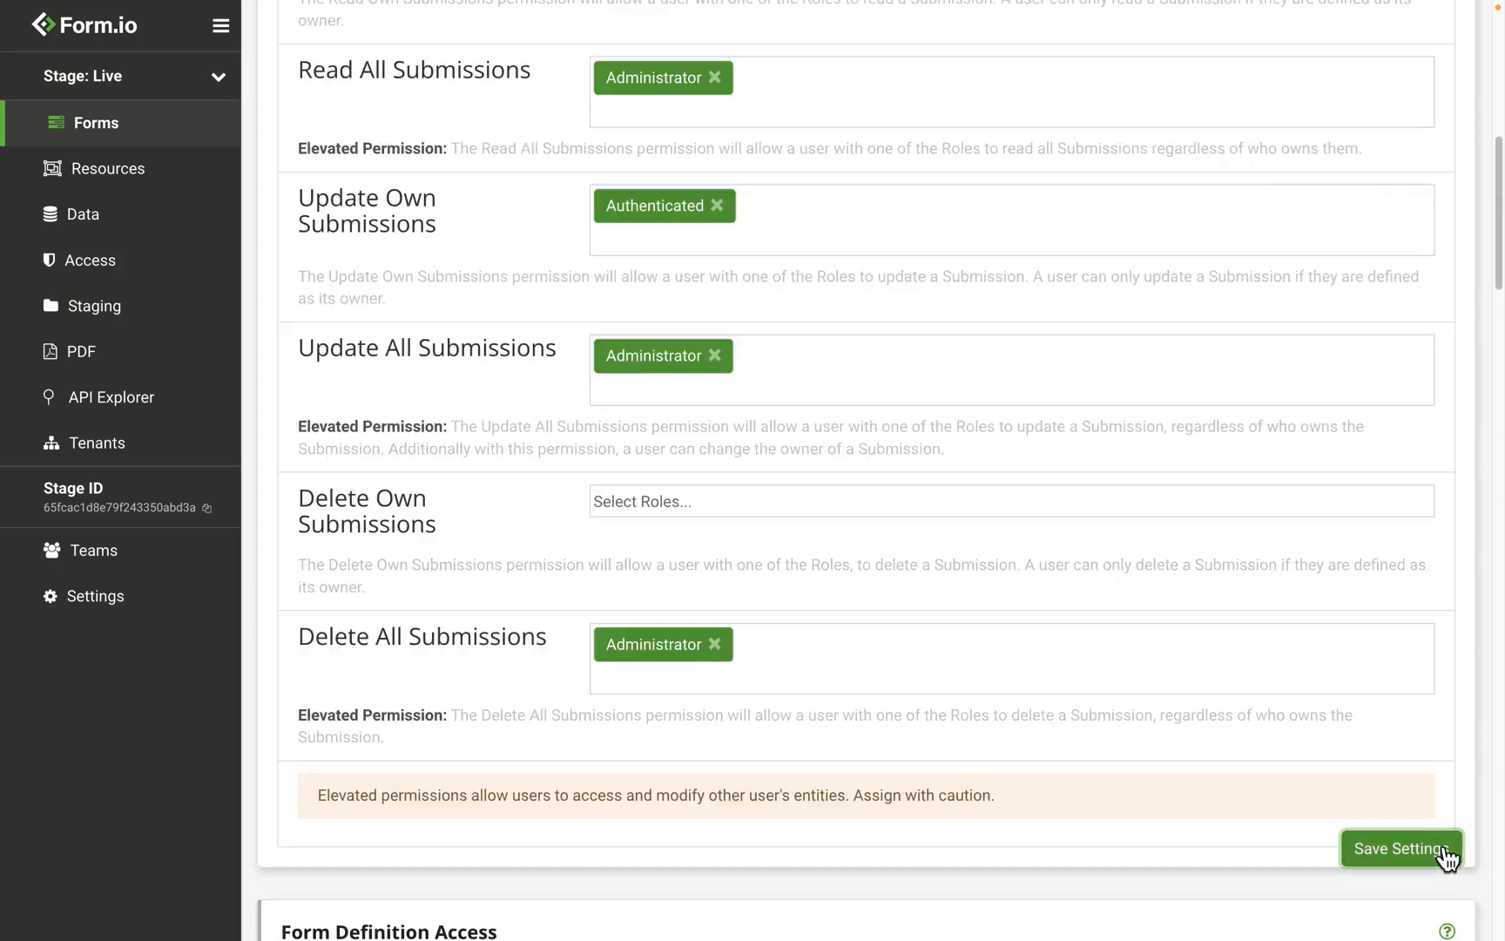
Step: Add Administrator to Read Form Definition and save the settings
{"action": "scroll", "coordinate": [865, 389], "scroll_direction": "up", "scroll_amount": 10}
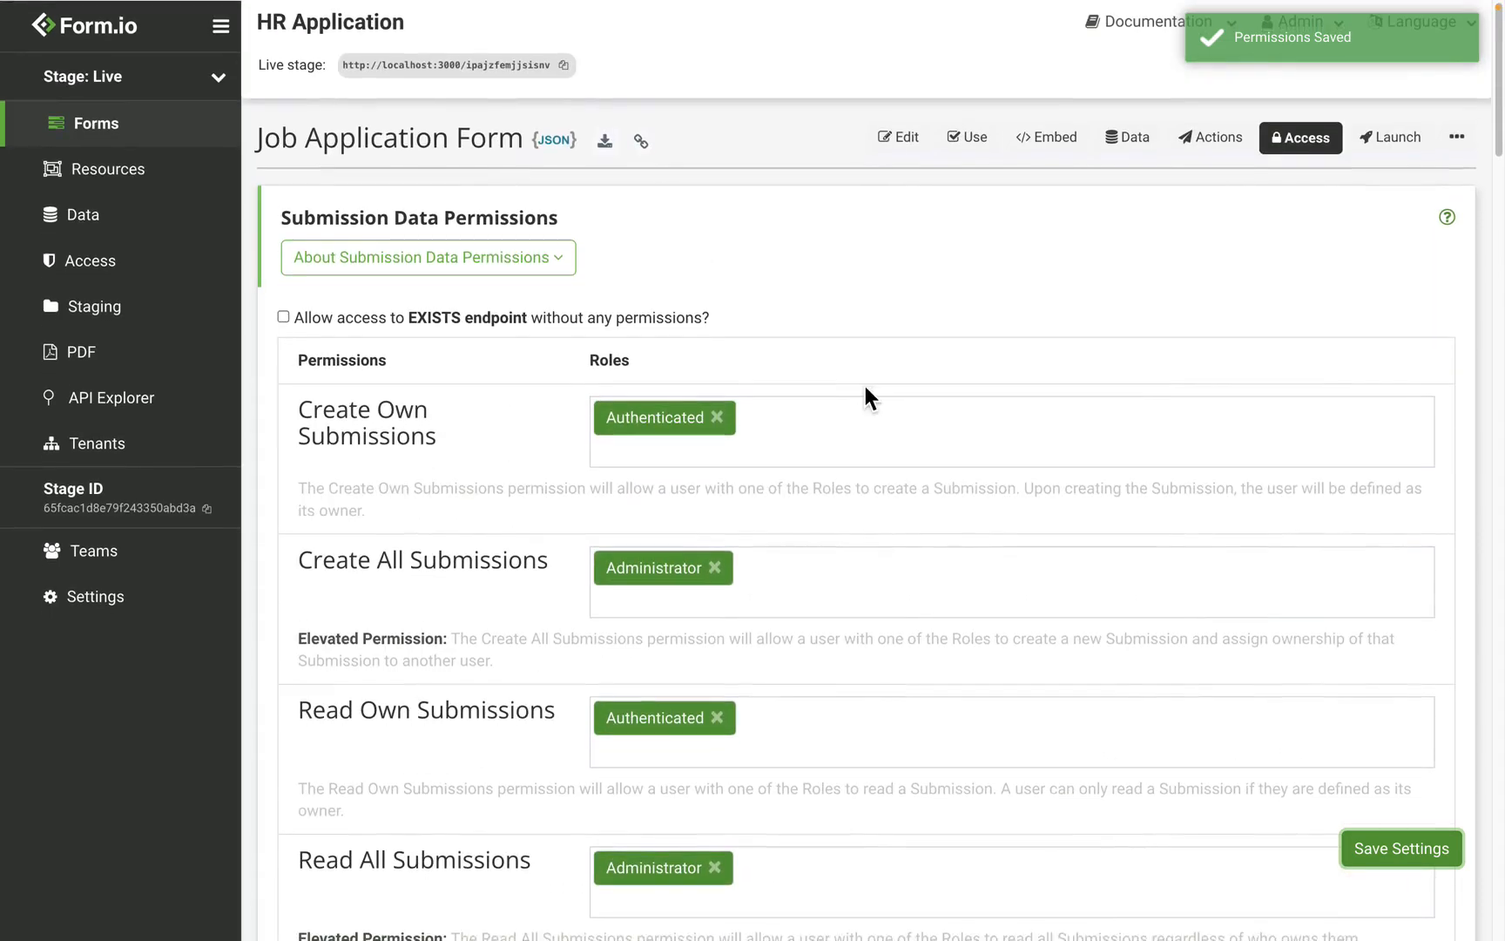
{"action": "scroll", "coordinate": [983, 529], "scroll_direction": "down", "scroll_amount": 10}
{"action": "scroll", "coordinate": [983, 529], "scroll_direction": "down", "scroll_amount": 3}
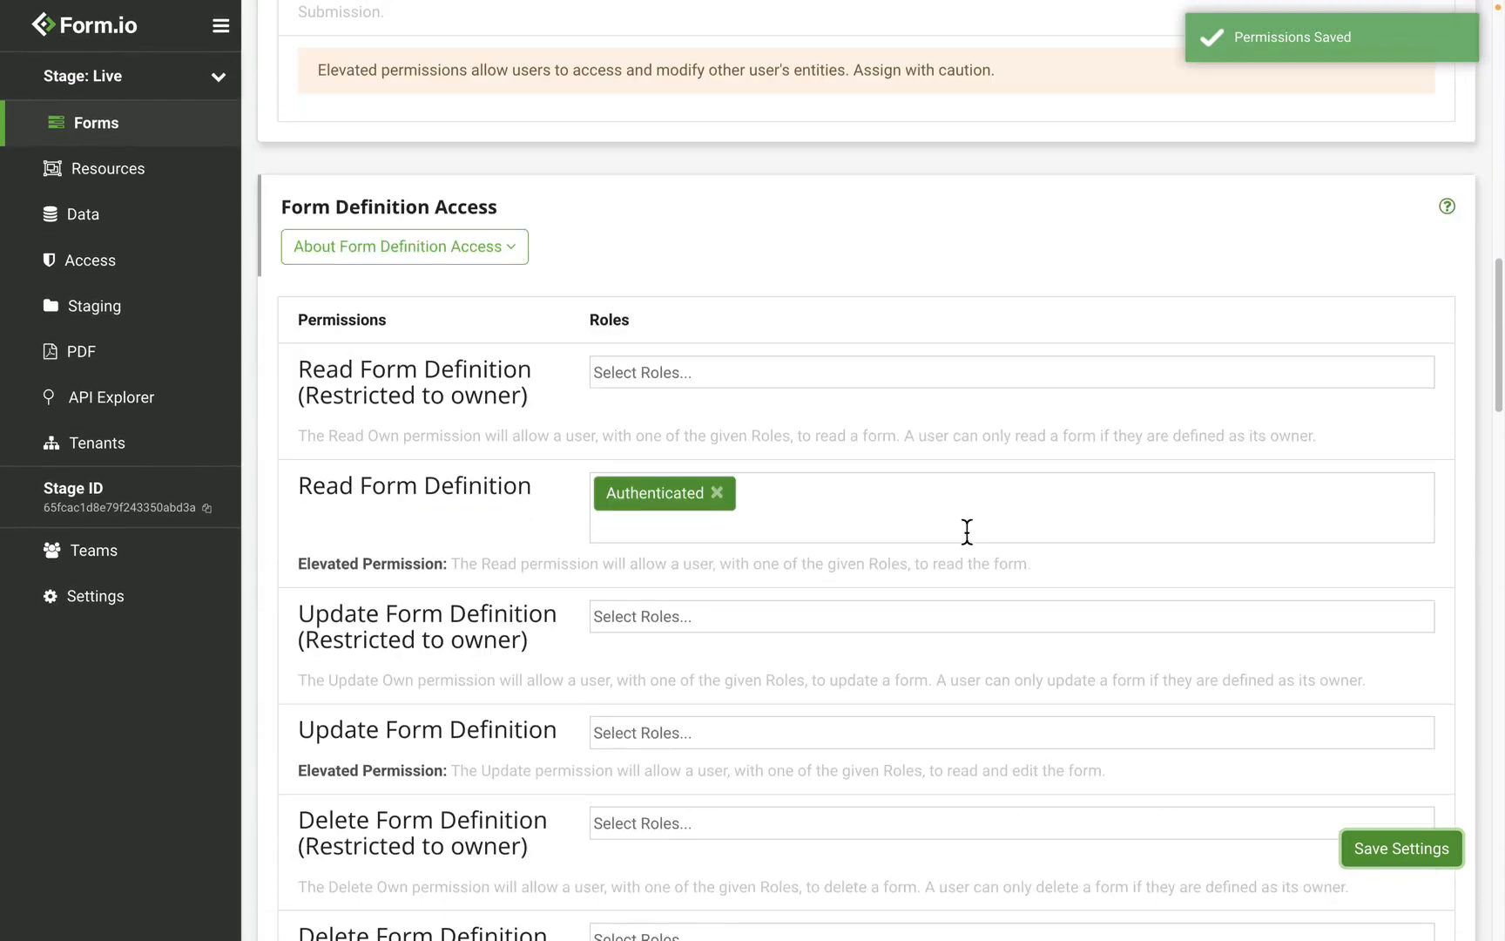
{"action": "left_click", "coordinate": [692, 545]}
{"action": "left_click", "coordinate": [692, 567]}
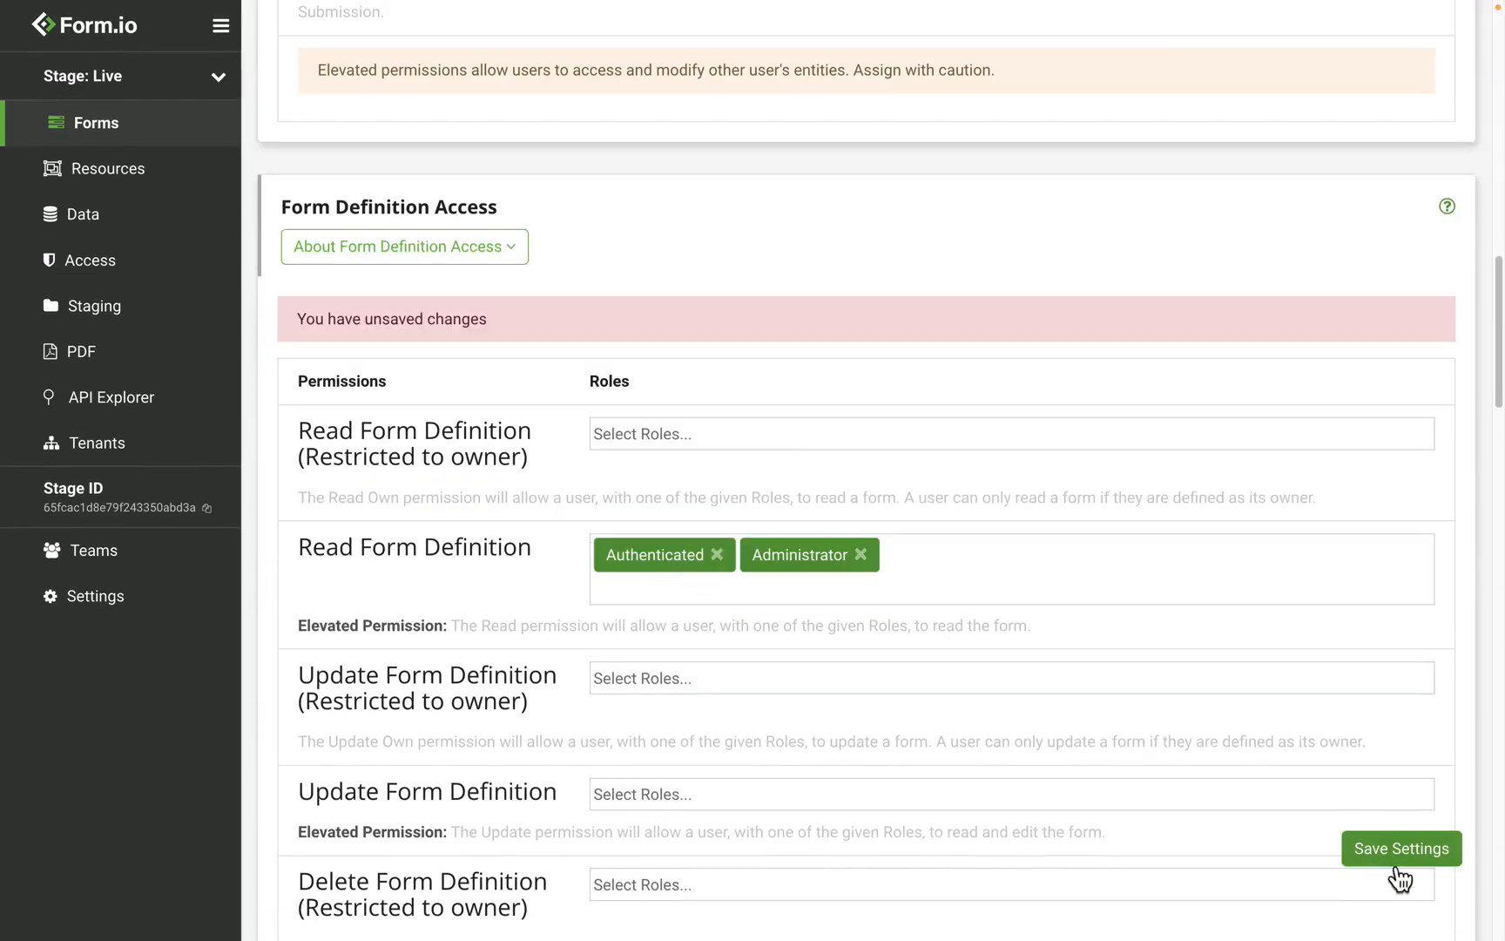
{"action": "left_click", "coordinate": [1371, 853]}
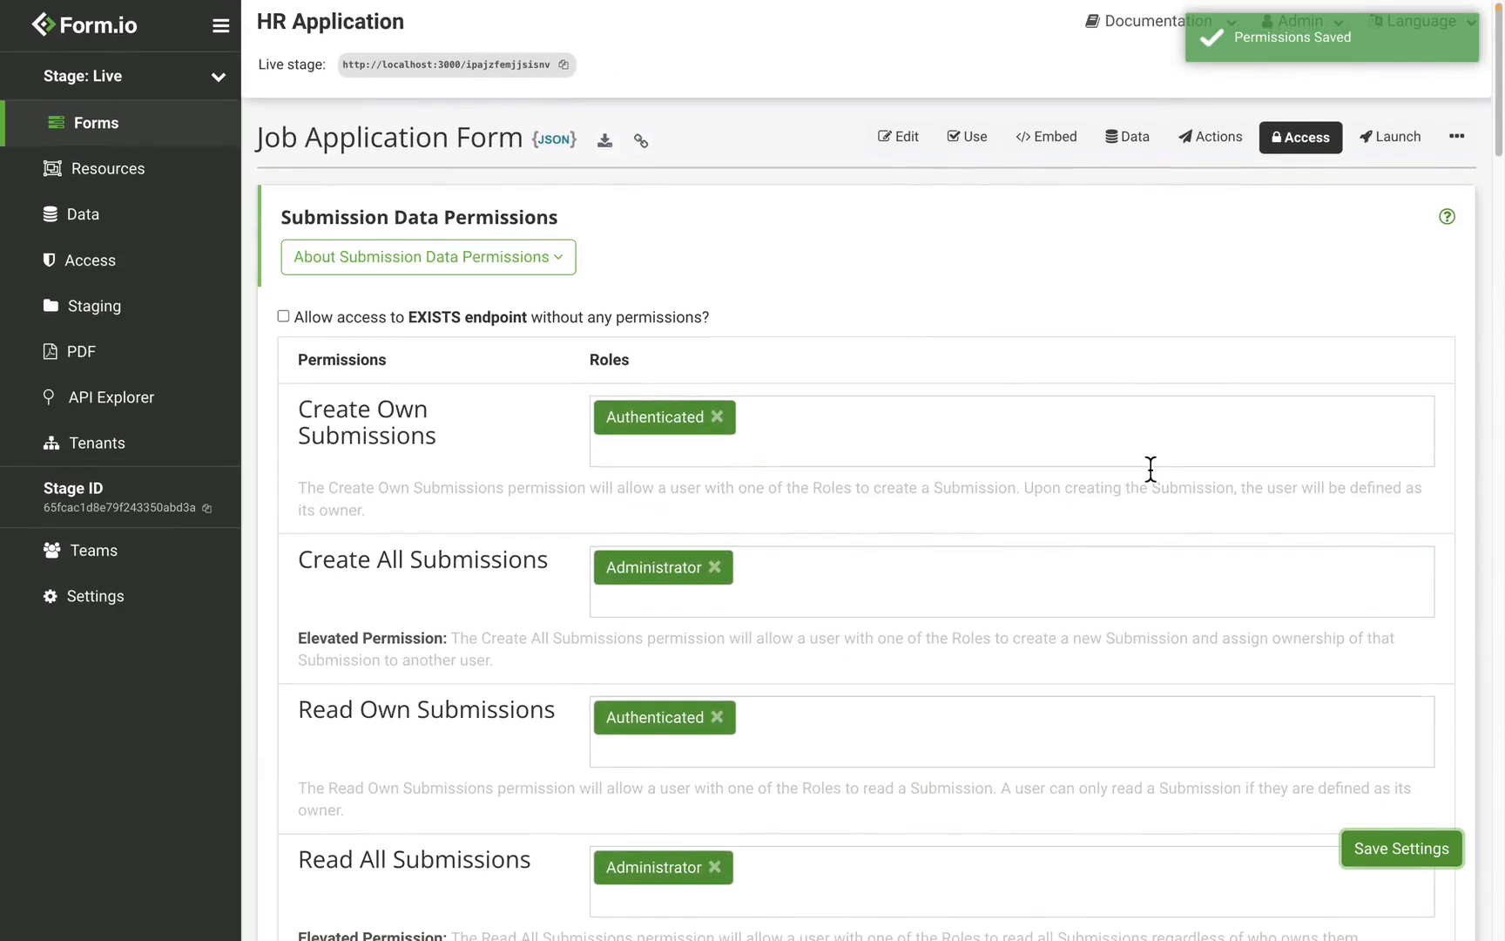
{"action": "key", "text": "ctrl+Left"}
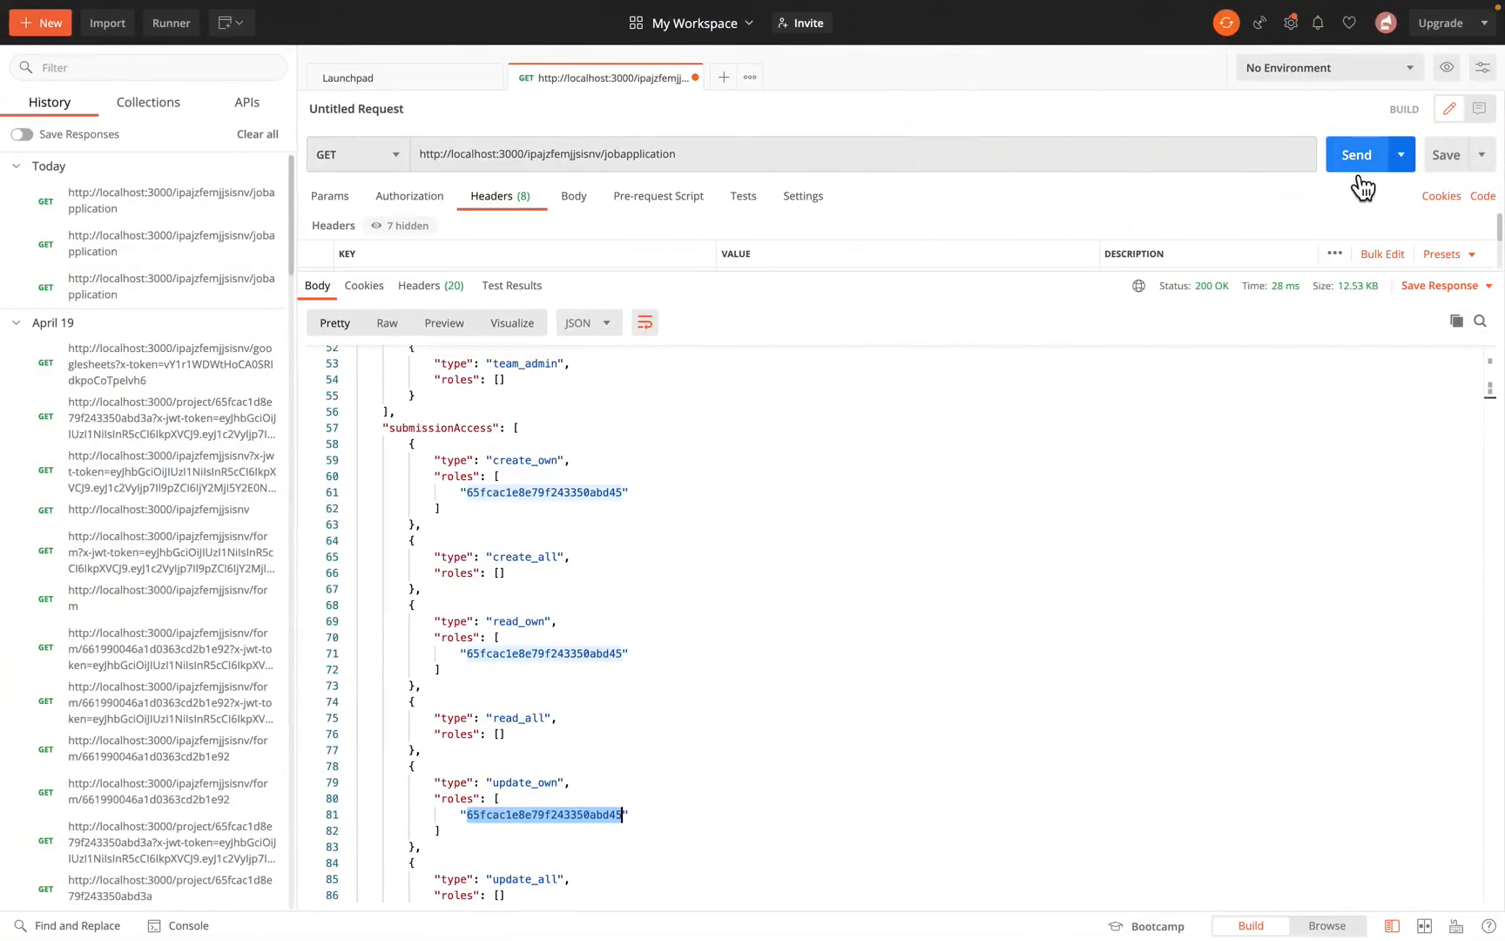
Step: Re-send GET jobapplication and compare role IDs under read_all, create_own and create_all
{"action": "left_click", "coordinate": [1363, 186]}
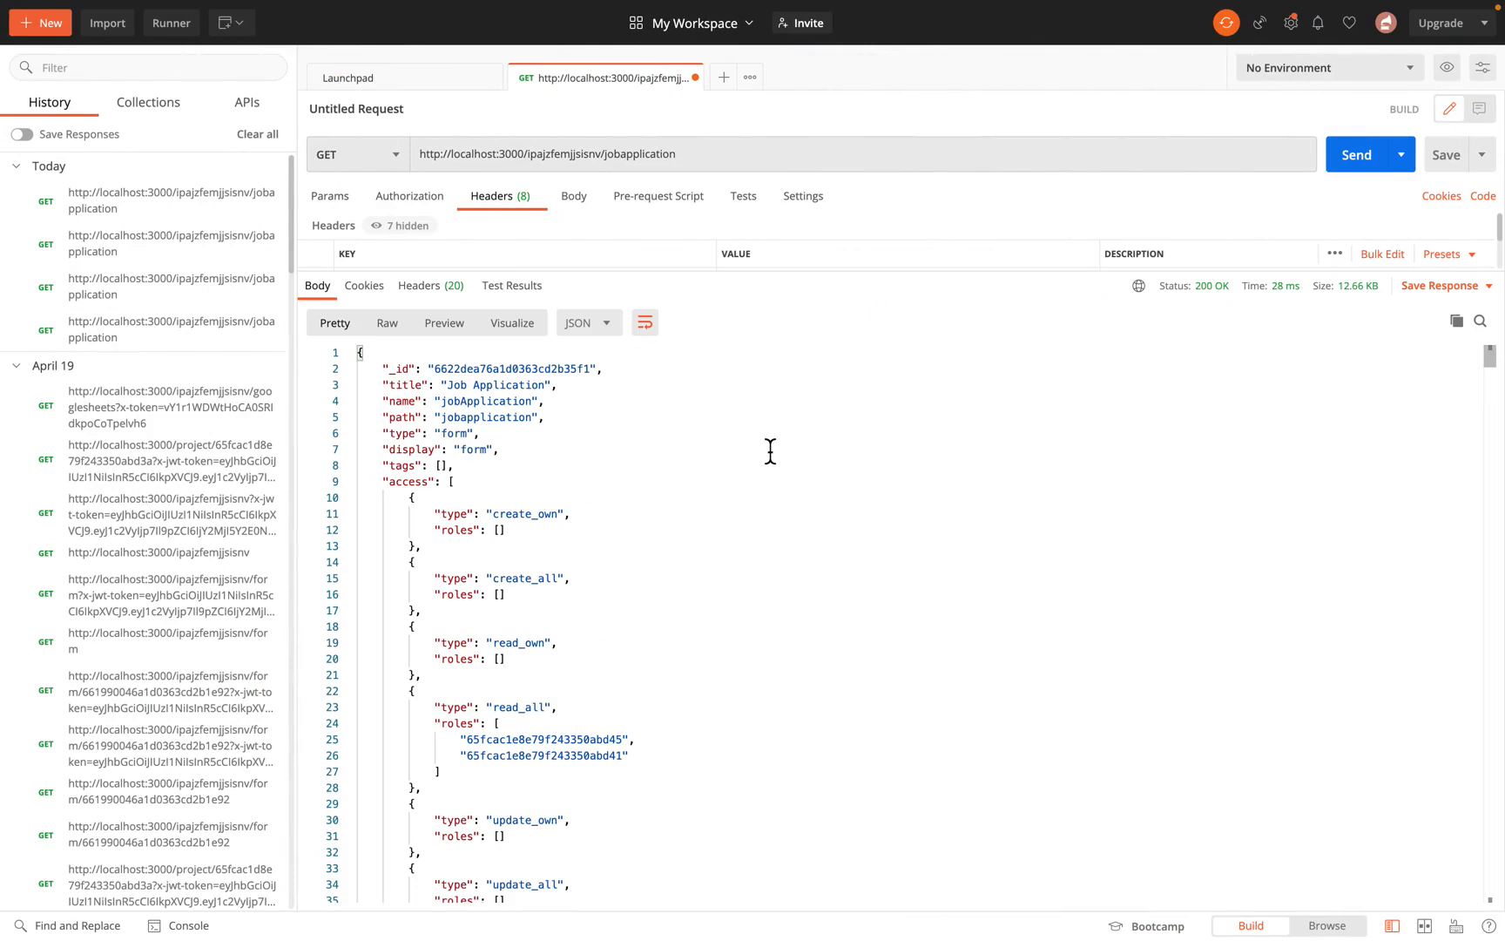
{"action": "scroll", "coordinate": [770, 450], "scroll_direction": "down", "scroll_amount": 2}
{"action": "double_click", "coordinate": [537, 546]}
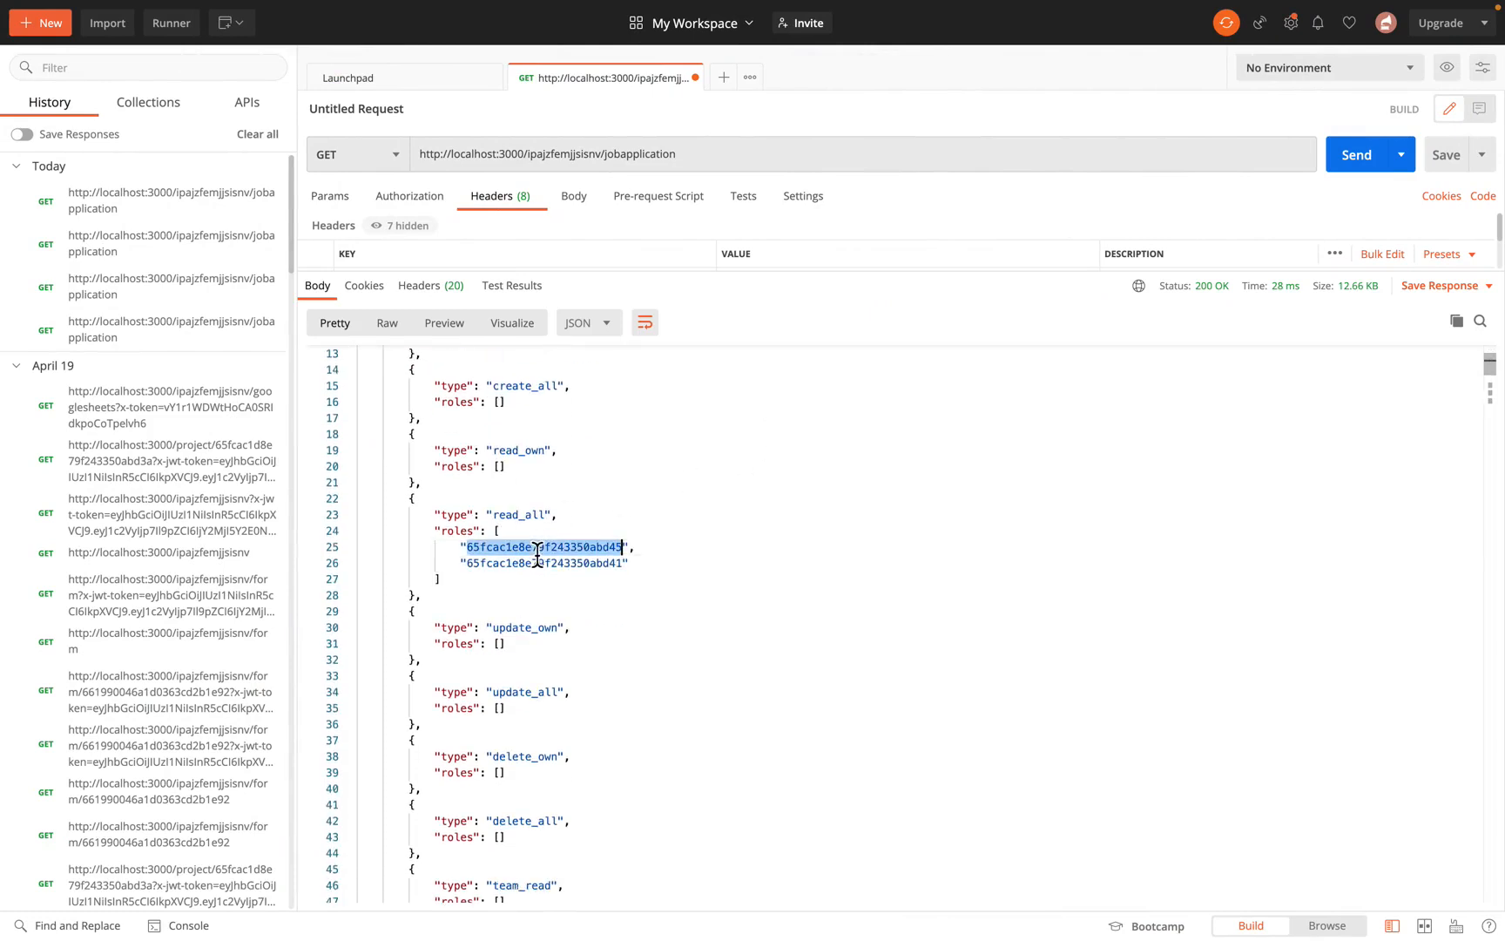
{"action": "double_click", "coordinate": [537, 563]}
{"action": "scroll", "coordinate": [538, 574], "scroll_direction": "down", "scroll_amount": 10}
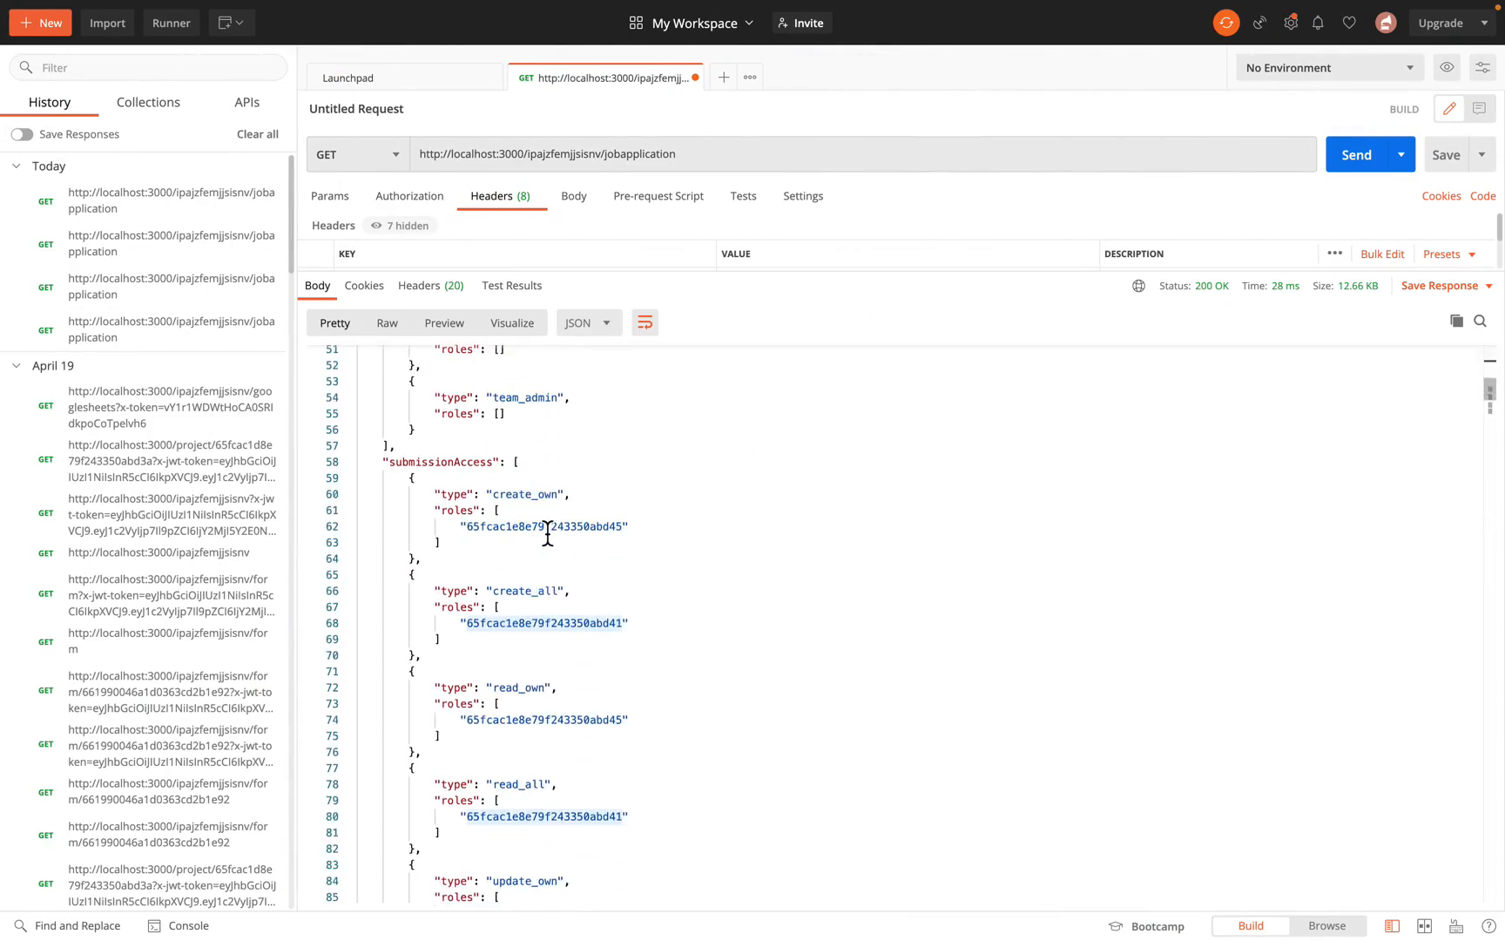
{"action": "double_click", "coordinate": [547, 528]}
{"action": "double_click", "coordinate": [560, 623]}
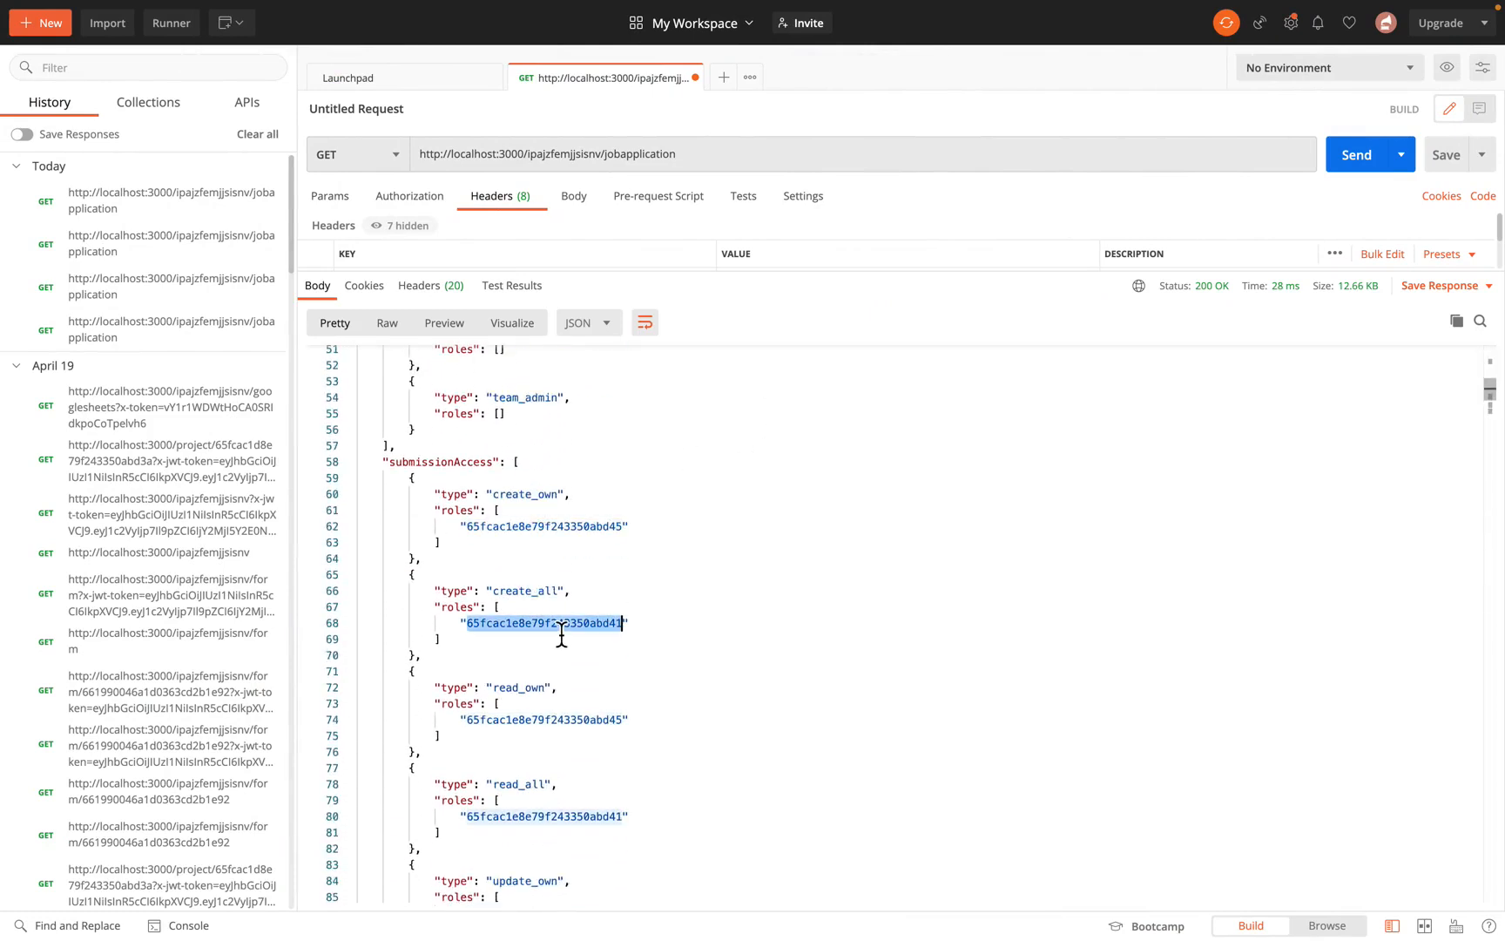
{"action": "scroll", "coordinate": [562, 636], "scroll_direction": "down", "scroll_amount": 3}
{"action": "double_click", "coordinate": [562, 629]}
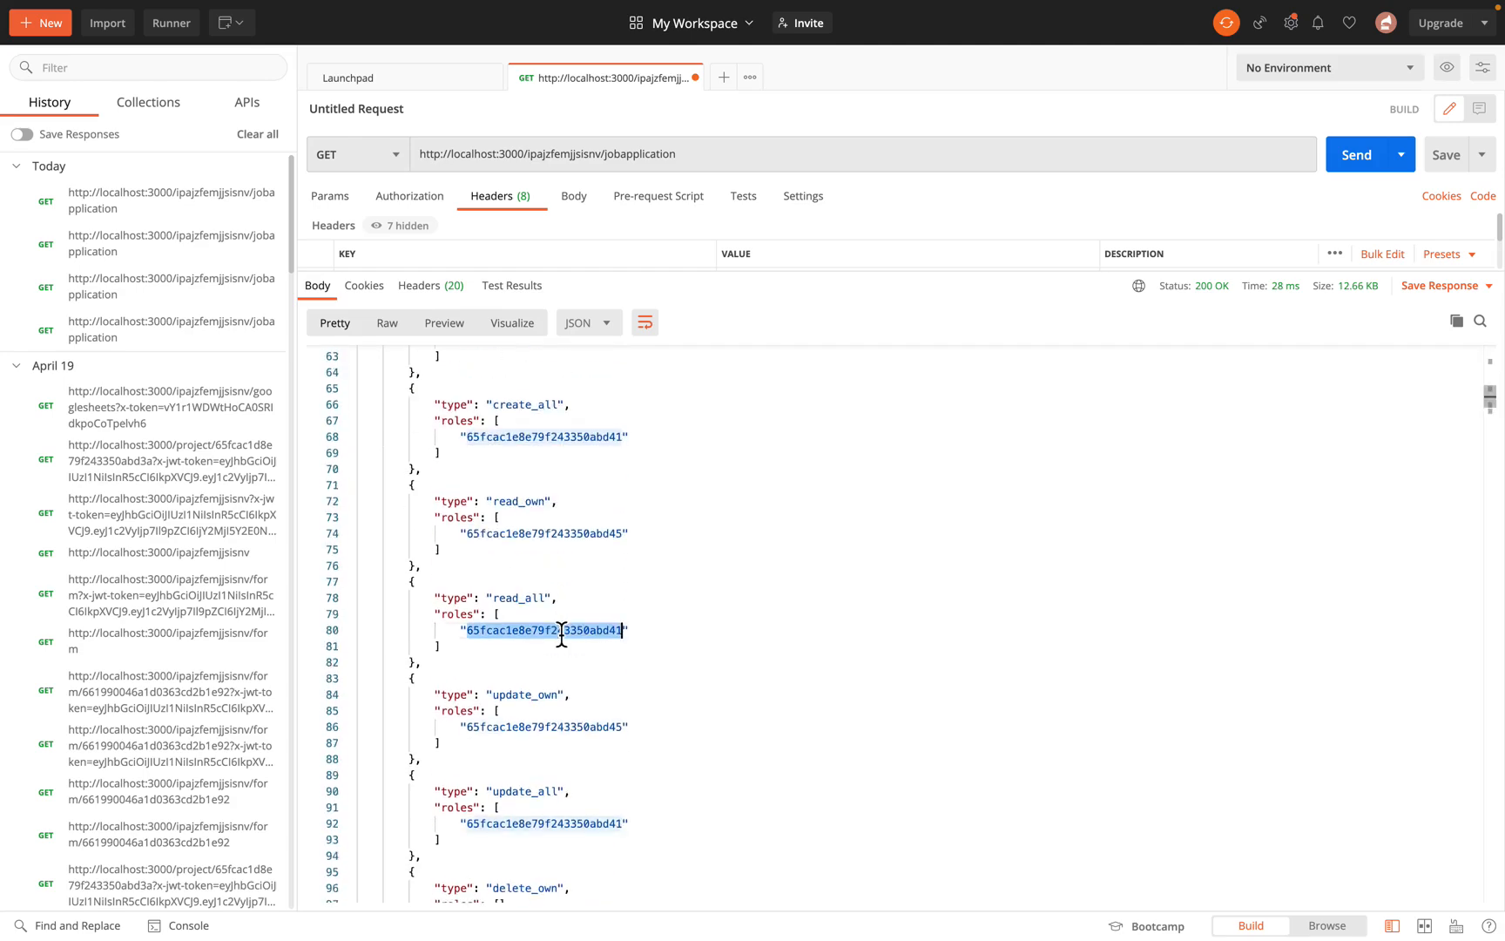
{"action": "key", "text": "ctrl+Right"}
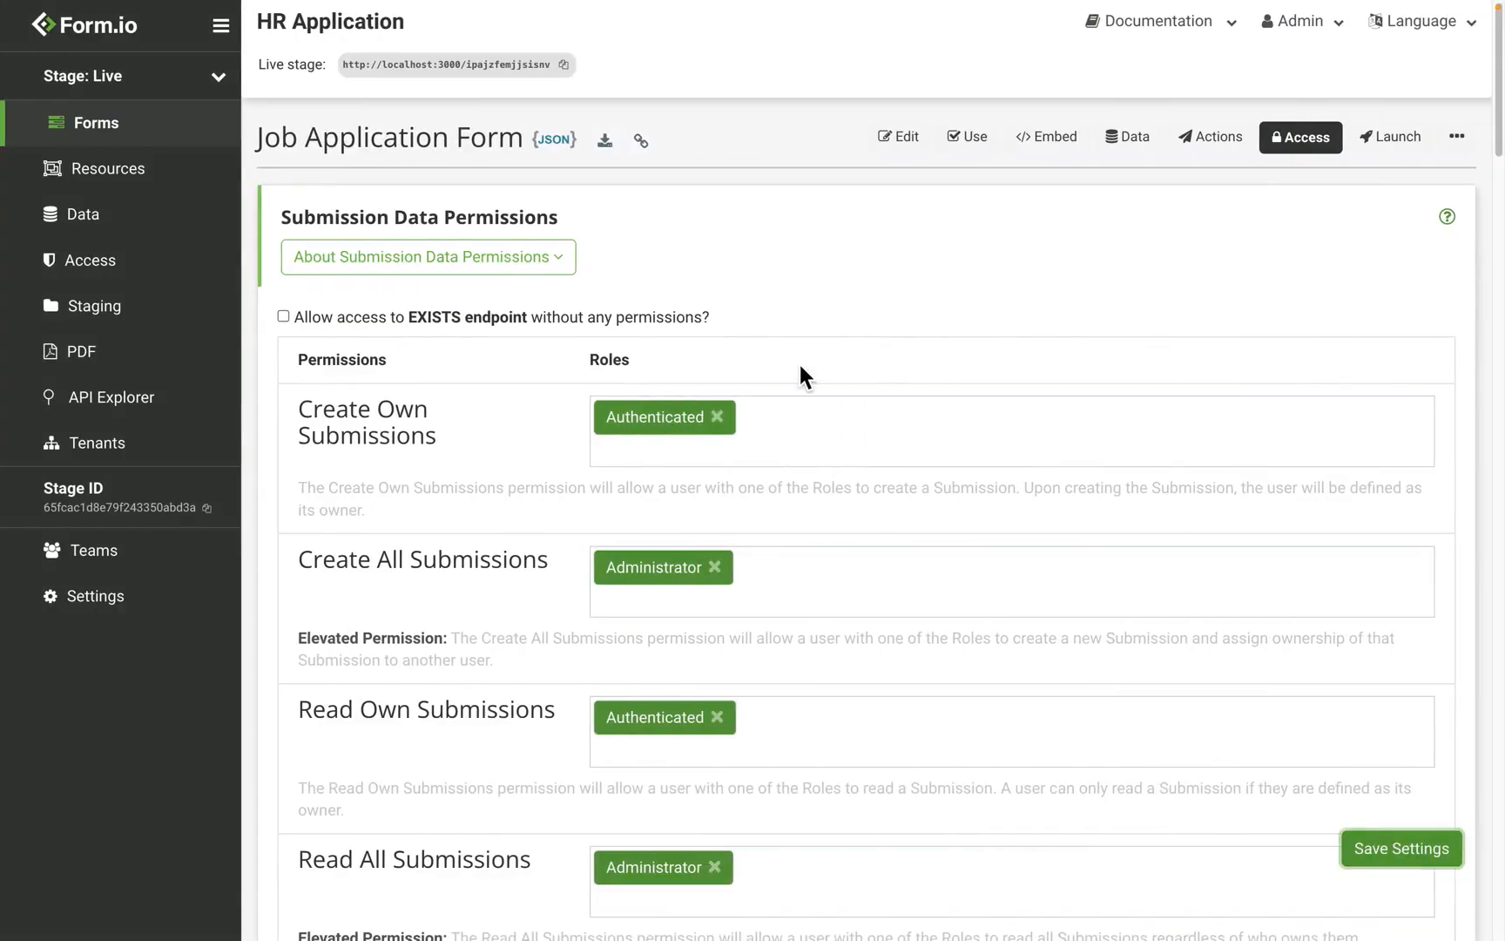
{"action": "left_click", "coordinate": [1131, 139]}
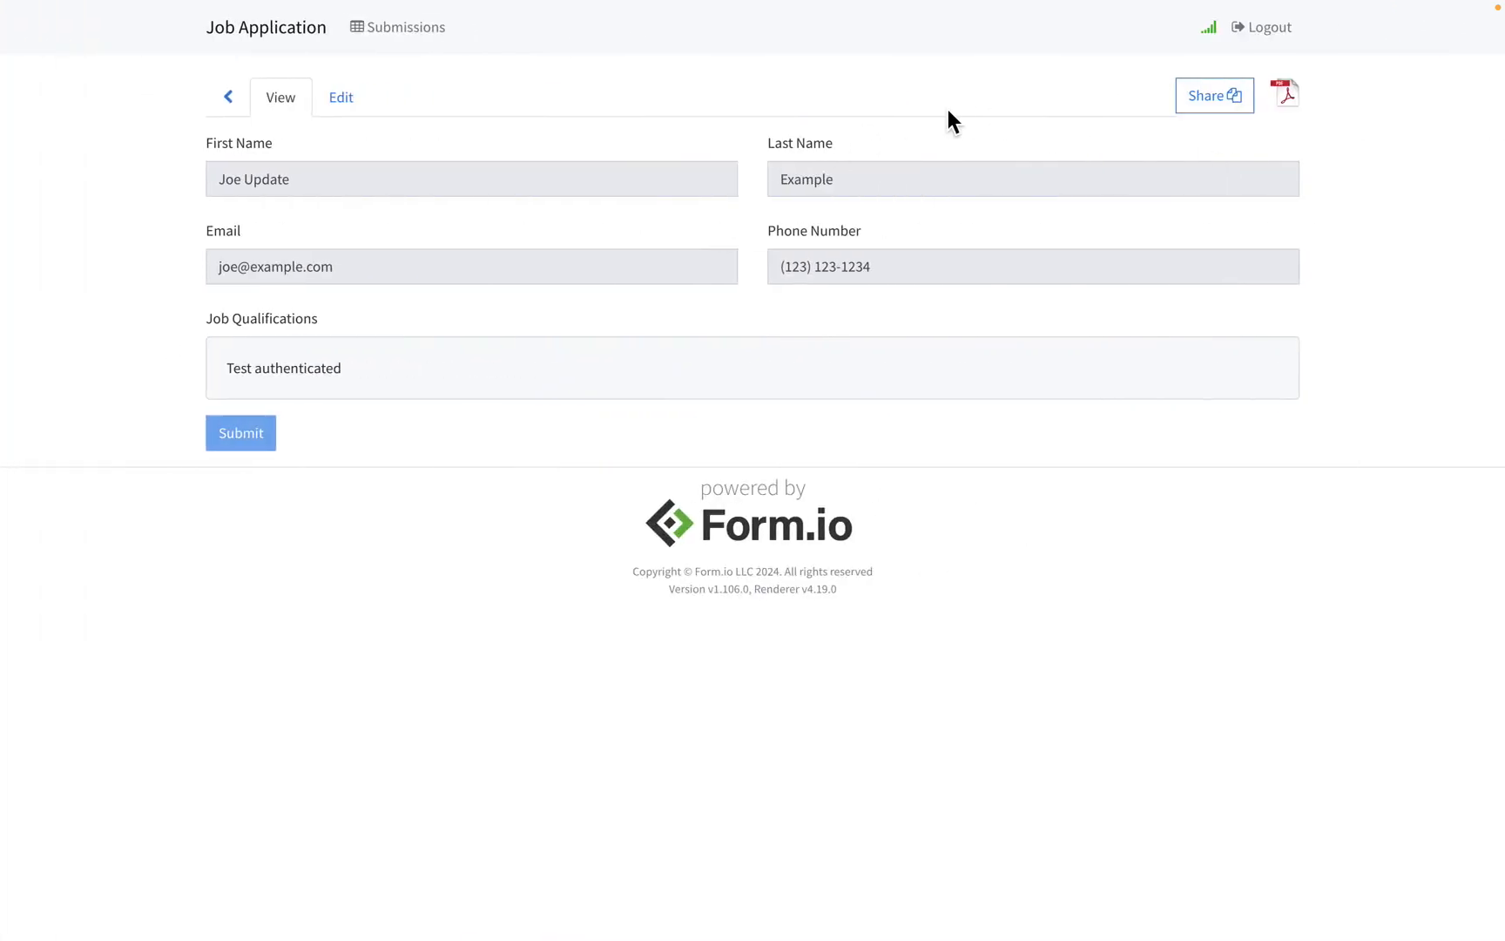
Step: Log out and sign back in via SAML on Auth0 with another user's email and password
{"action": "left_click", "coordinate": [1280, 34]}
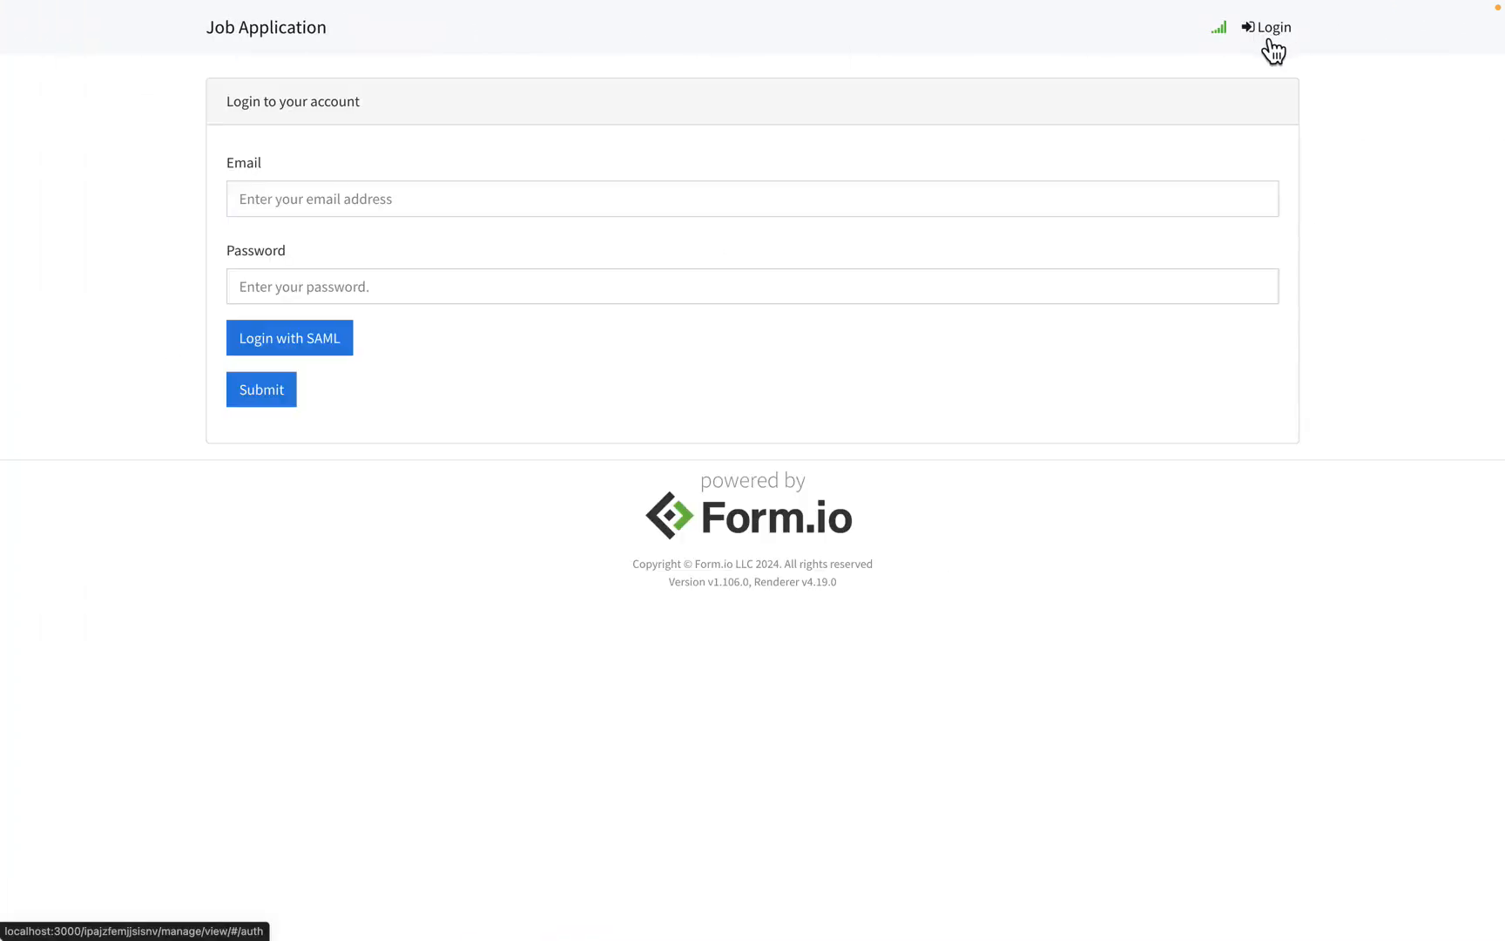
{"action": "left_click", "coordinate": [334, 353]}
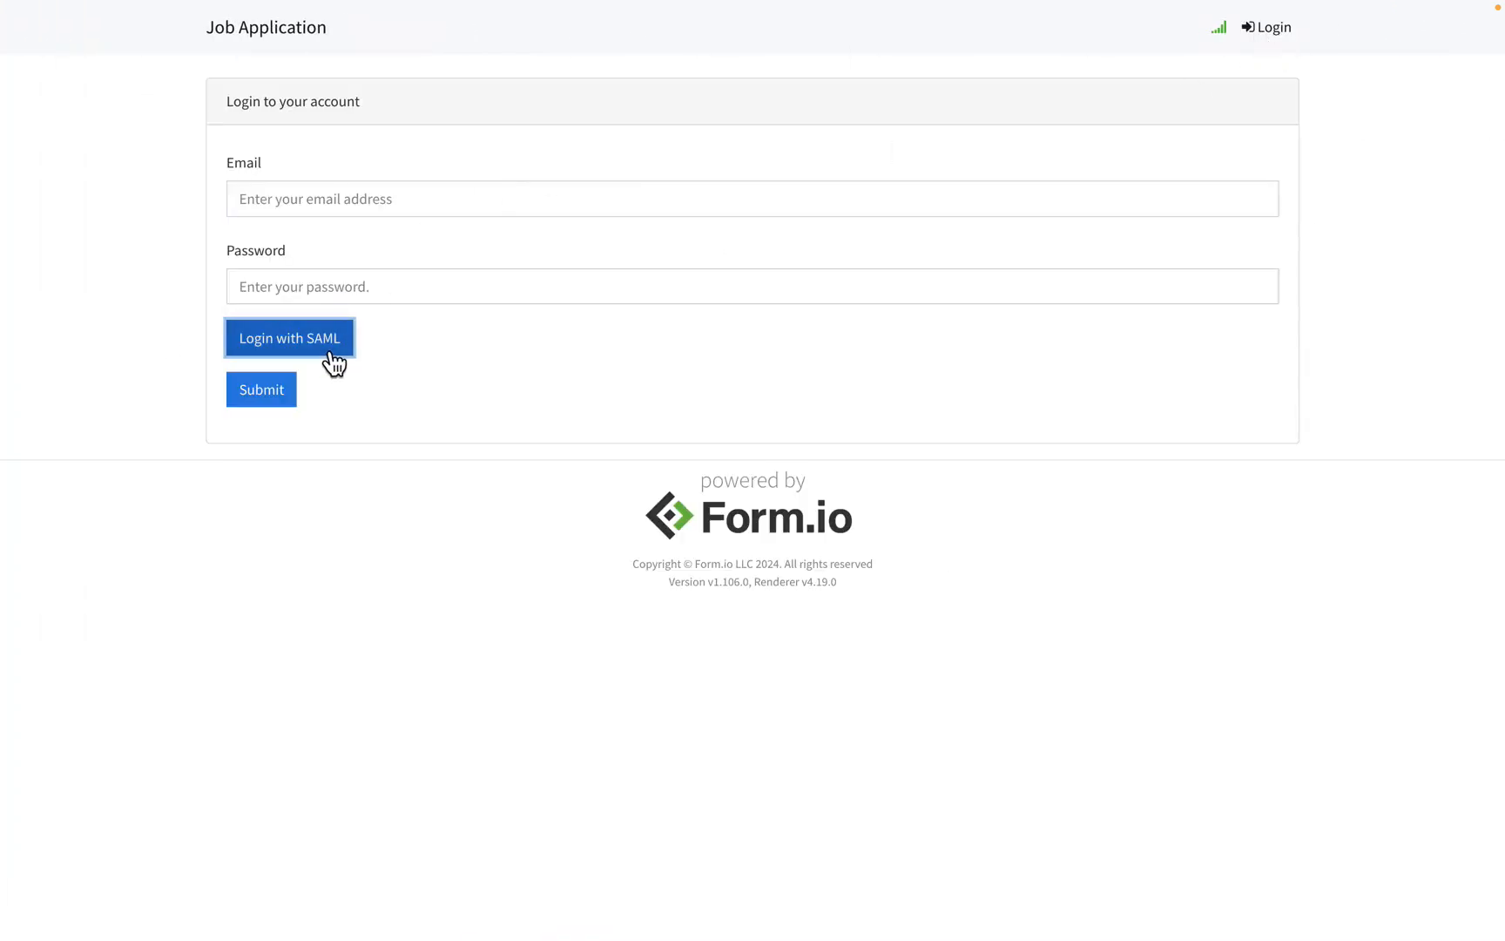
{"action": "left_click", "coordinate": [739, 417]}
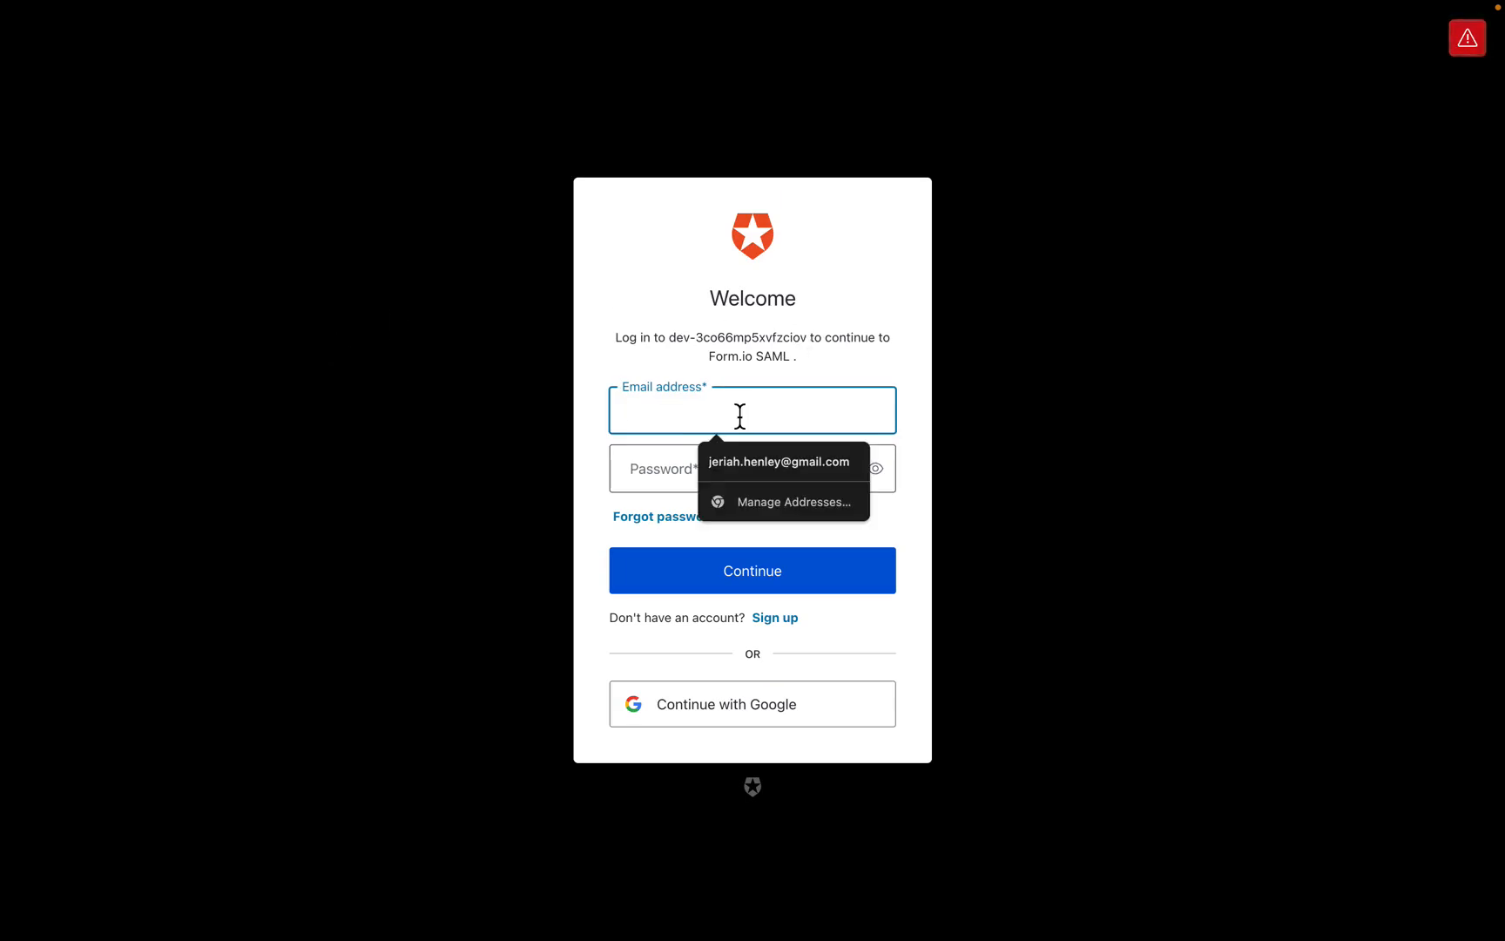
{"action": "type", "text": "admin@"}
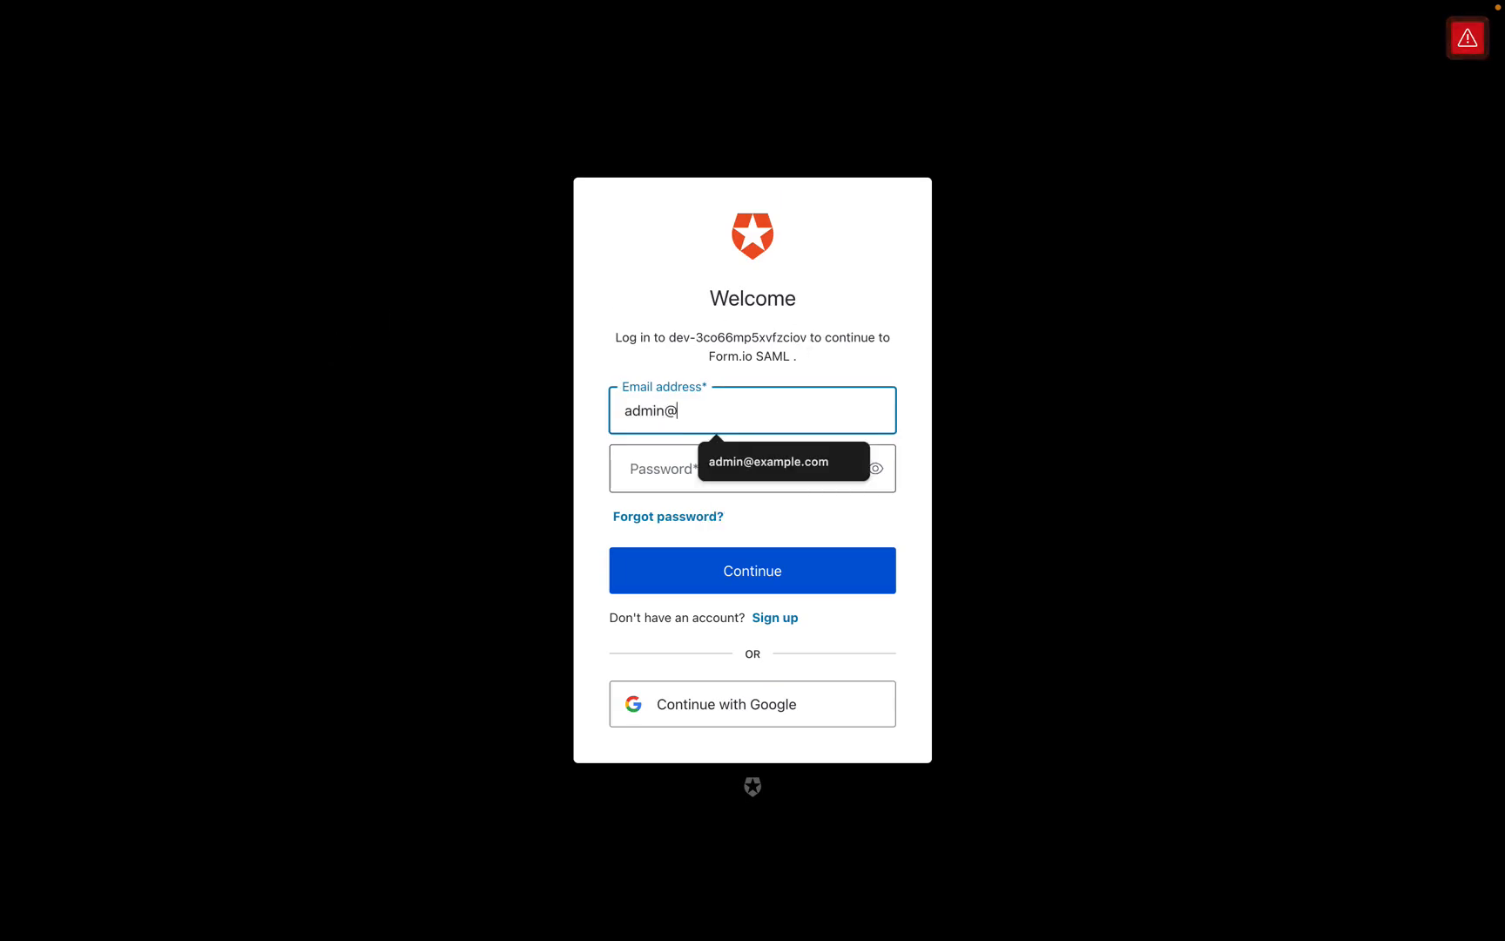
{"action": "key", "text": "BackSpace"}
{"action": "key", "text": "BackSpace"}
{"action": "key", "text": "BackSpace"}
{"action": "key", "text": "BackSpace"}
{"action": "key", "text": "BackSpace"}
{"action": "key", "text": "BackSpace"}
{"action": "type", "text": "li"}
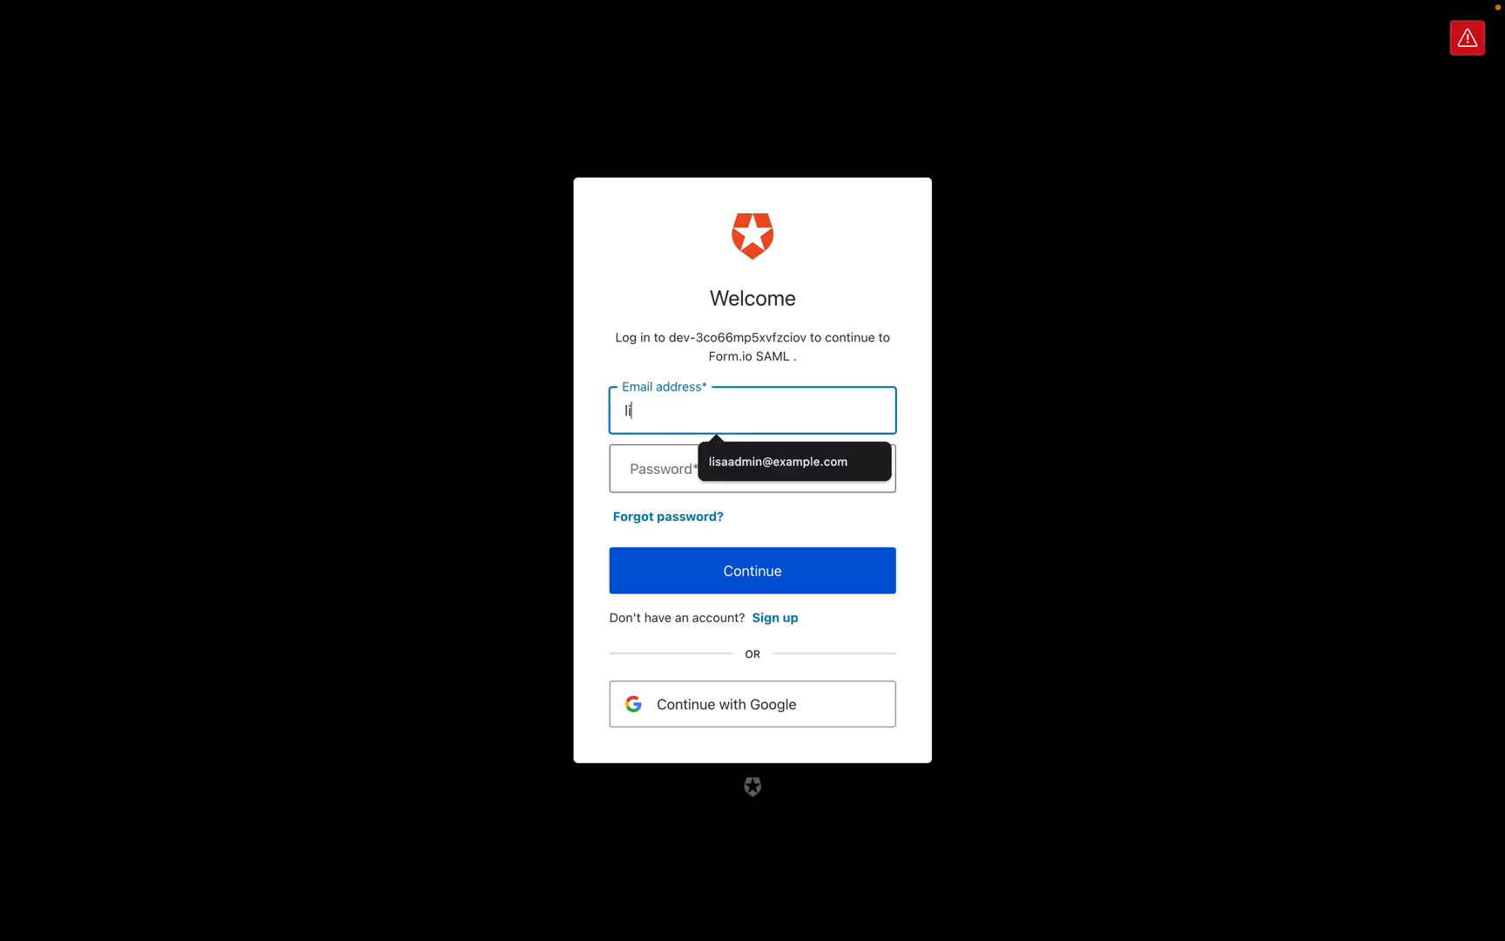
{"action": "type", "text": "sa@example.com"}
{"action": "key", "text": "Tab"}
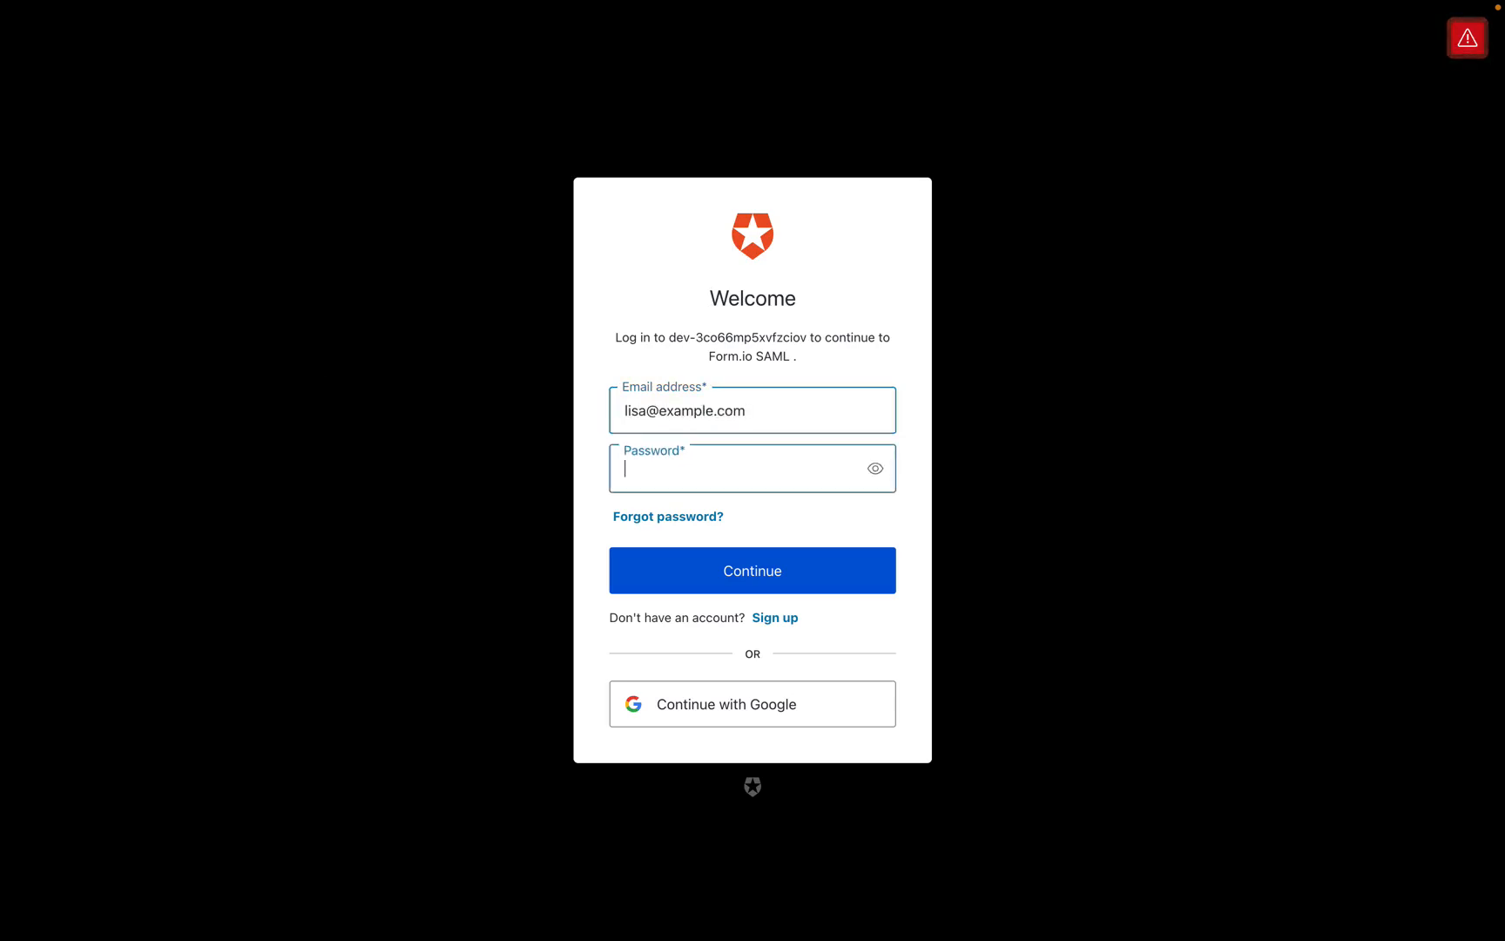
{"action": "type", "text": "•••••••••"}
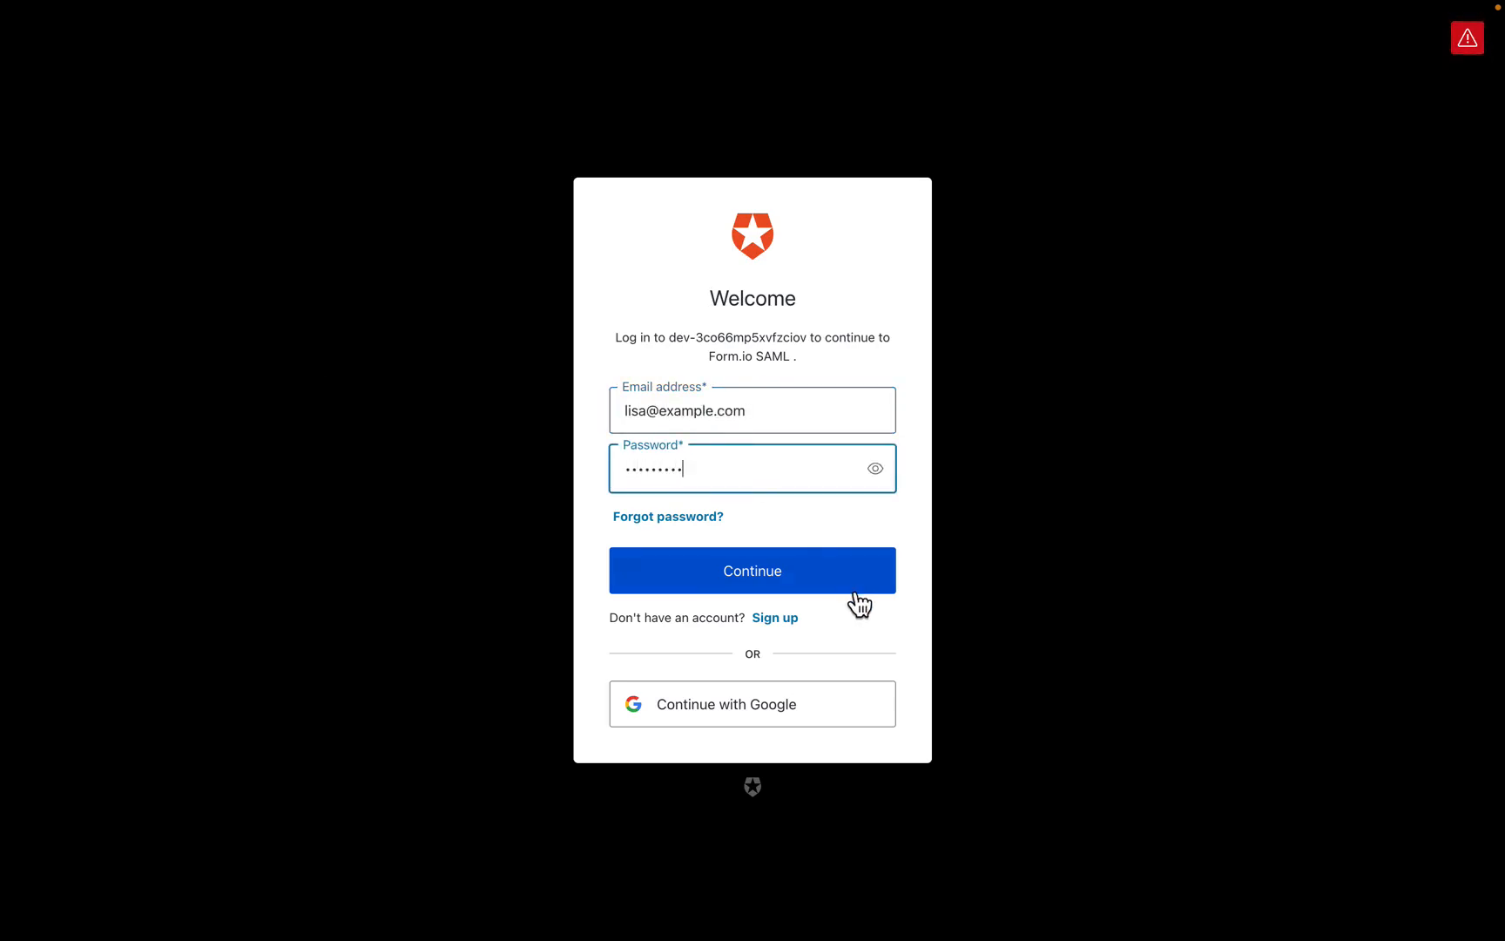
{"action": "left_click", "coordinate": [850, 590]}
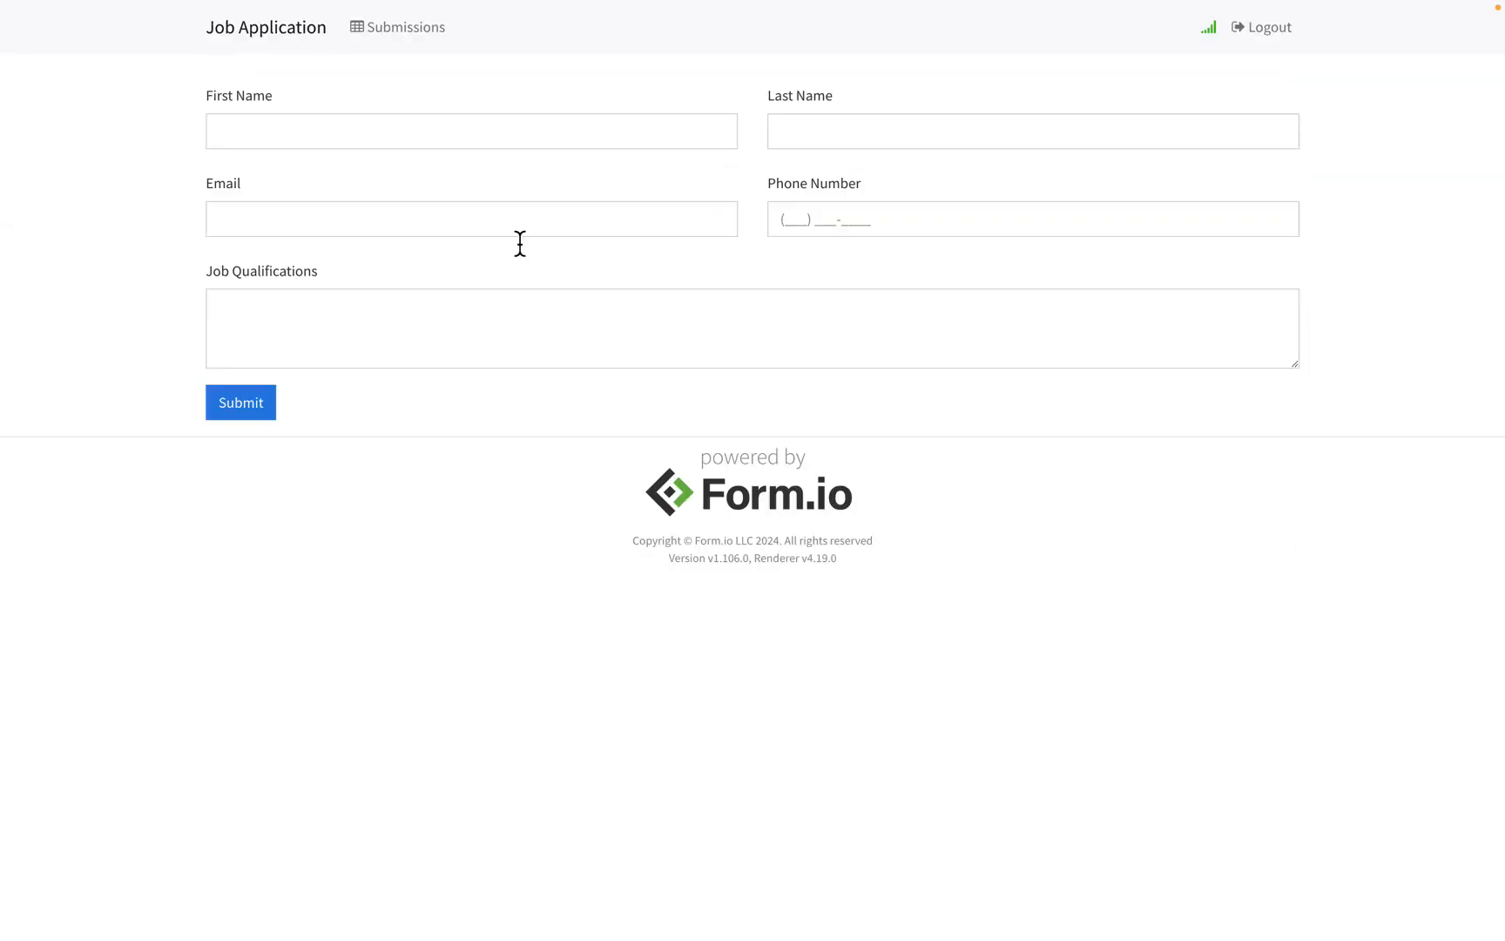
Step: Change the Anonymous submission's First Name to 'Anonymous Update', resubmit, then delete it
{"action": "left_click", "coordinate": [406, 48]}
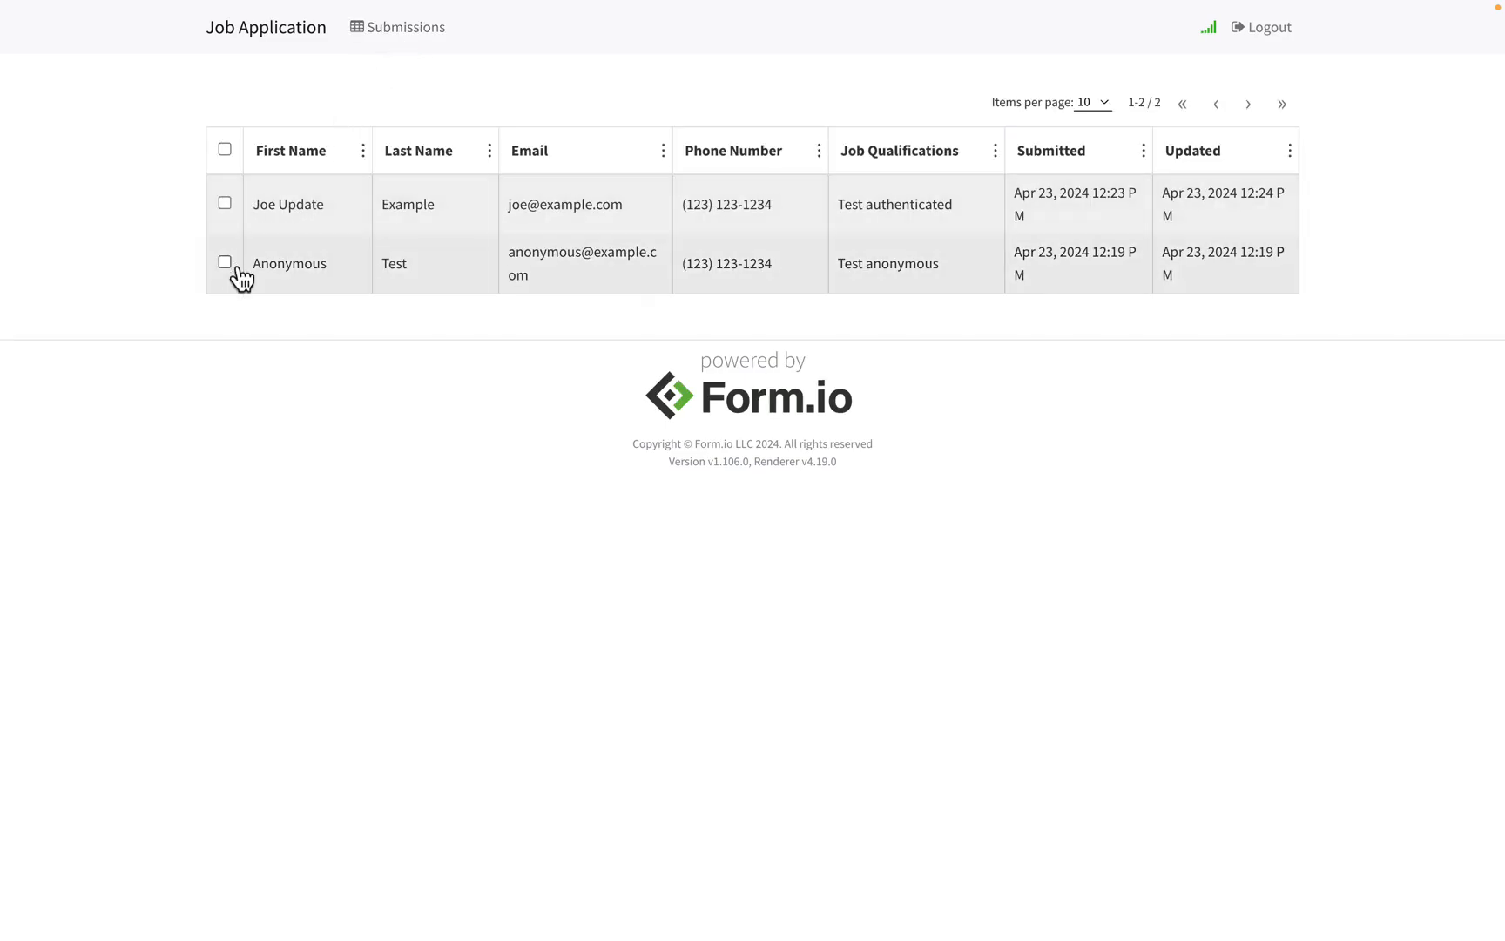
{"action": "left_click", "coordinate": [278, 263]}
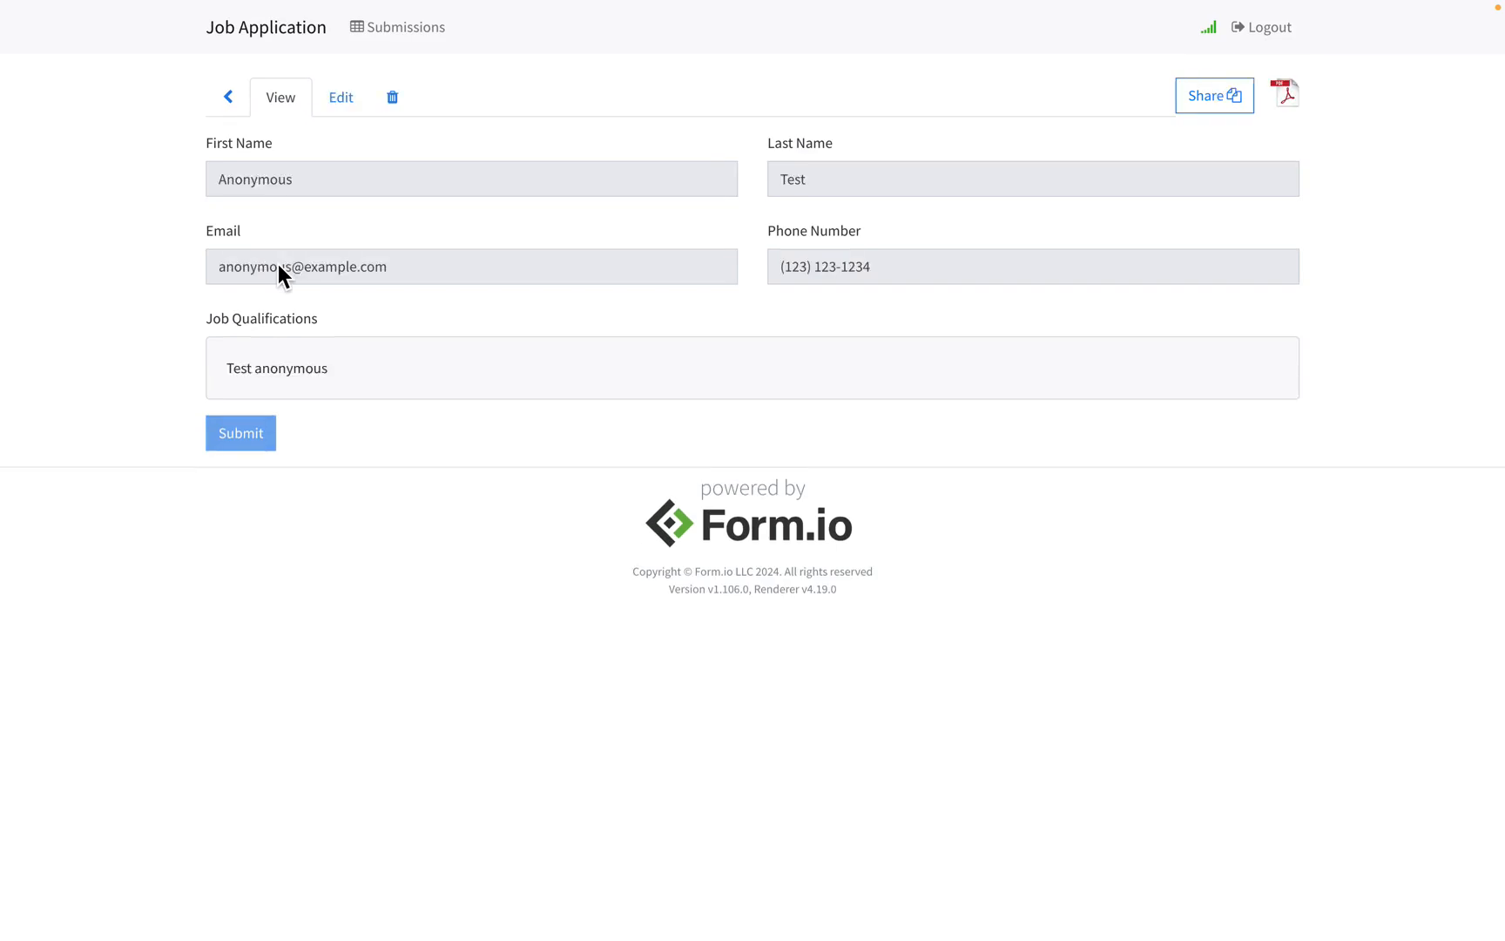
{"action": "left_click", "coordinate": [336, 106]}
{"action": "left_click", "coordinate": [340, 201]}
{"action": "type", "text": "Update"}
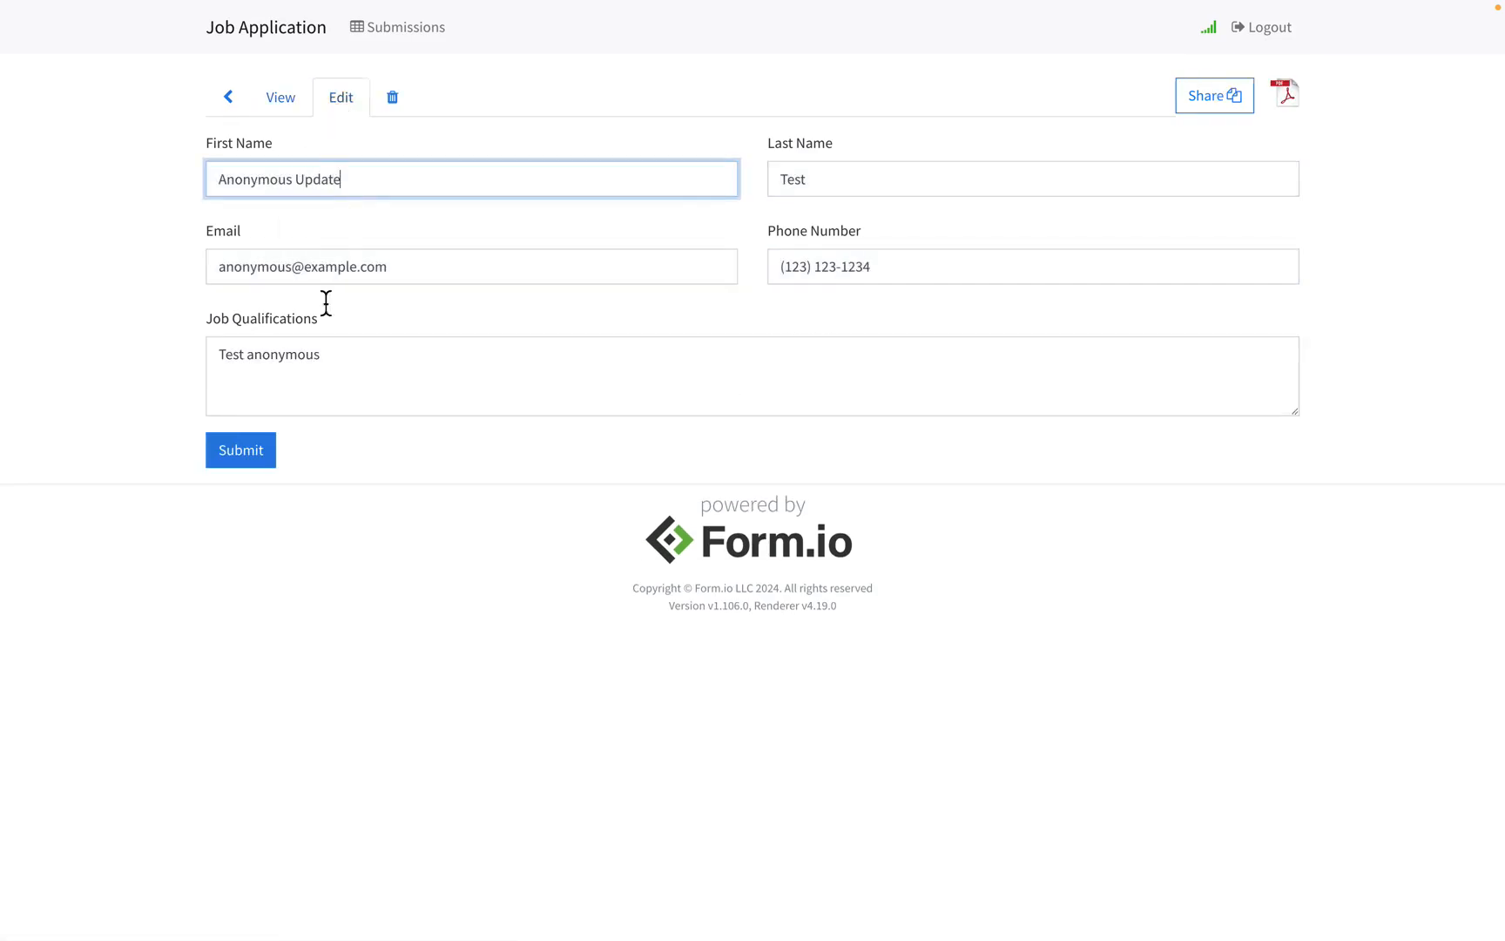
{"action": "left_click", "coordinate": [263, 463]}
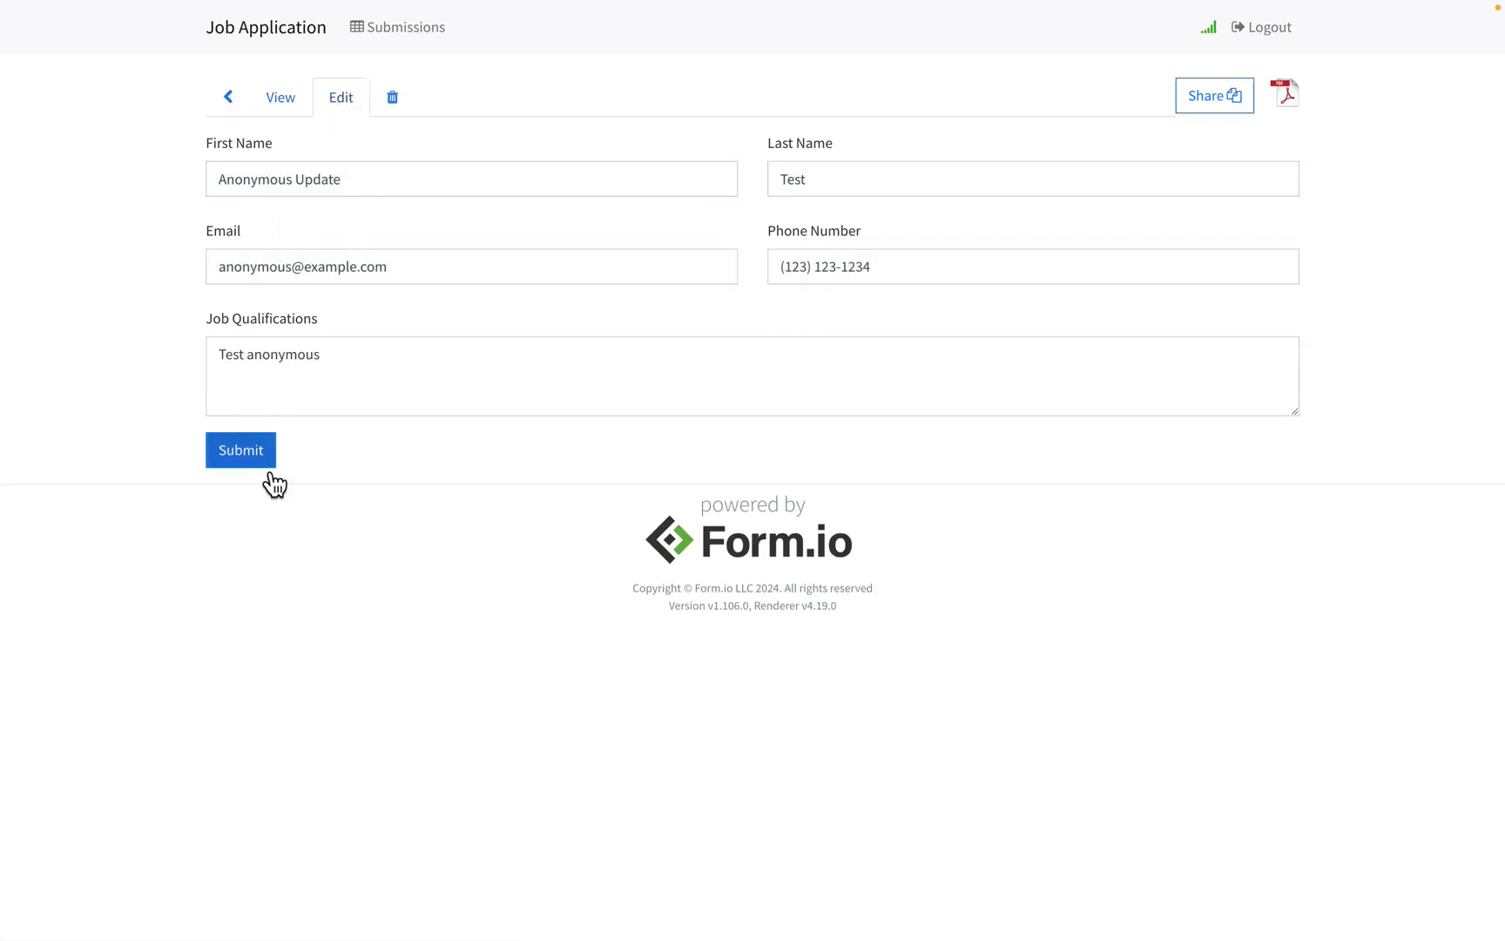
{"action": "left_click", "coordinate": [396, 100]}
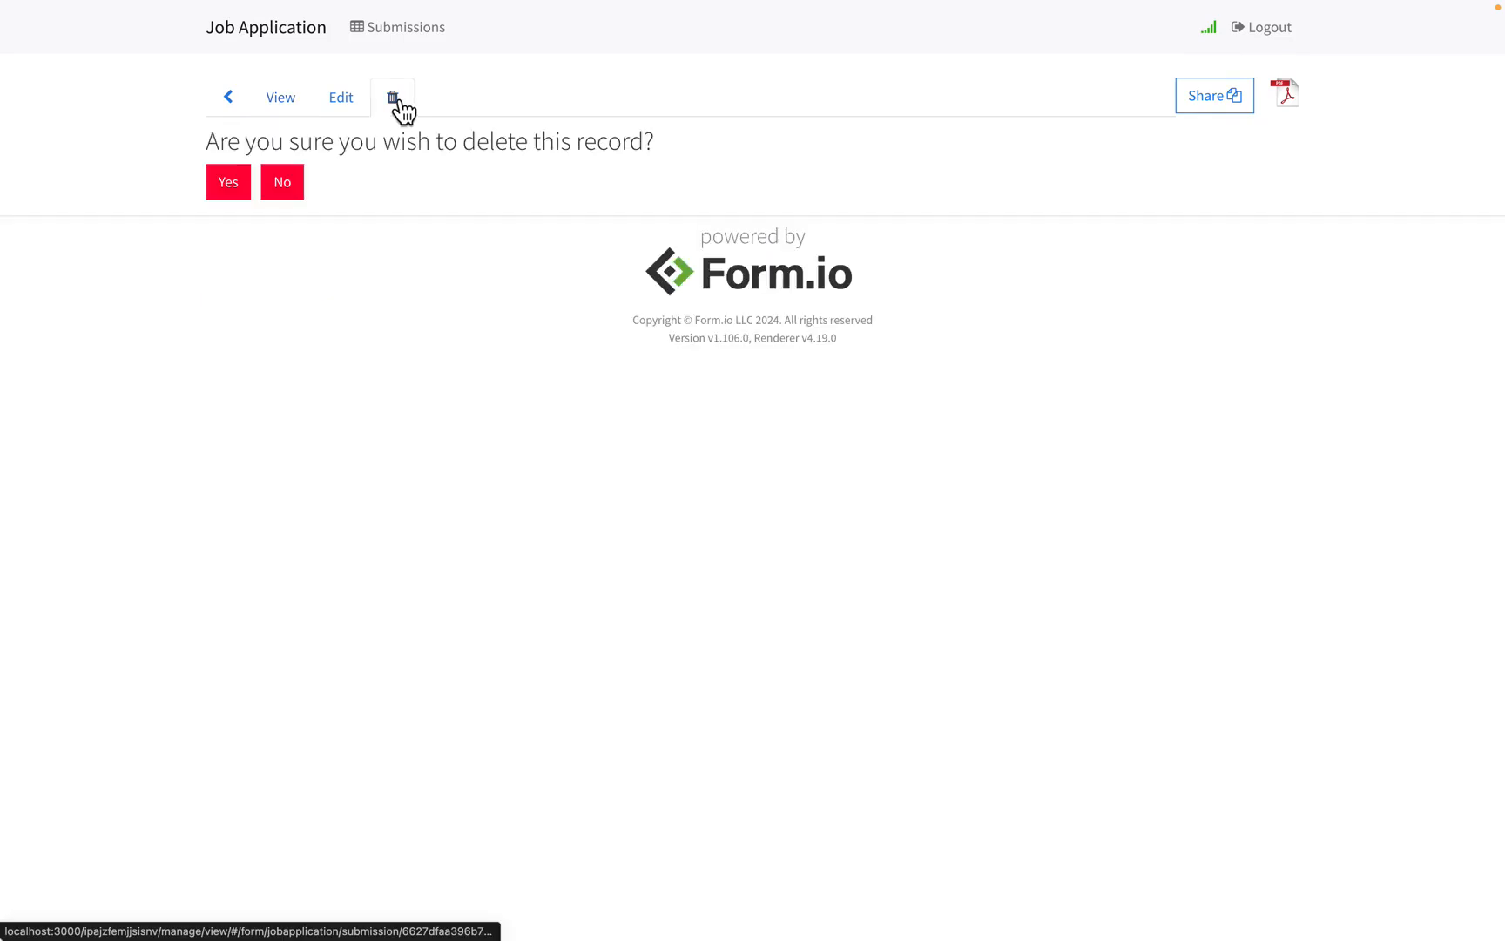
{"action": "left_click", "coordinate": [230, 184]}
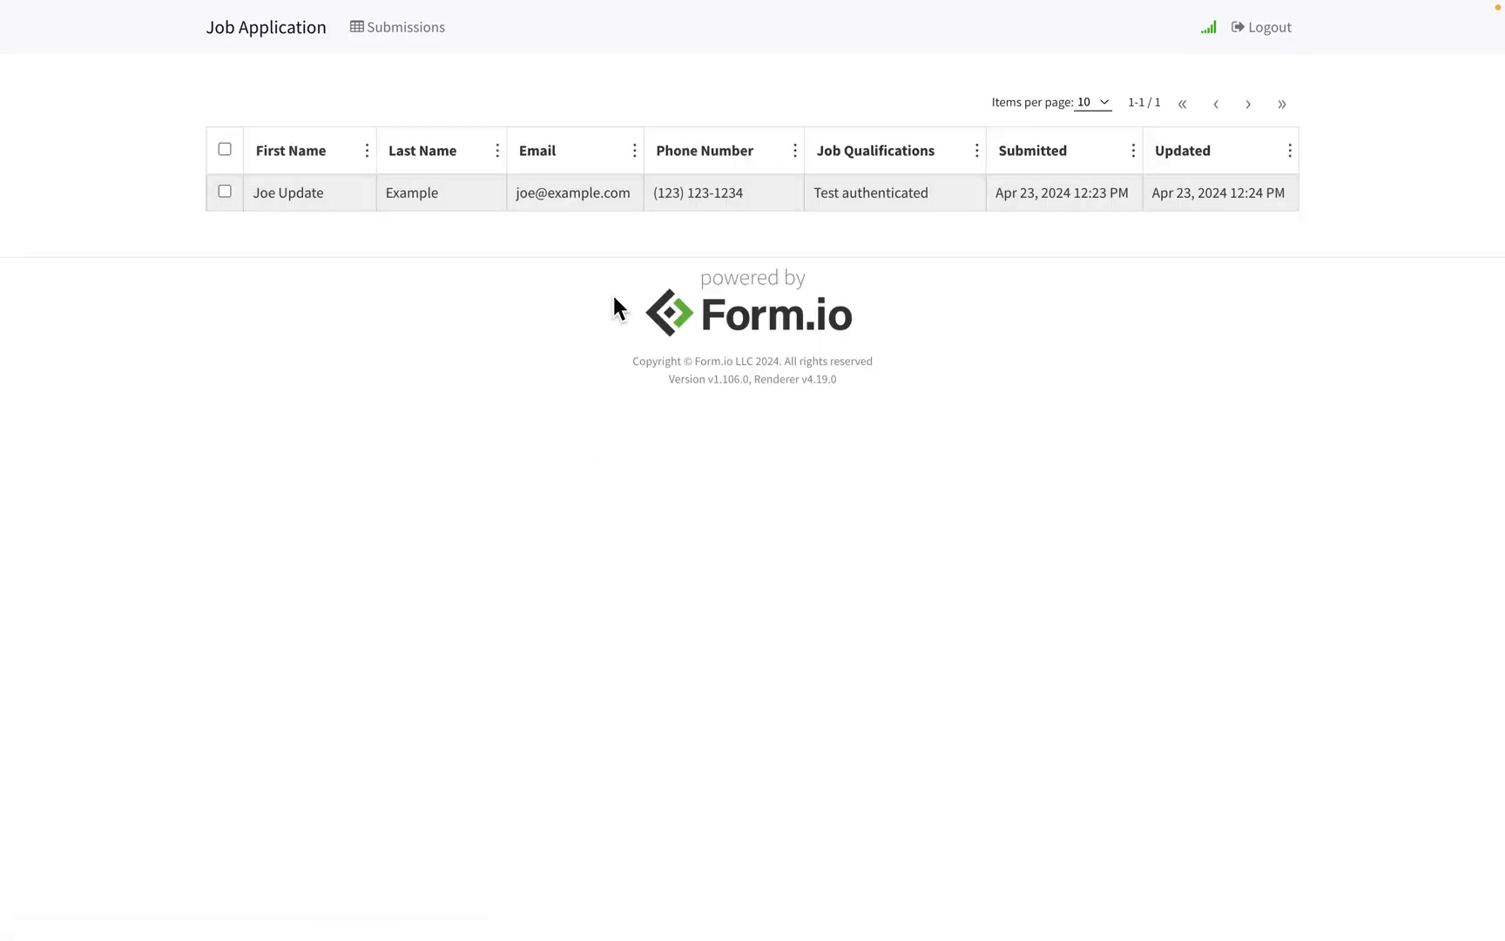